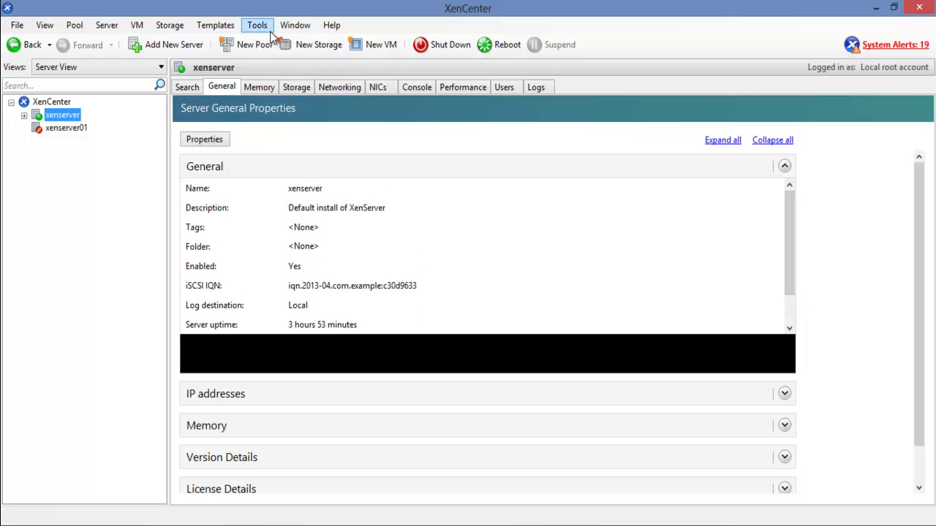
pyautogui.click(257, 25)
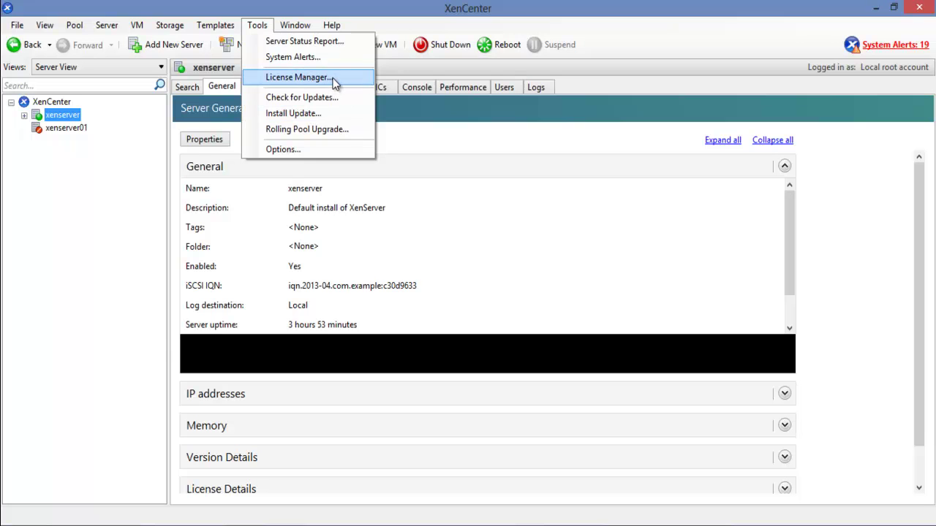
pyautogui.click(334, 79)
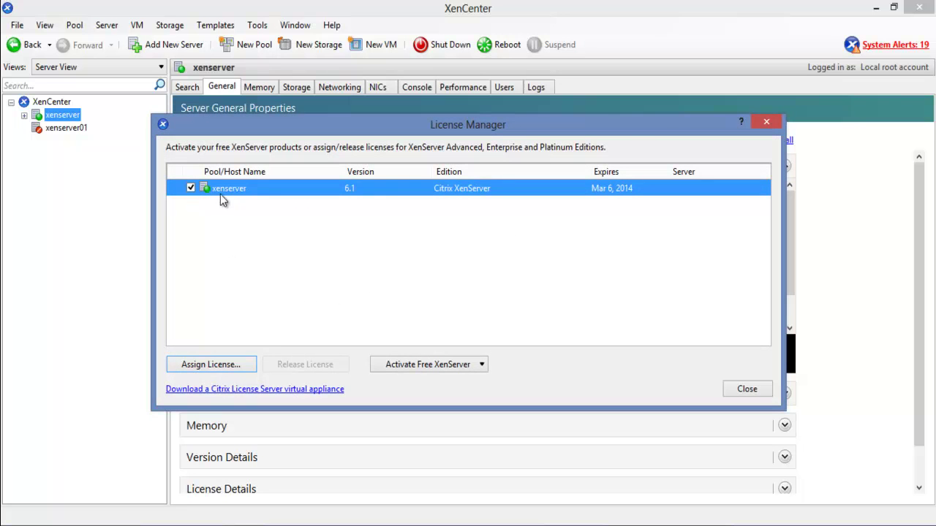
pyautogui.click(766, 122)
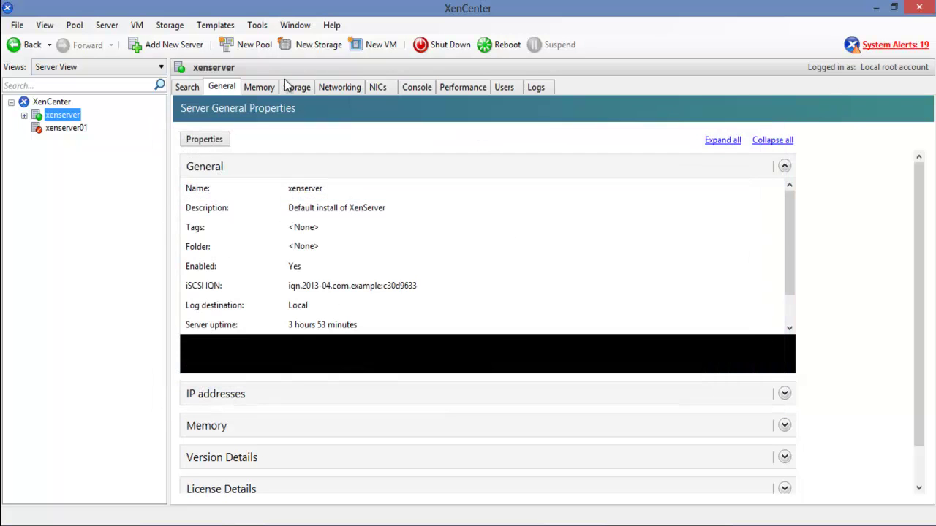
# Attempt to reconnect xenserver01, cancel the connection, then reselect and right-click the xenserver host
pyautogui.click(71, 129)
pyautogui.rightClick(71, 127)
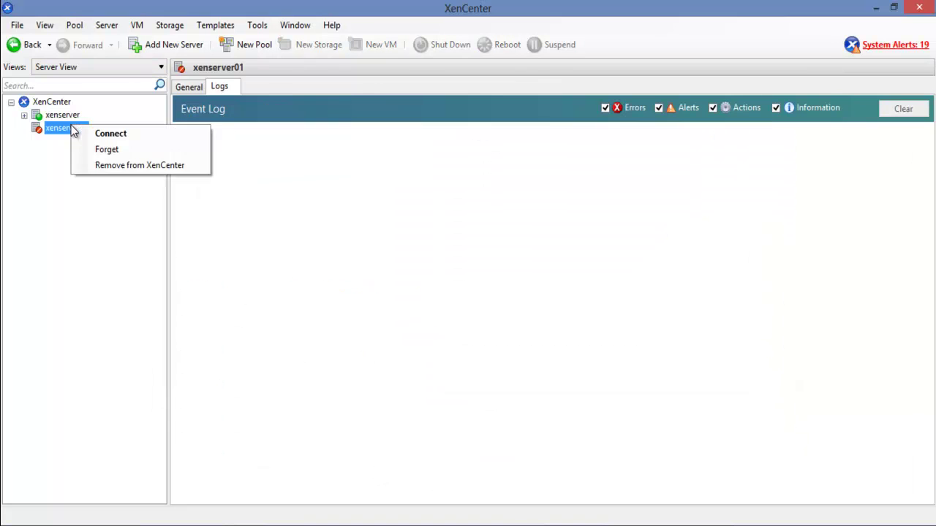
pyautogui.click(82, 134)
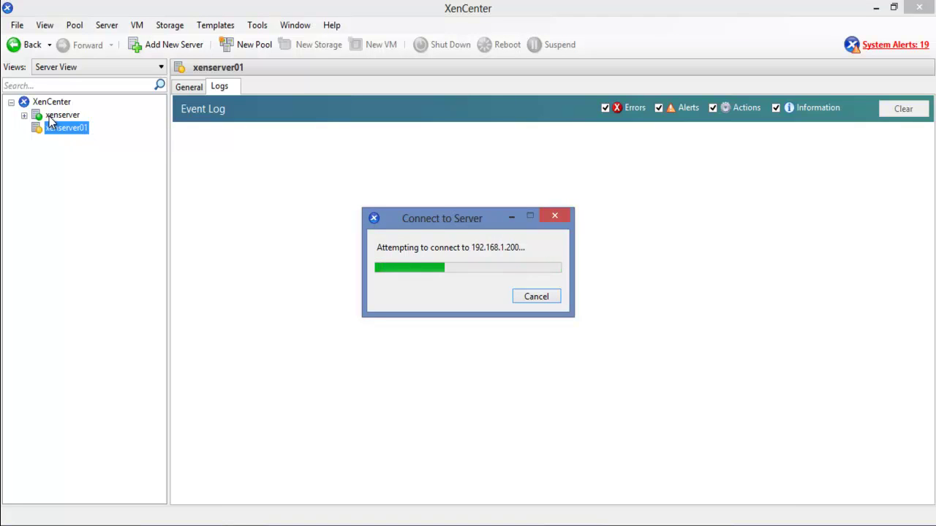
pyautogui.click(535, 297)
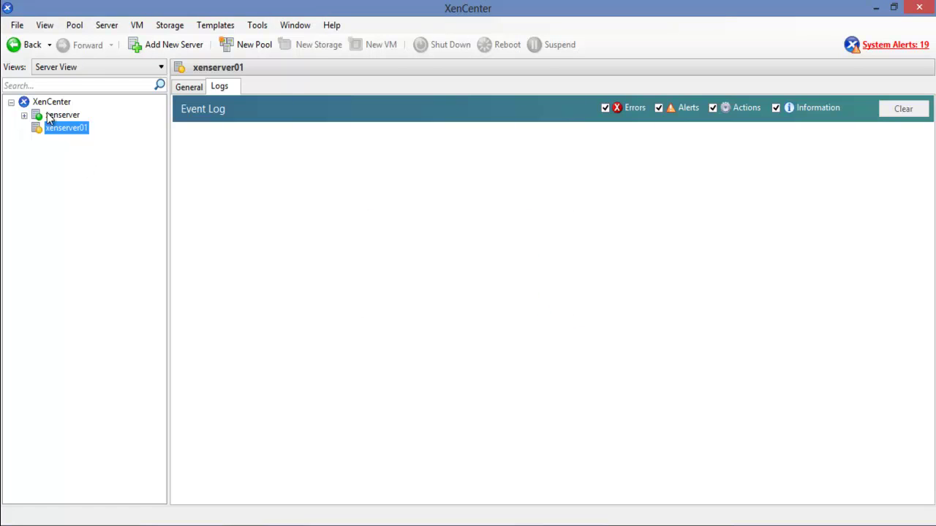
pyautogui.click(58, 117)
pyautogui.rightClick(57, 120)
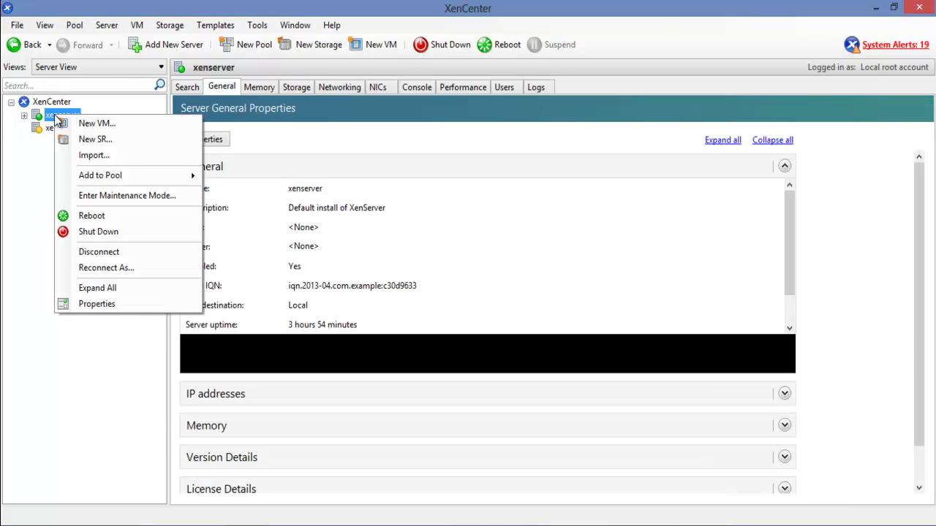
pyautogui.click(262, 29)
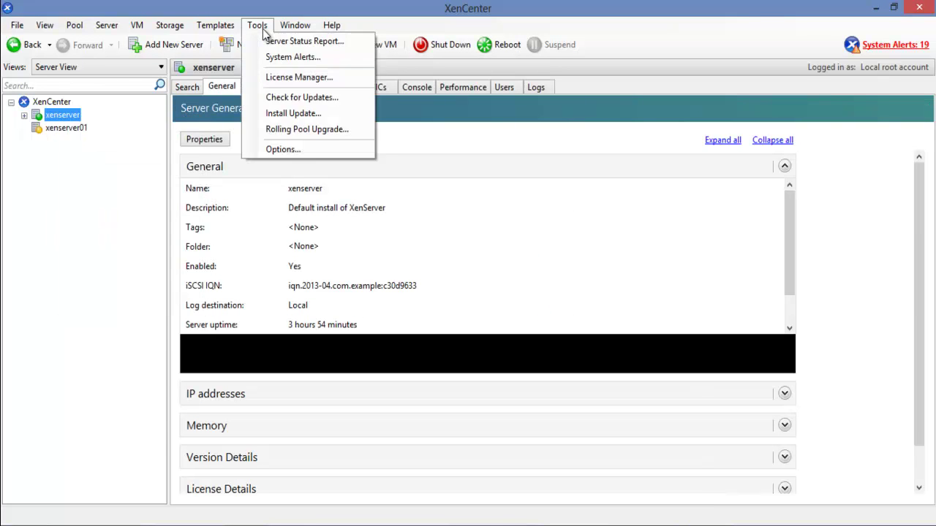
pyautogui.click(318, 77)
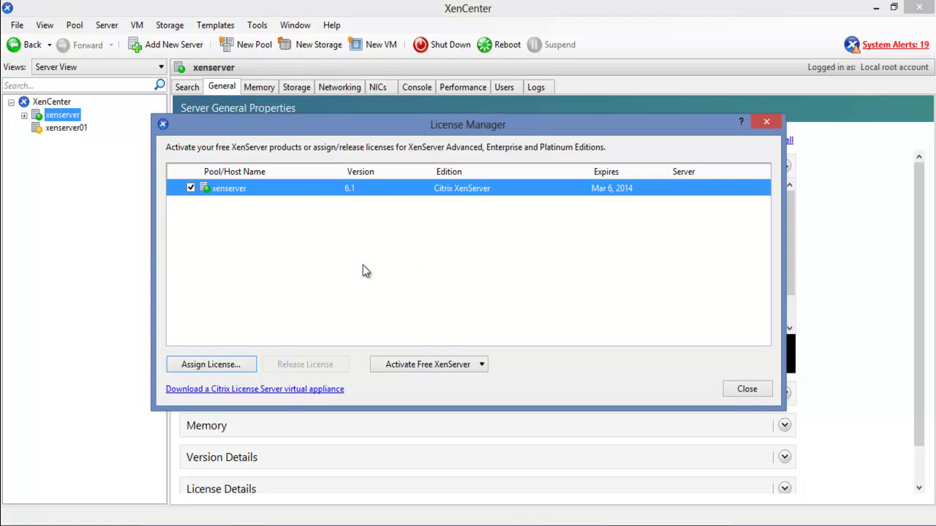
pyautogui.click(427, 364)
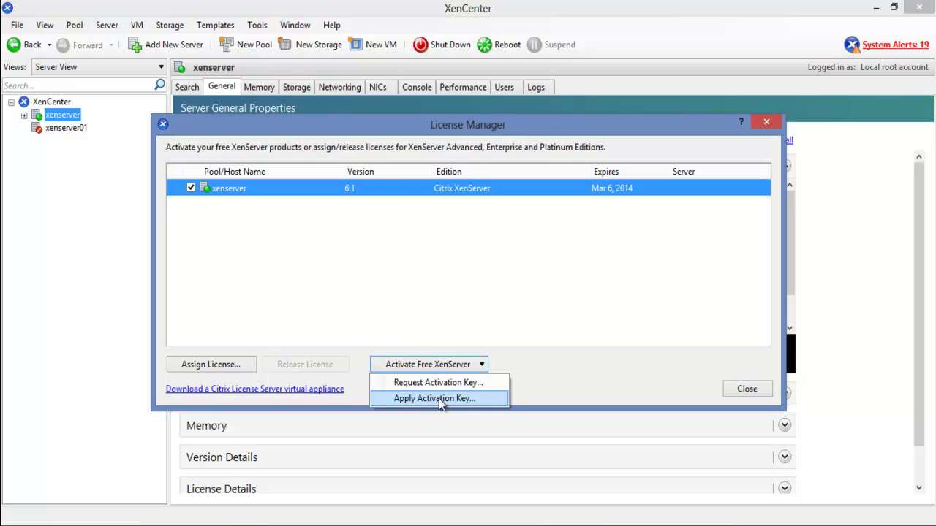
pyautogui.click(440, 399)
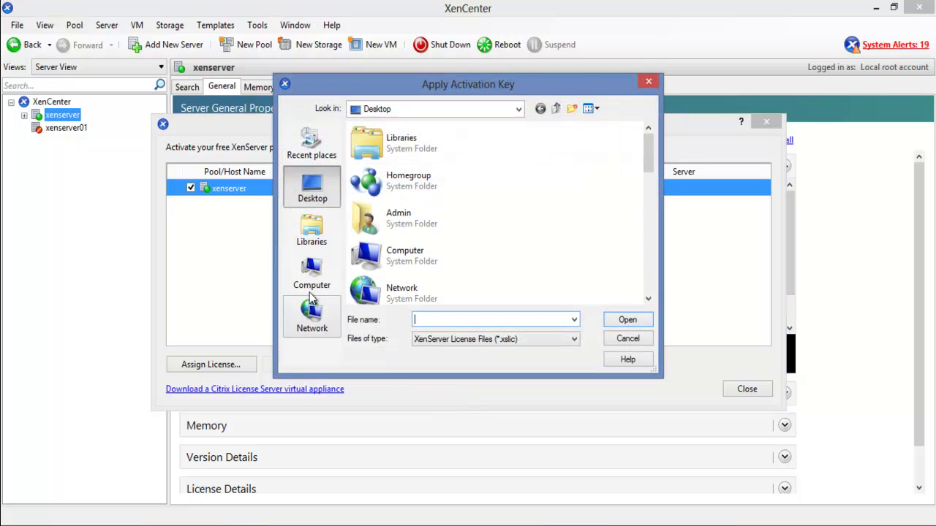
pyautogui.click(636, 344)
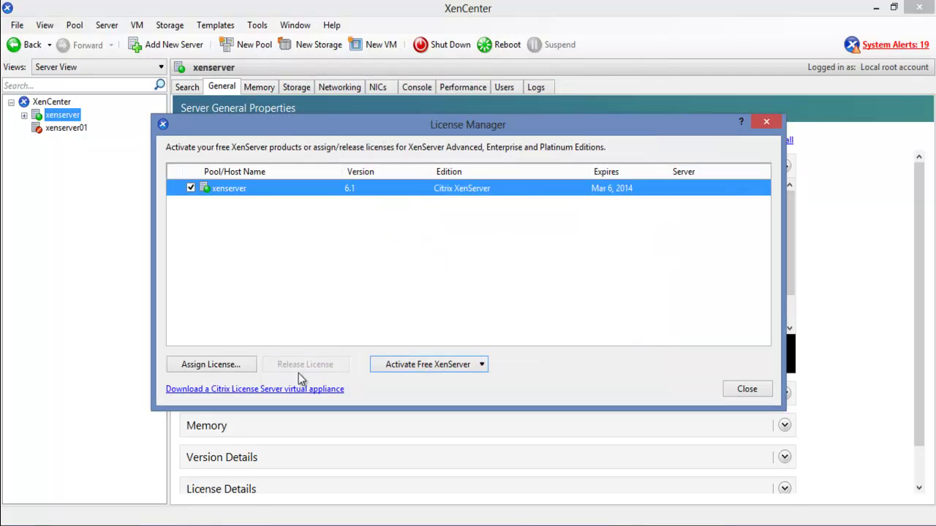
pyautogui.click(207, 365)
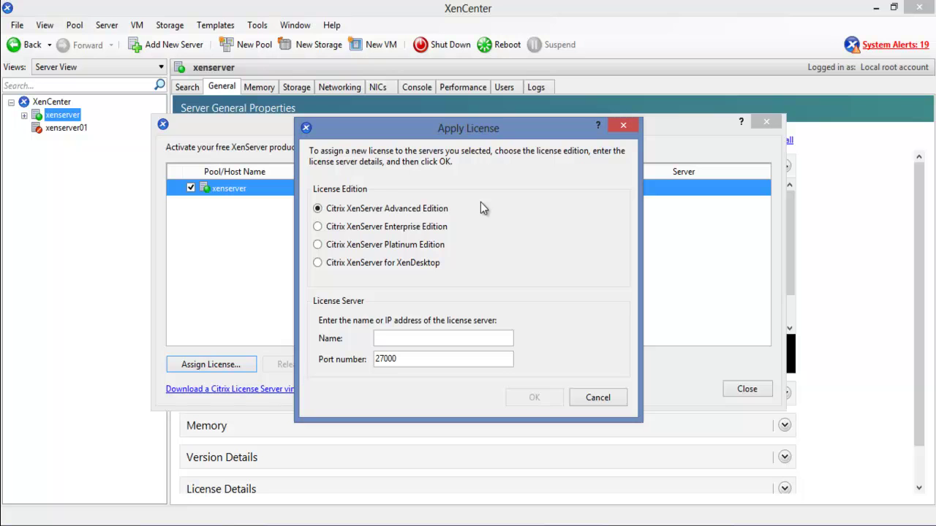
pyautogui.click(600, 398)
pyautogui.click(738, 388)
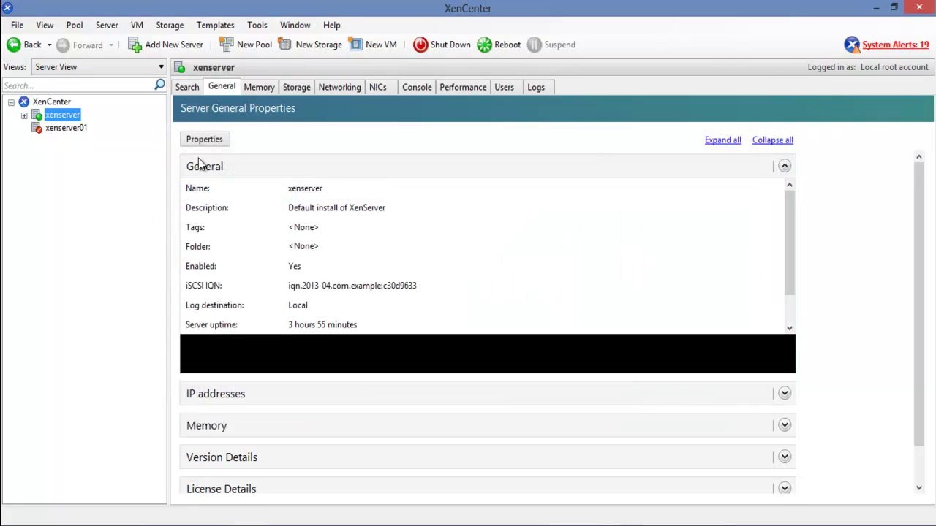
# Import onto xenserver, choosing the XenServer 6.0 Evaluation License Server Virtual Appliance XVA file
pyautogui.click(25, 116)
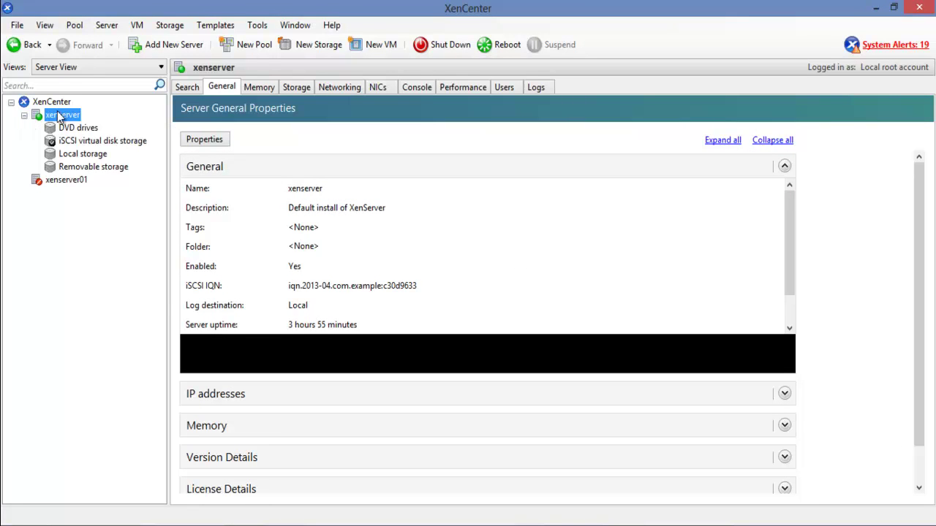
pyautogui.rightClick(58, 118)
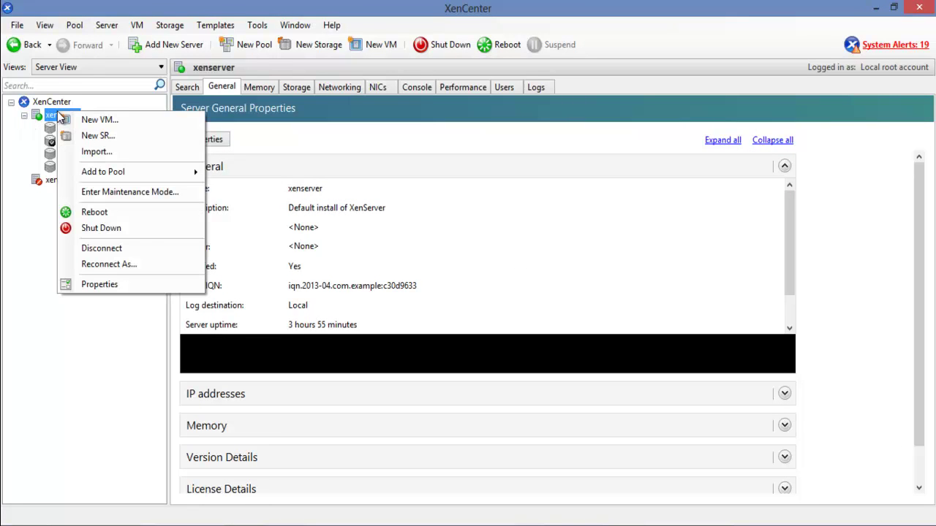
pyautogui.click(142, 159)
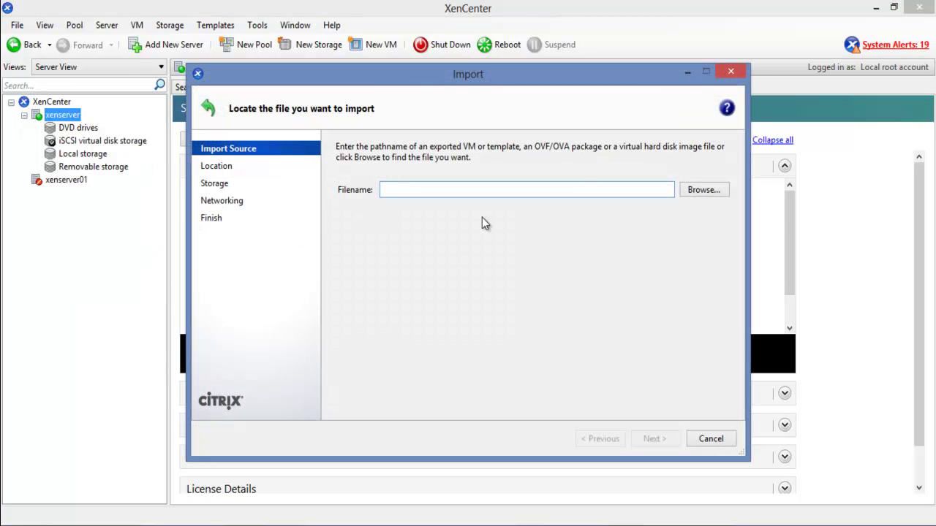
pyautogui.click(695, 193)
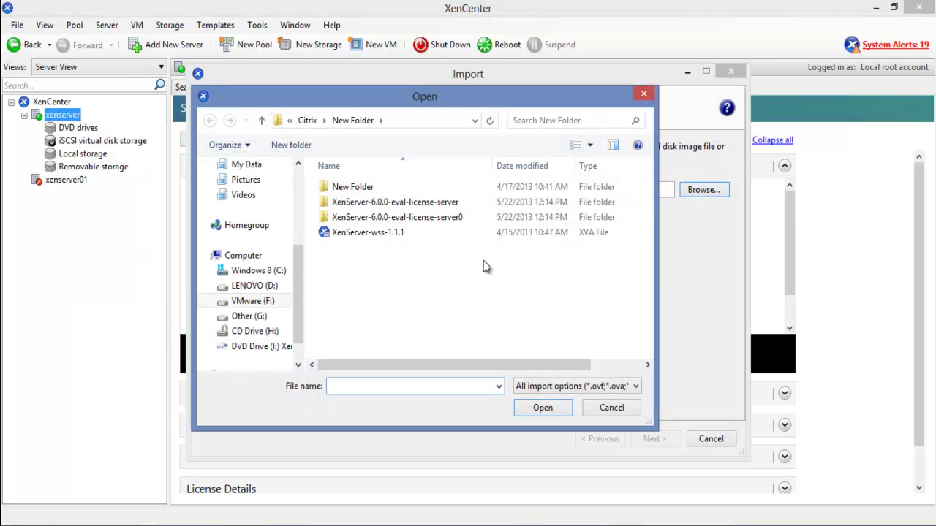
pyautogui.doubleClick(391, 211)
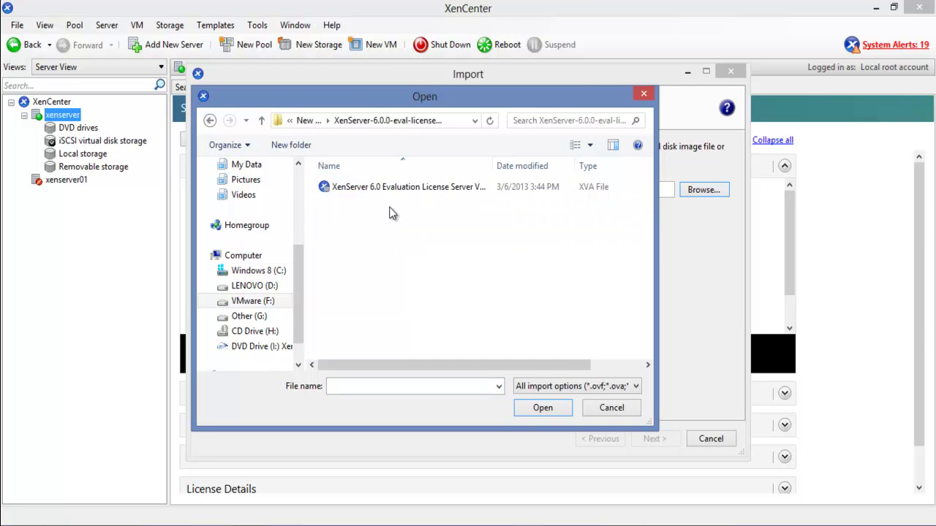
pyautogui.moveTo(493, 166); pyautogui.dragTo(581, 168)
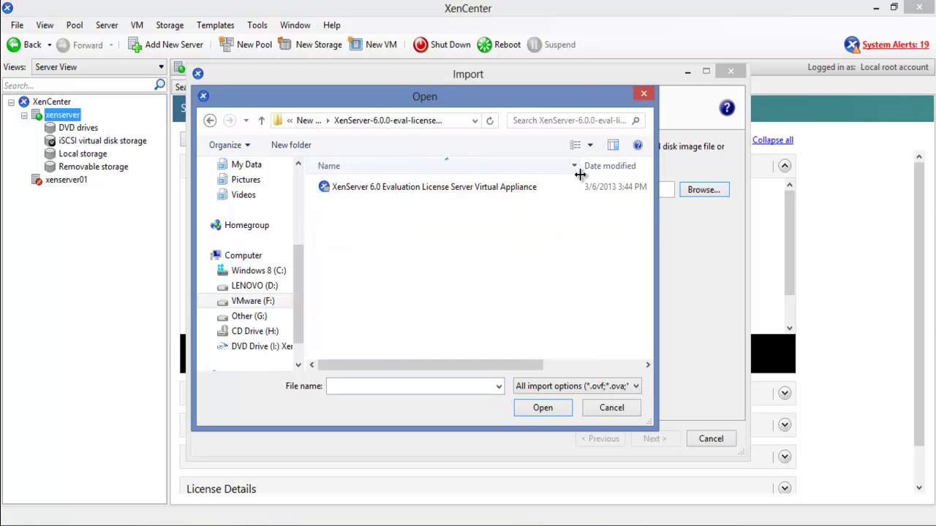
pyautogui.doubleClick(406, 192)
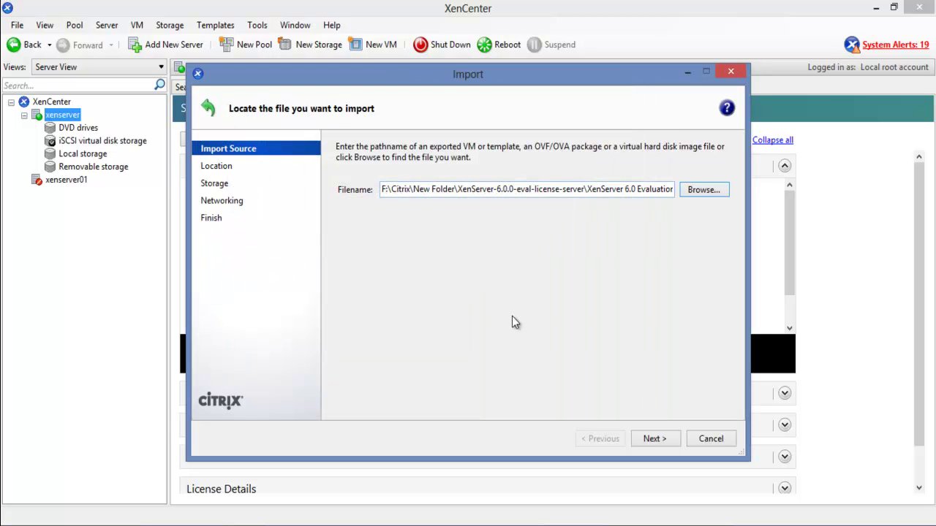
pyautogui.click(652, 439)
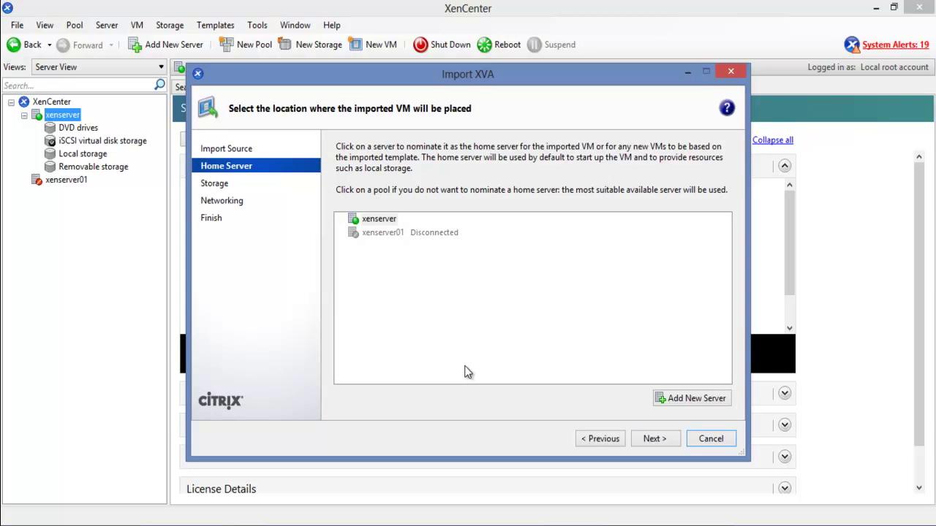
# Import the appliance to home server xenserver on Local storage with default networking, then select the new VM
pyautogui.click(371, 221)
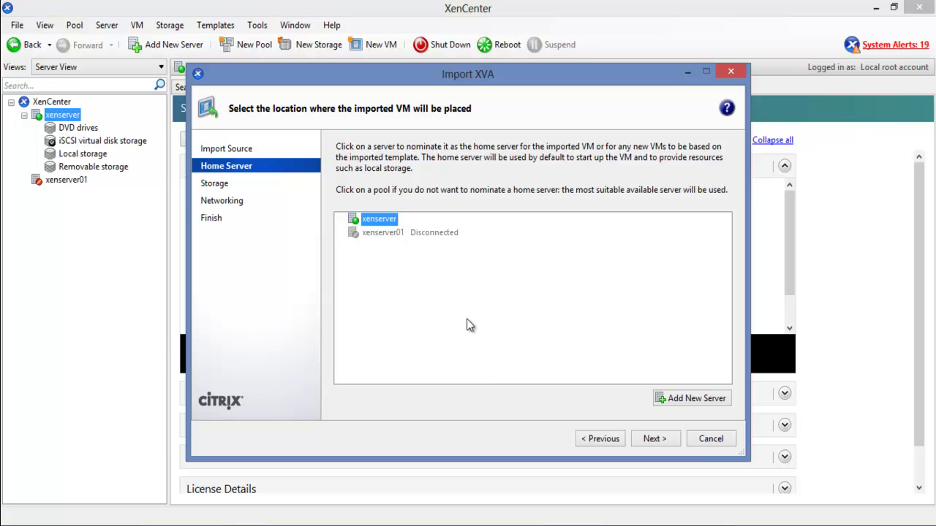
pyautogui.click(655, 438)
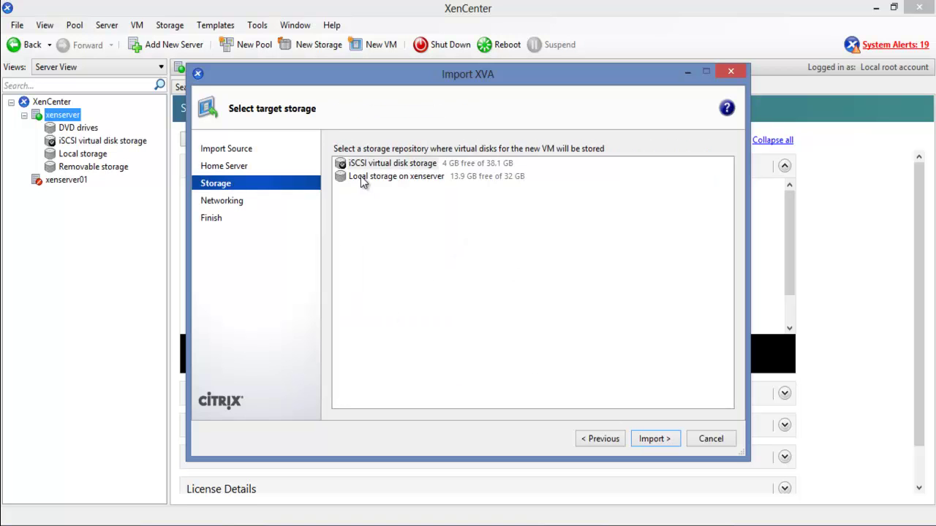
pyautogui.click(384, 181)
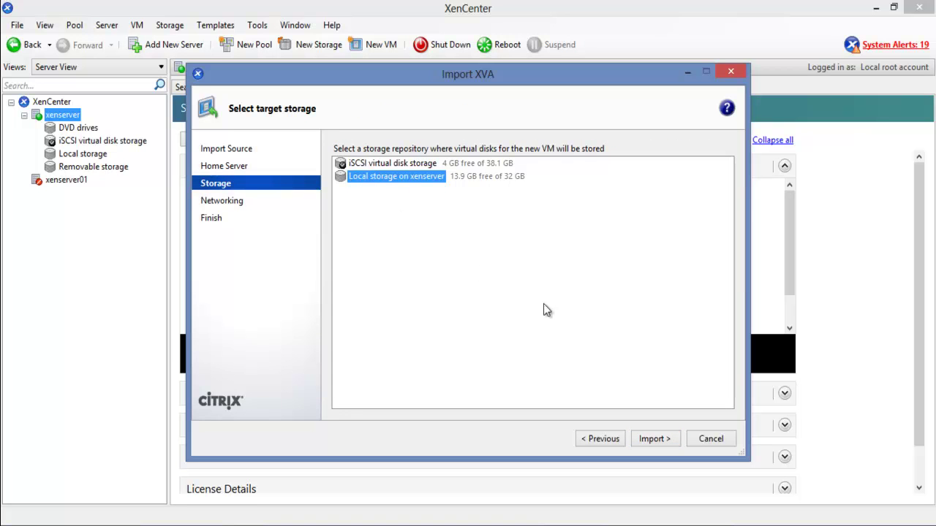
pyautogui.click(647, 445)
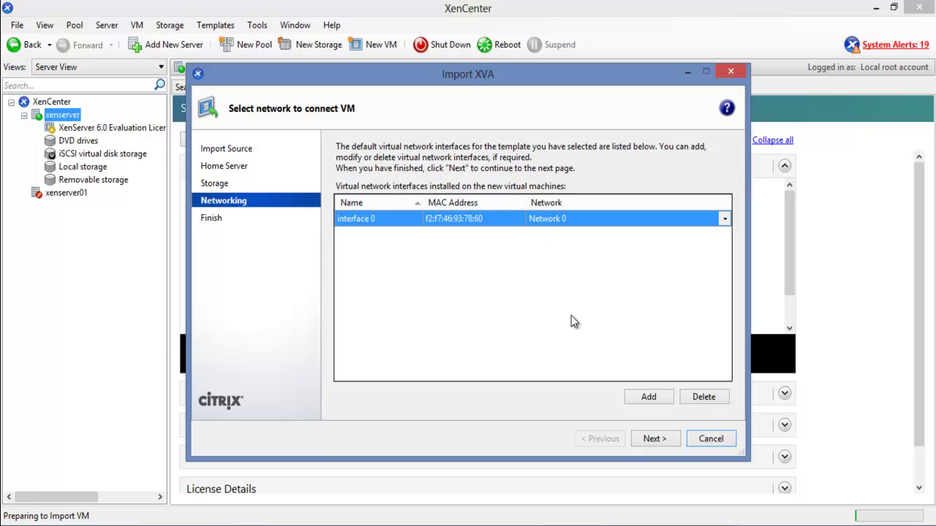
pyautogui.click(654, 439)
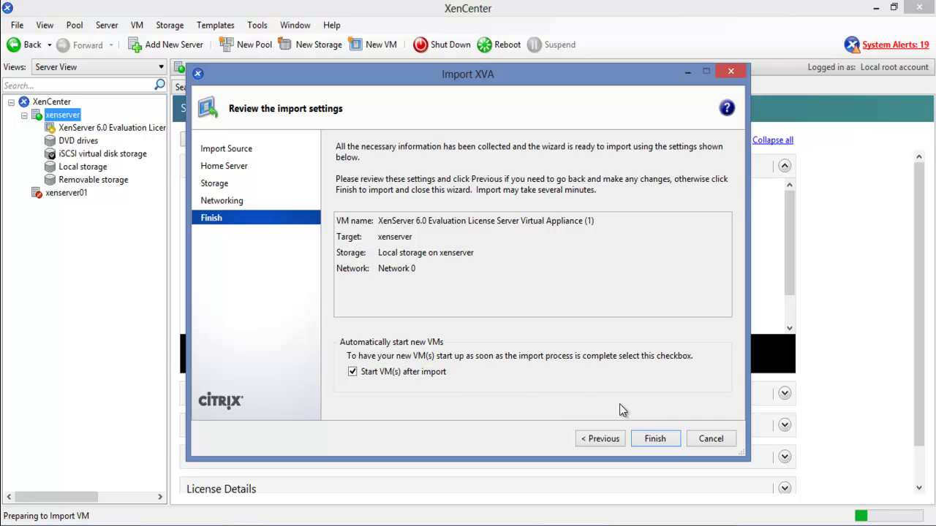
pyautogui.click(646, 439)
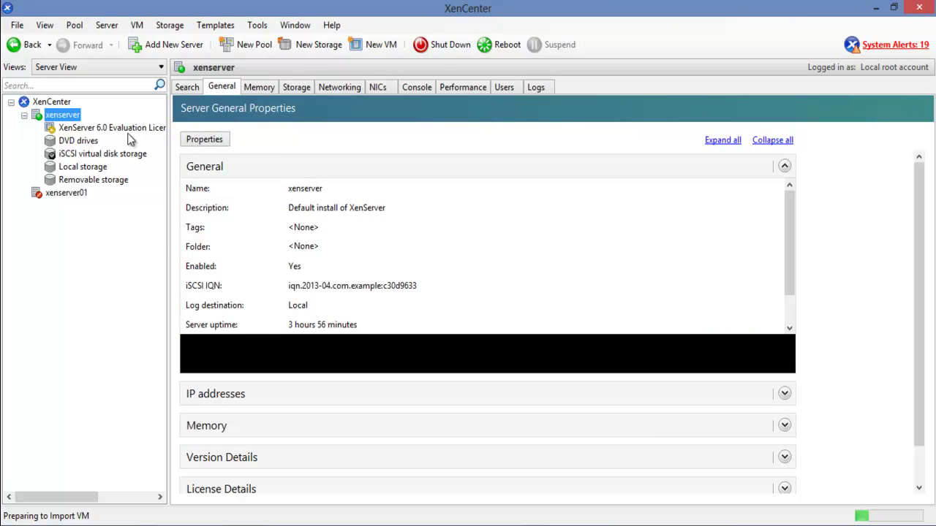
pyautogui.click(117, 129)
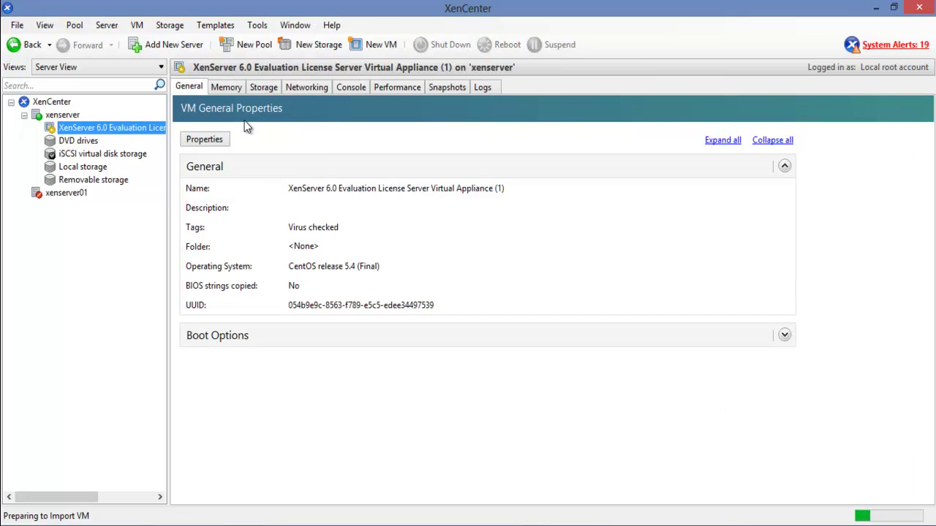
# Show the appliance VM's console while it boots to the setup wizard welcome screen
pyautogui.click(343, 90)
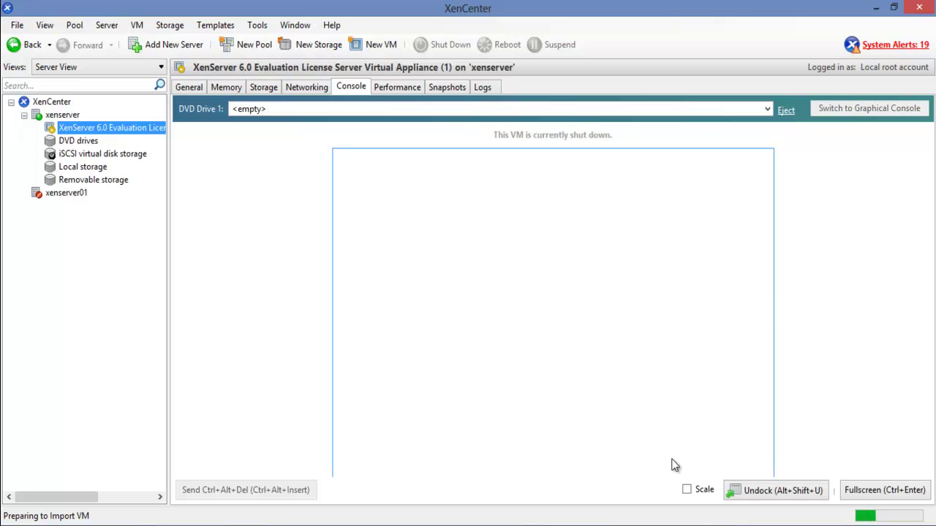
pyautogui.click(731, 525)
pyautogui.click(871, 471)
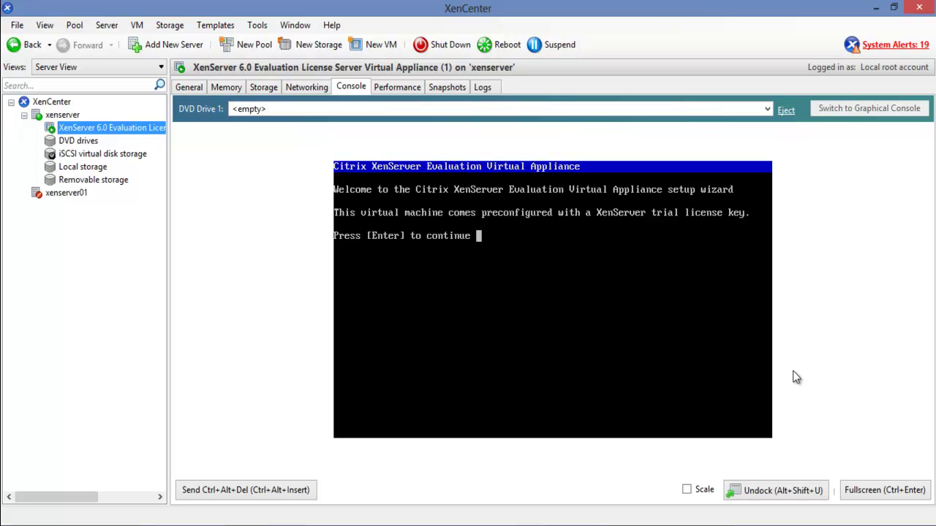
# Continue past the wizard welcome screen, then enter and retype a new root password
pyautogui.click(678, 321)
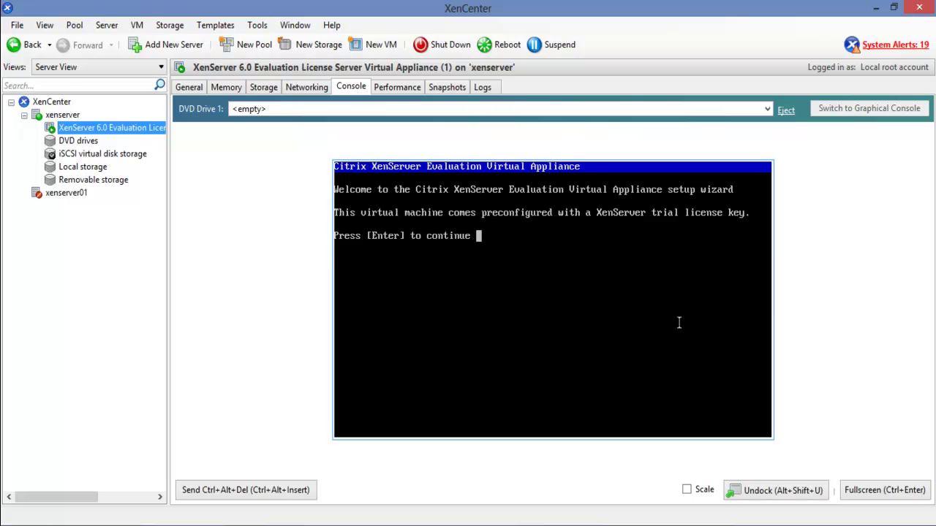
pyautogui.press('Return')
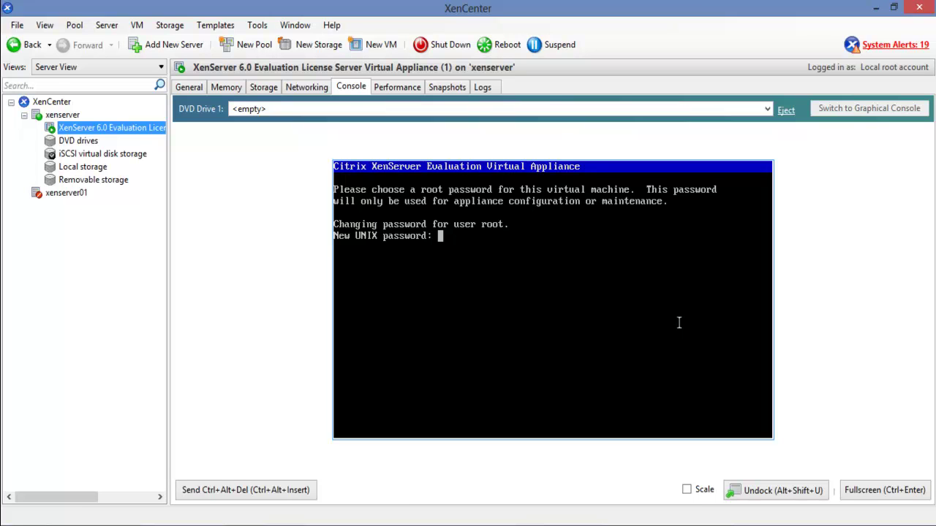
pyautogui.press('Return')
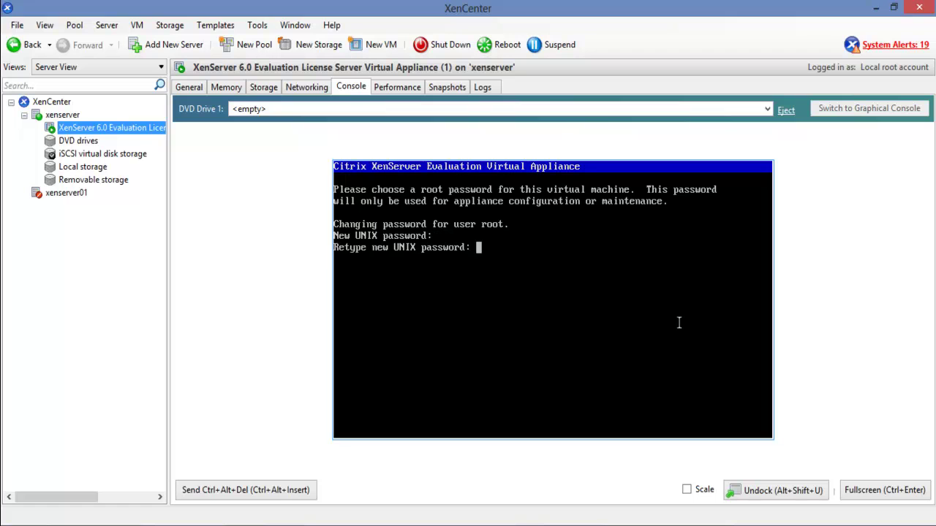
pyautogui.press('Return')
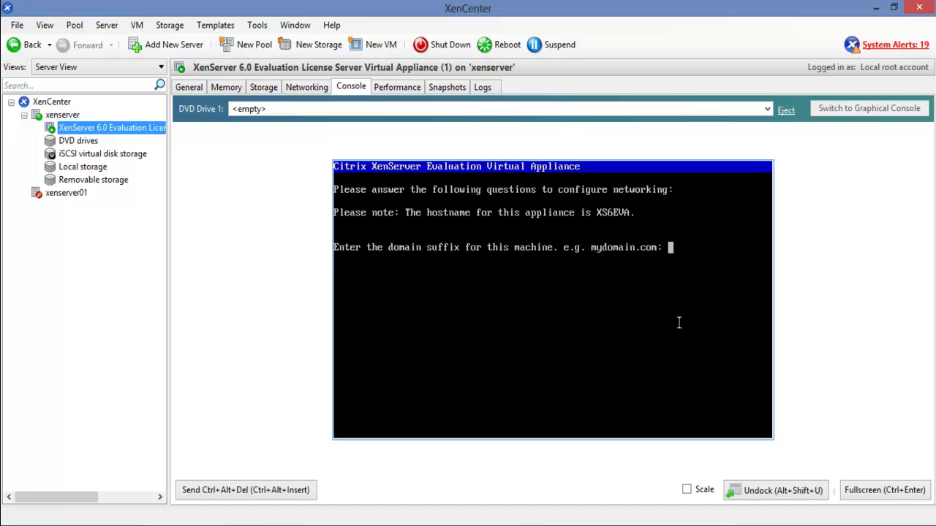
# Skip the domain suffix, decline DHCP, and confirm IP 192.168.1.20, netmask 255.255.255.0, gateway 192.168.1.1
pyautogui.press('Return')
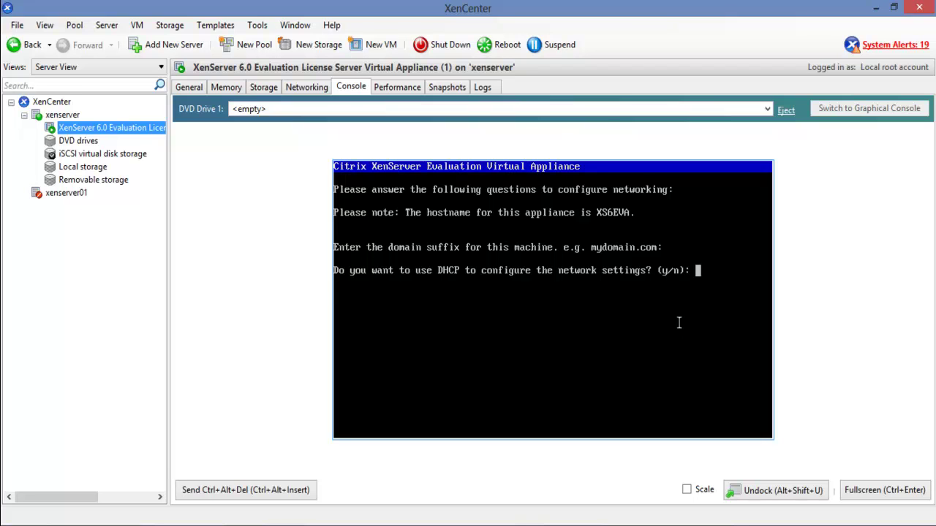
pyautogui.write('n')
pyautogui.press('Return')
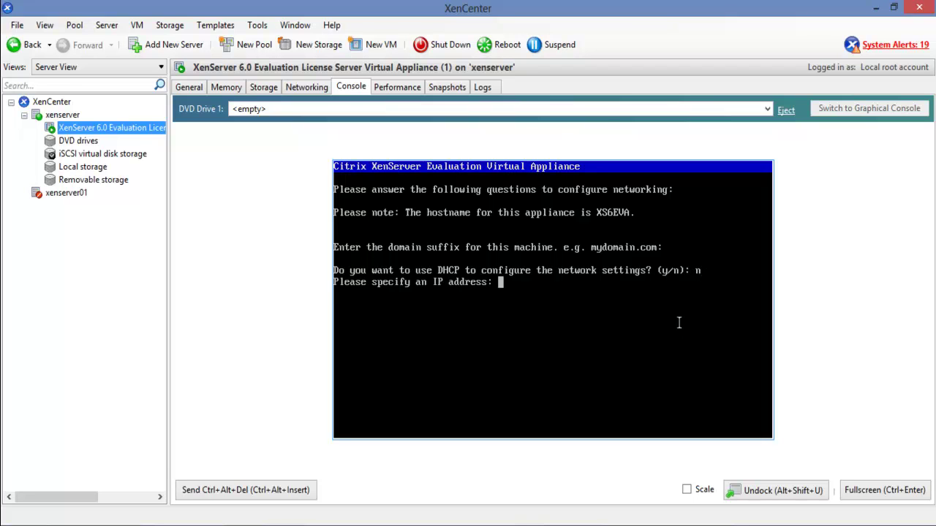
pyautogui.write('192.168.1.20')
pyautogui.press('Return')
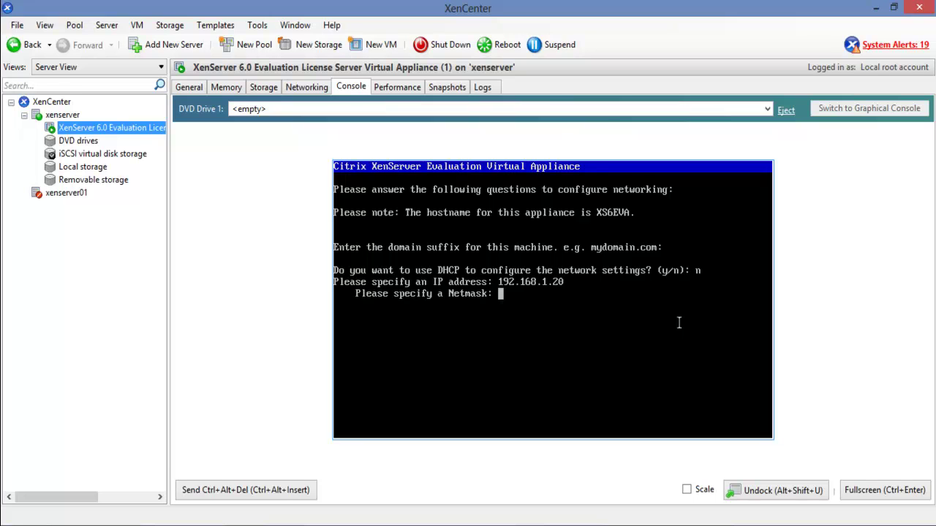
pyautogui.write('255.255.255.0')
pyautogui.press('Return')
pyautogui.write('192.168.1.1')
pyautogui.press('Return')
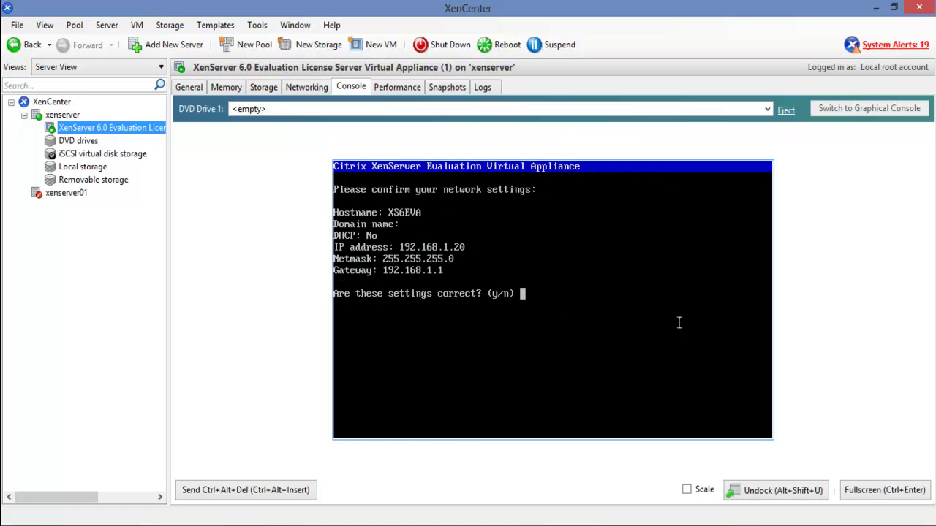
pyautogui.write('y')
pyautogui.press('Return')
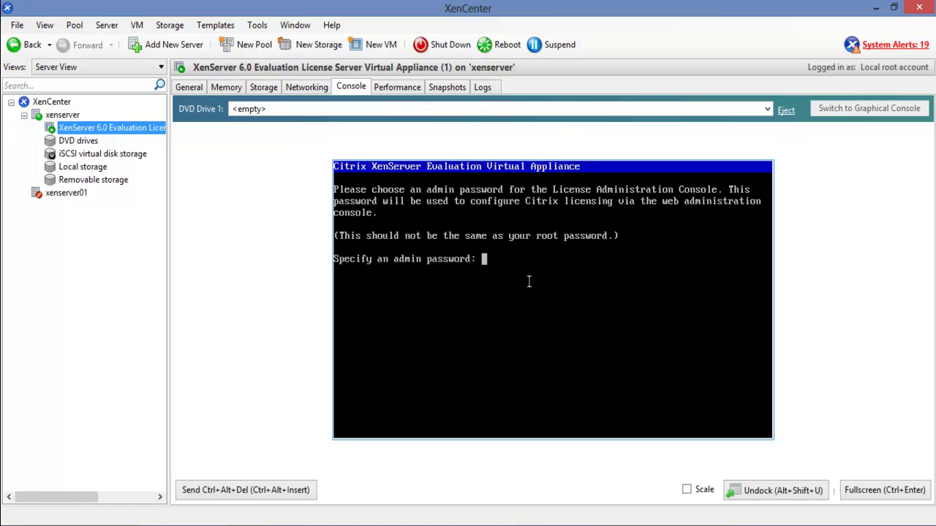
pyautogui.press('Return')
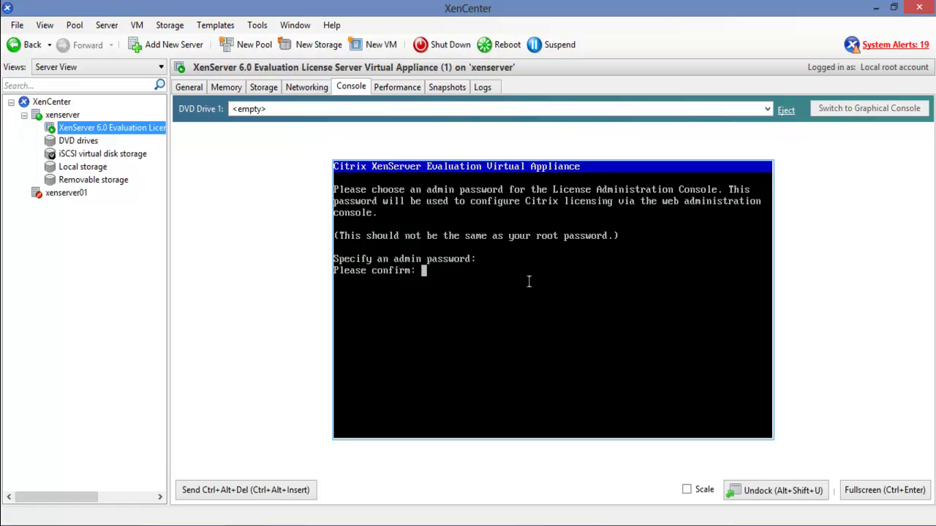
pyautogui.press('Return')
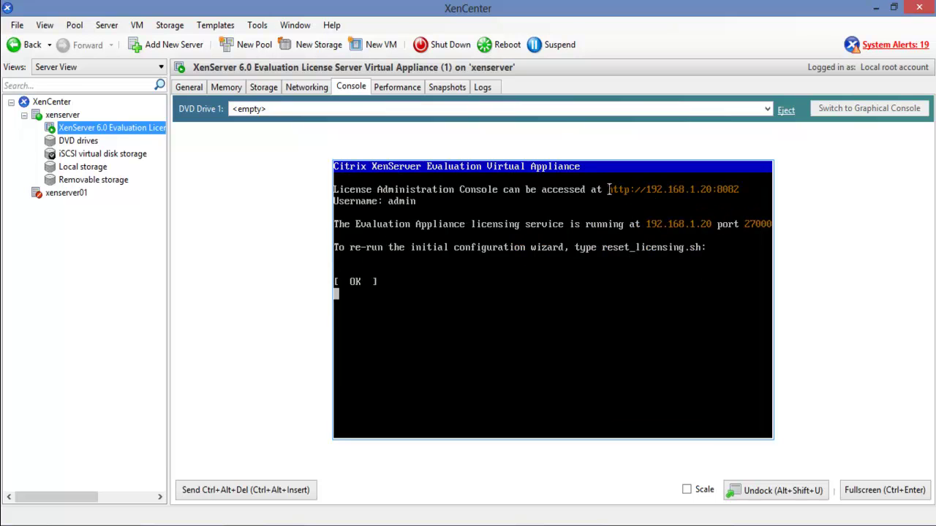
pyautogui.moveTo(606, 190); pyautogui.dragTo(739, 189)
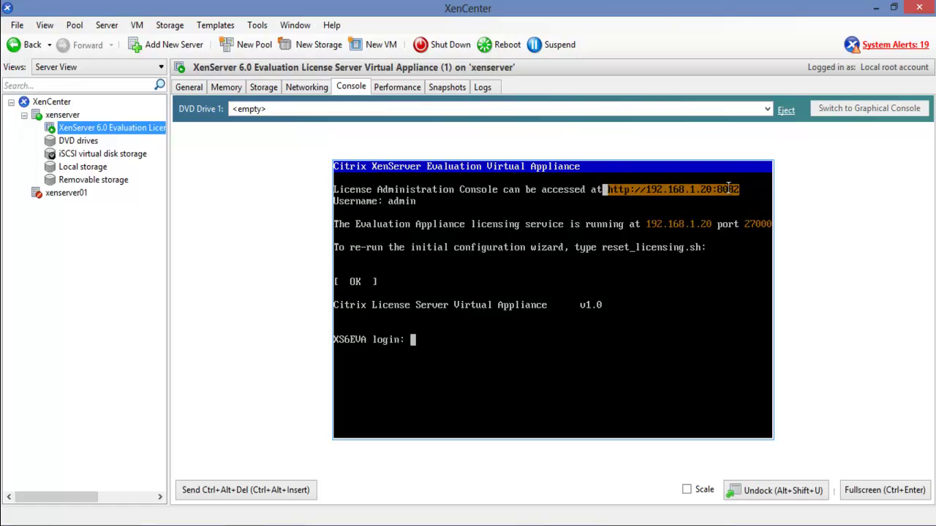
pyautogui.rightClick(739, 189)
pyautogui.click(750, 197)
pyautogui.hotkey('alt', 'Tab')
pyautogui.click(163, 33)
pyautogui.hotkey('ctrl', 'v')
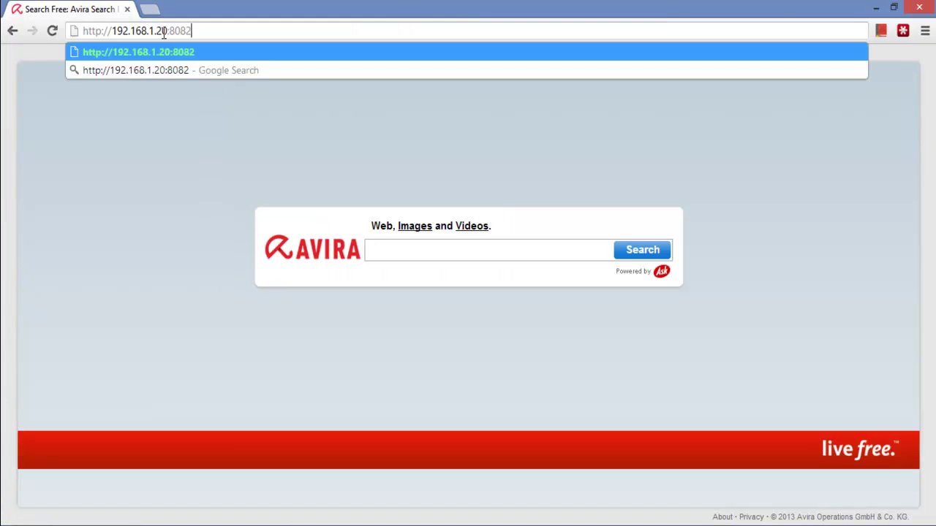
pyautogui.press('Return')
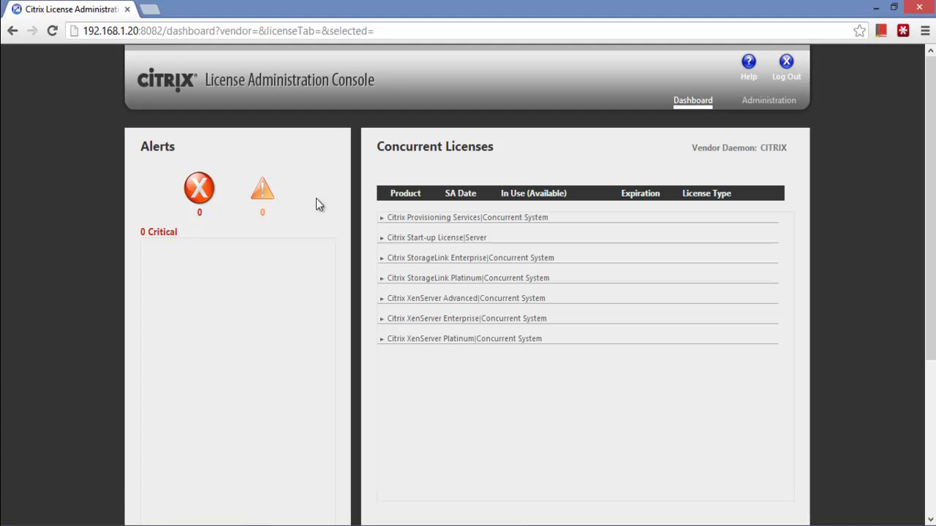
pyautogui.click(261, 204)
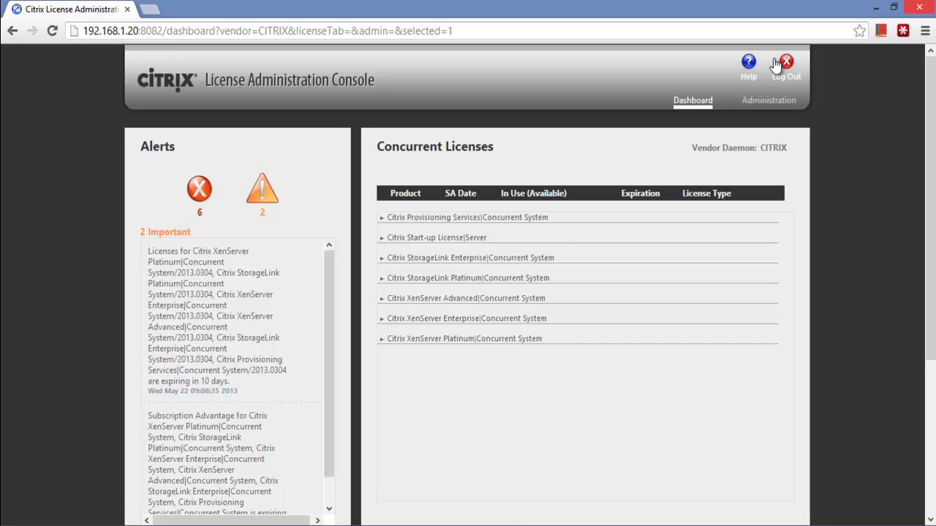
pyautogui.click(773, 107)
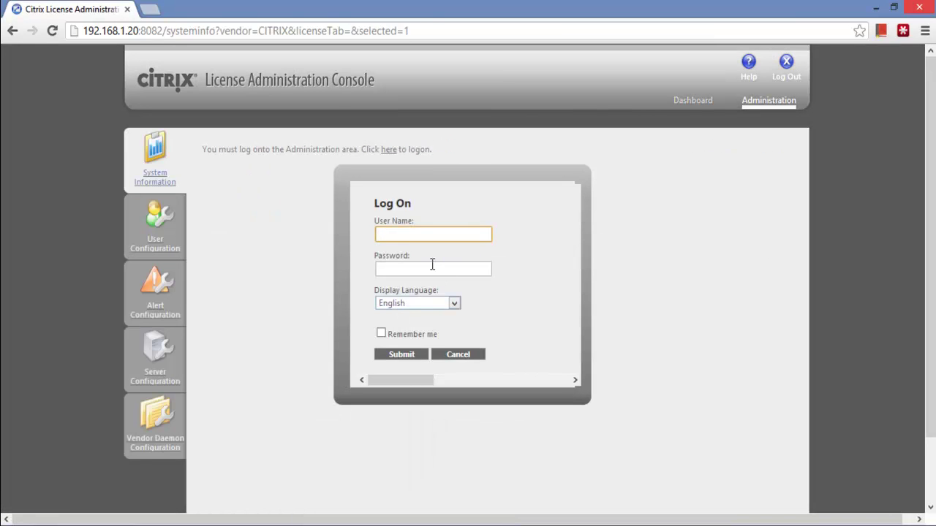
# Log in as admin with the account password and dismiss the browser's save-password prompts
pyautogui.write('admin')
pyautogui.press('Tab')
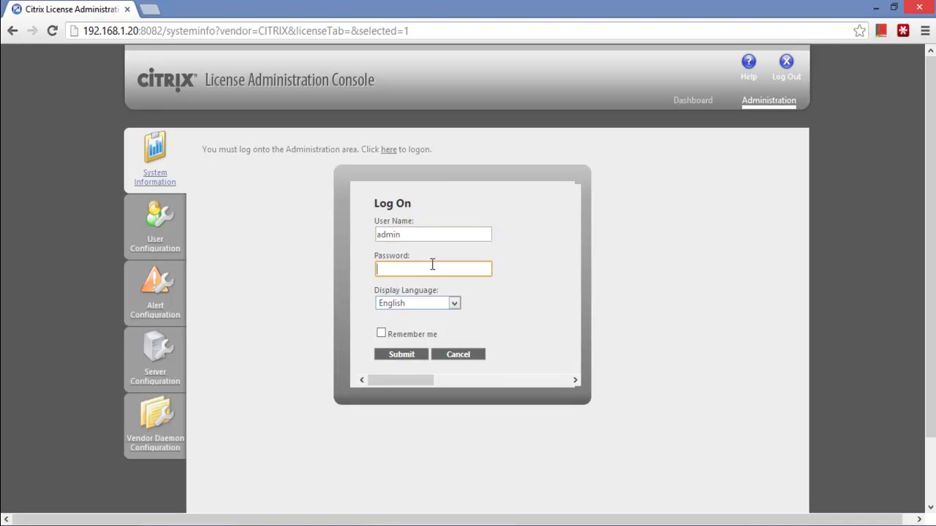
pyautogui.write('********')
pyautogui.press('Return')
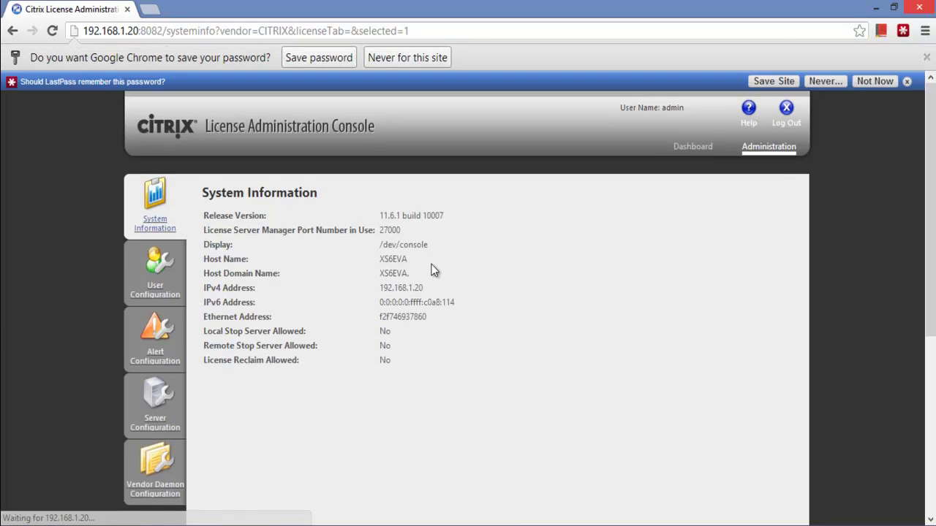
pyautogui.click(906, 81)
pyautogui.click(926, 57)
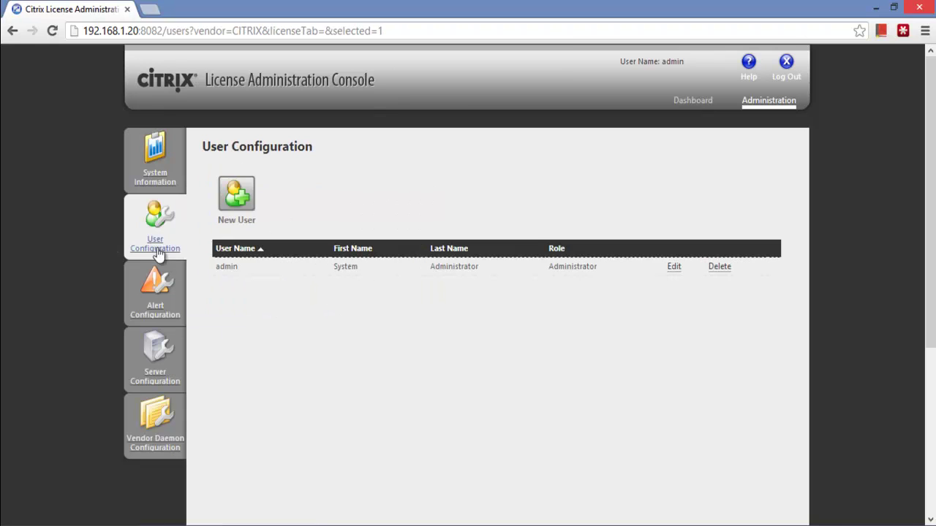
# Enable the unchecked critical license alert, then visit Server and Vendor Daemon Configuration and the Dashboard
pyautogui.click(246, 195)
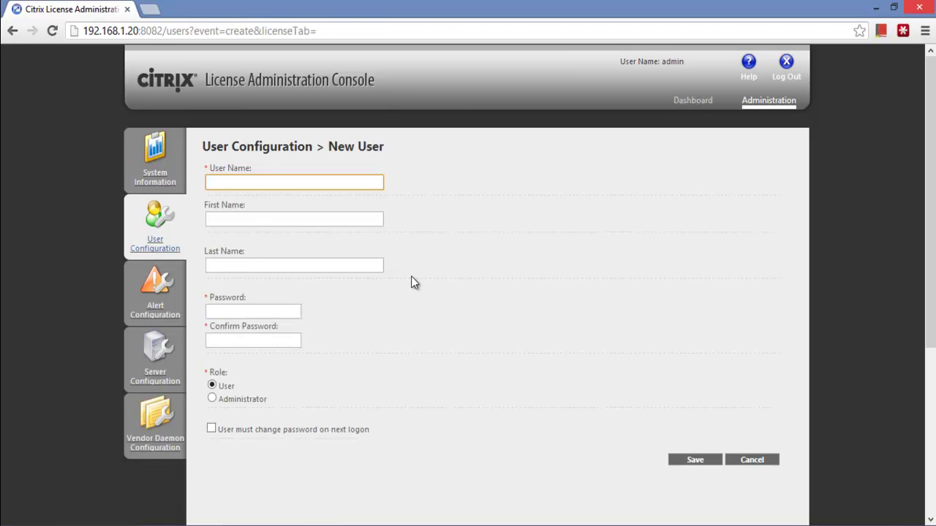
pyautogui.click(162, 296)
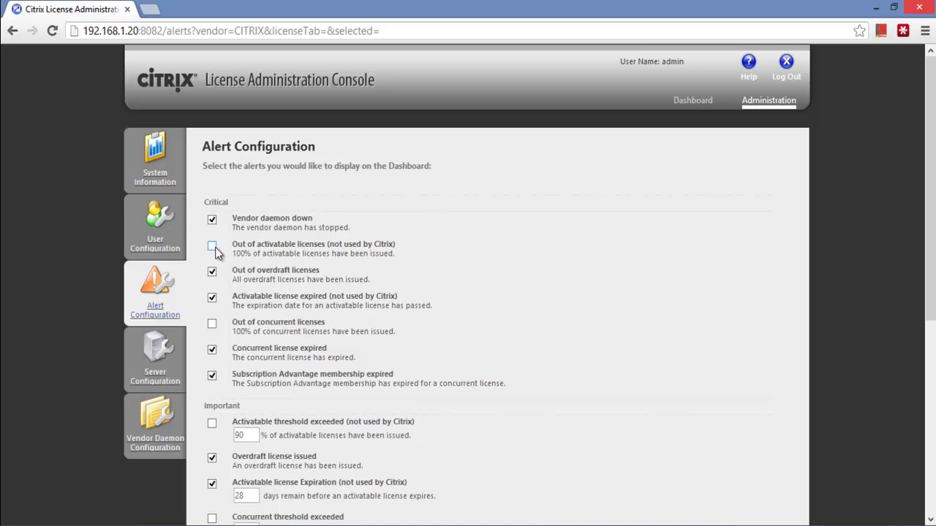
pyautogui.click(212, 323)
pyautogui.moveTo(930, 211); pyautogui.dragTo(928, 241)
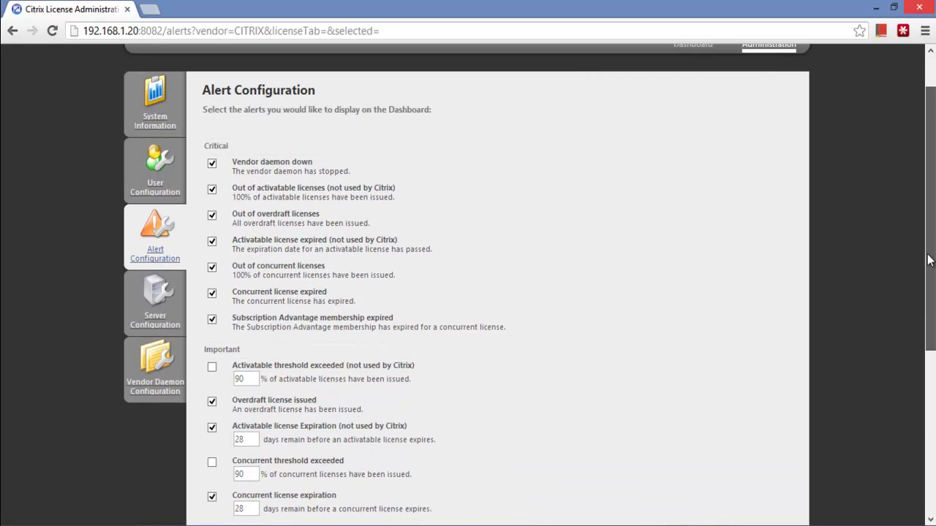
pyautogui.click(151, 314)
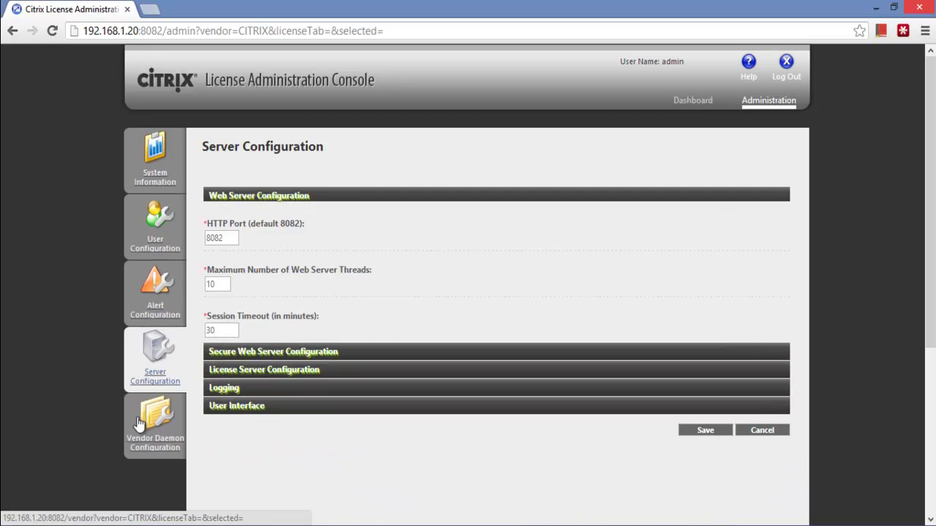
pyautogui.click(139, 422)
pyautogui.click(687, 102)
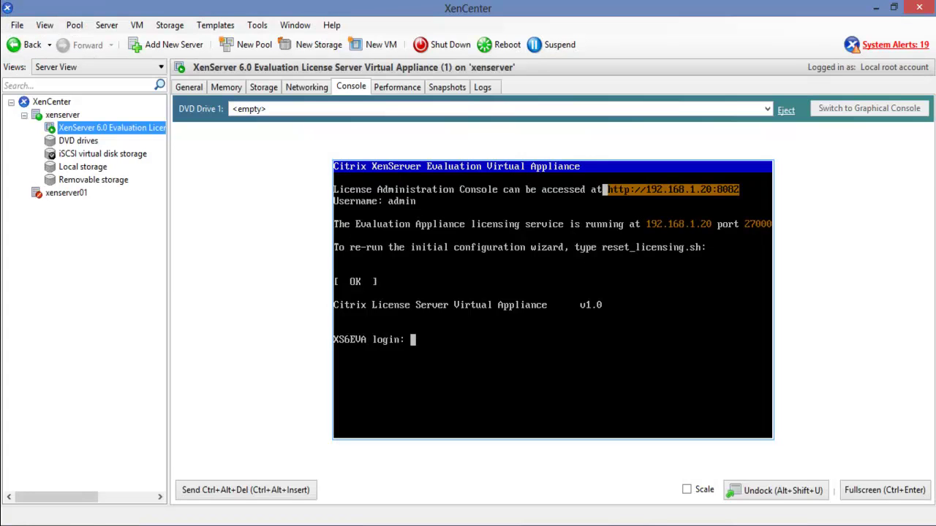
# In the License Manager, select the xenserver host for license assignment
pyautogui.click(257, 25)
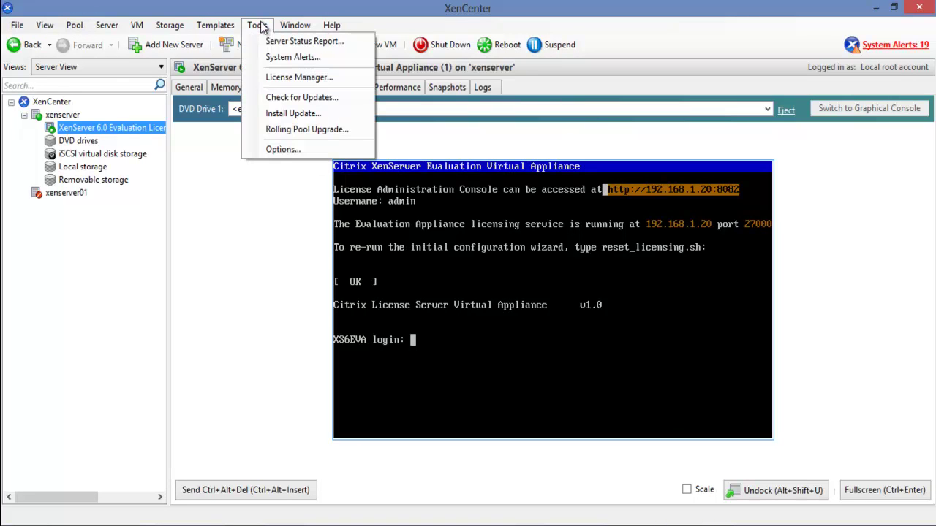
pyautogui.click(327, 79)
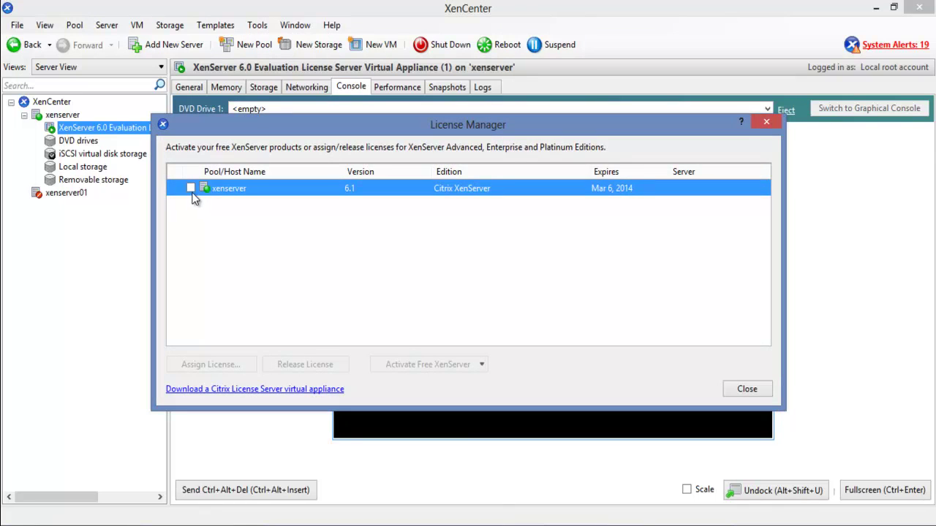
pyautogui.click(191, 190)
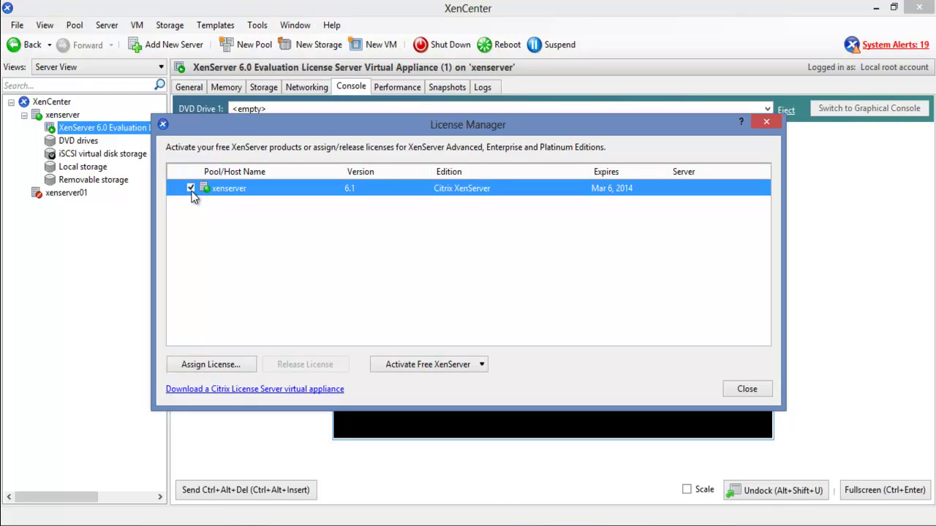
pyautogui.click(246, 369)
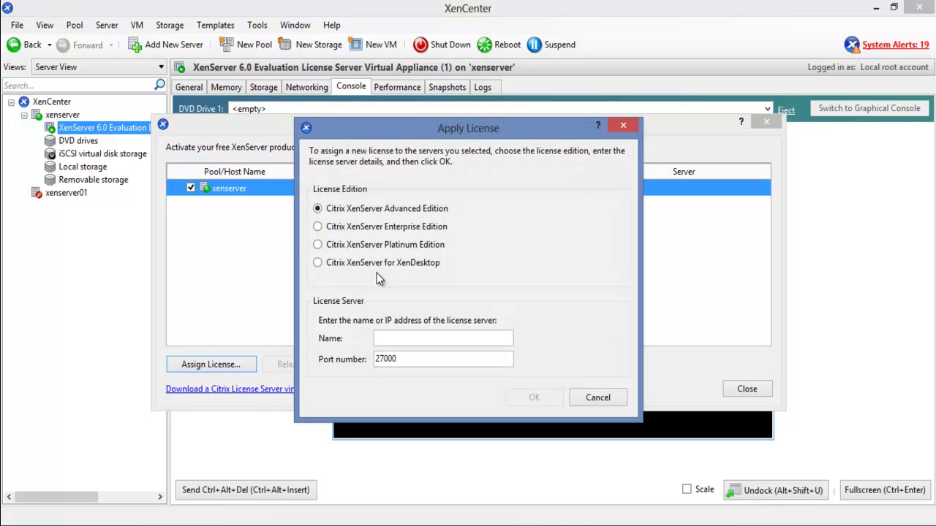
# Assign Platinum Edition from license server 192.168.1.20 and close the License Manager
pyautogui.click(318, 245)
pyautogui.click(406, 338)
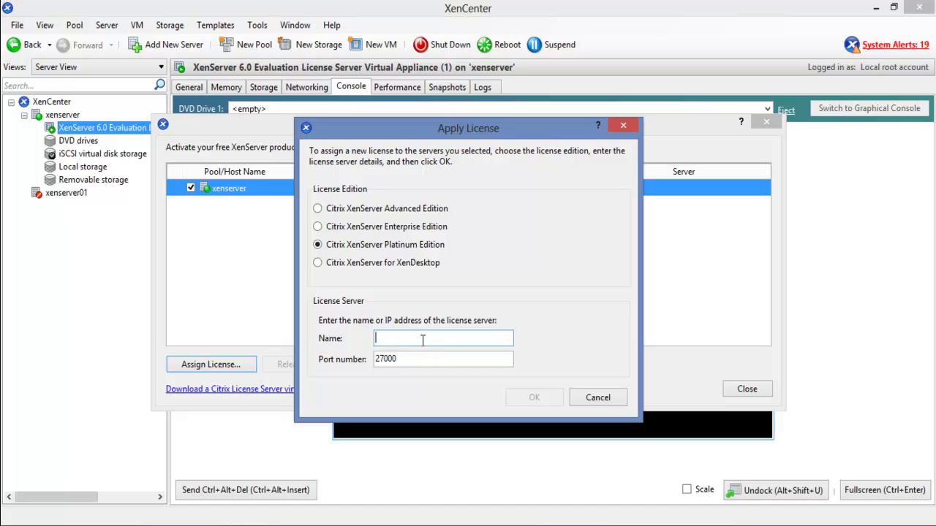
pyautogui.write('http://192.168.1.20:8082')
pyautogui.press('BackSpace')
pyautogui.press('BackSpace')
pyautogui.press('BackSpace')
pyautogui.press('BackSpace')
pyautogui.press('BackSpace')
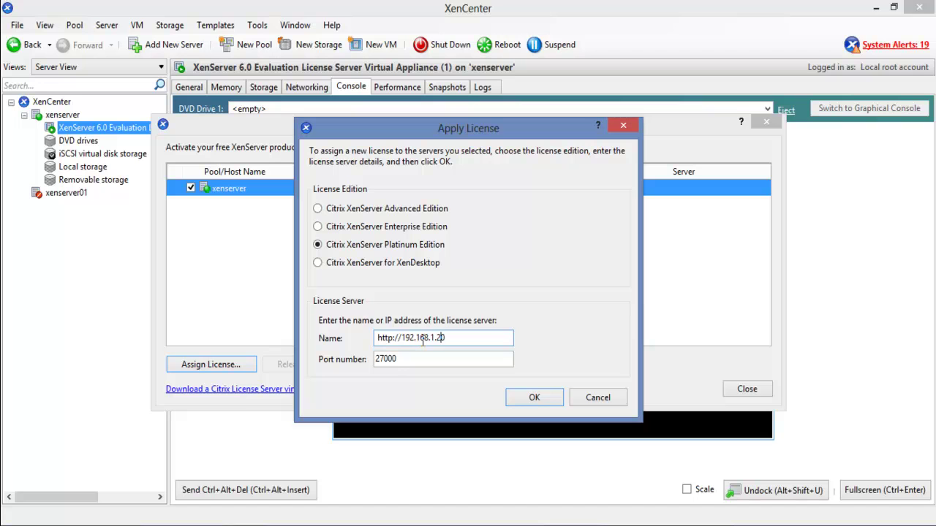
pyautogui.press('BackSpace')
pyautogui.press('BackSpace')
pyautogui.press('BackSpace')
pyautogui.press('BackSpace')
pyautogui.press('BackSpace')
pyautogui.press('BackSpace')
pyautogui.press('BackSpace')
pyautogui.click(518, 401)
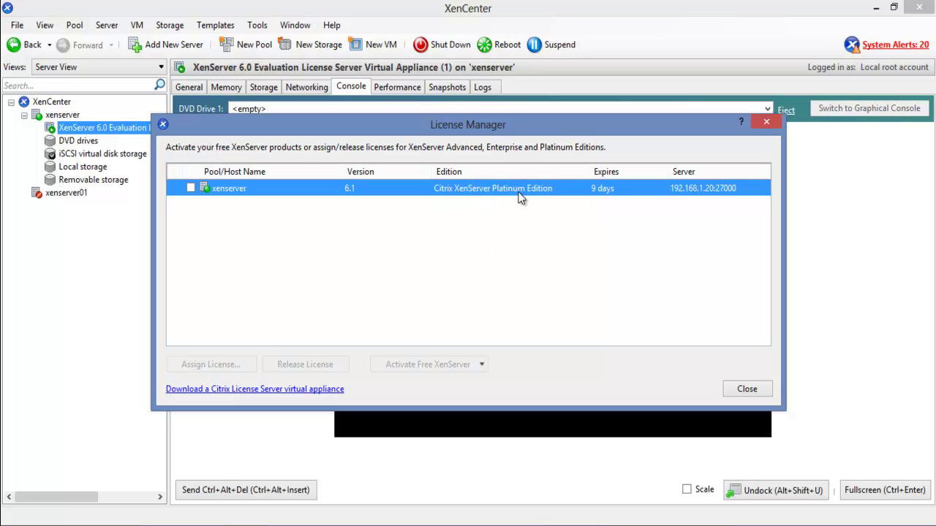
pyautogui.click(746, 389)
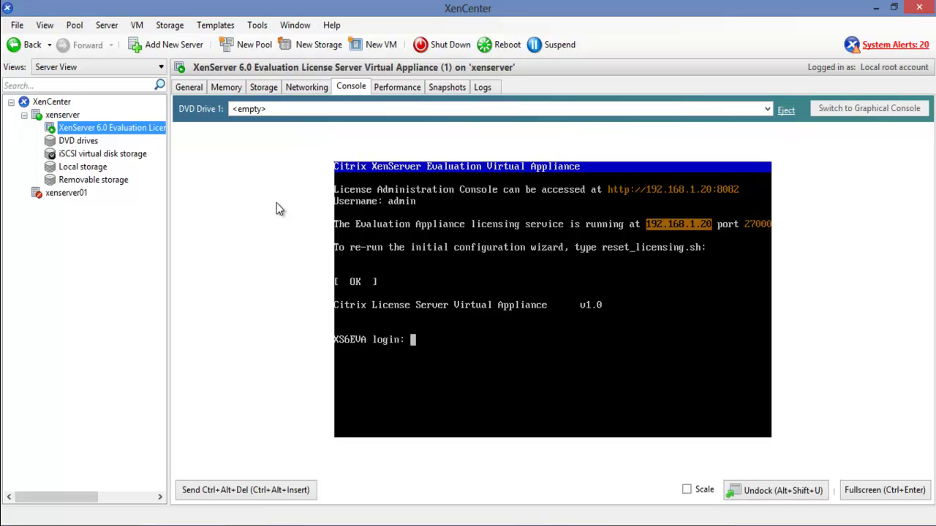
# Start an import onto xenserver using XenServer-wss-1.1.1.xva as the source file
pyautogui.rightClick(91, 135)
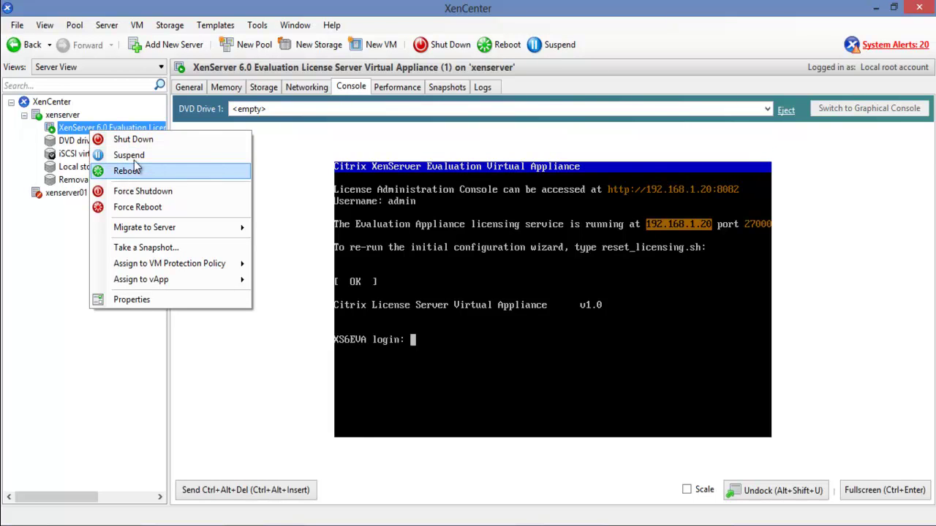
pyautogui.click(66, 115)
pyautogui.rightClick(65, 115)
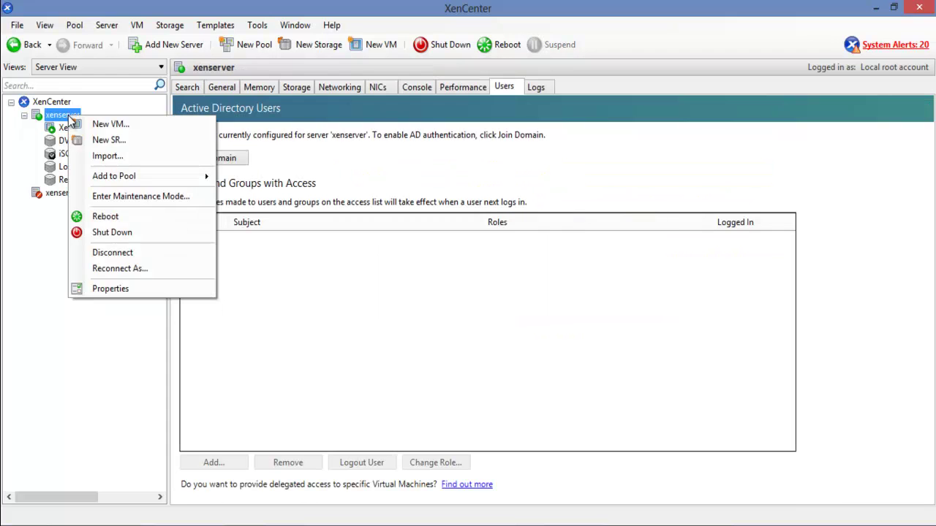
pyautogui.click(123, 156)
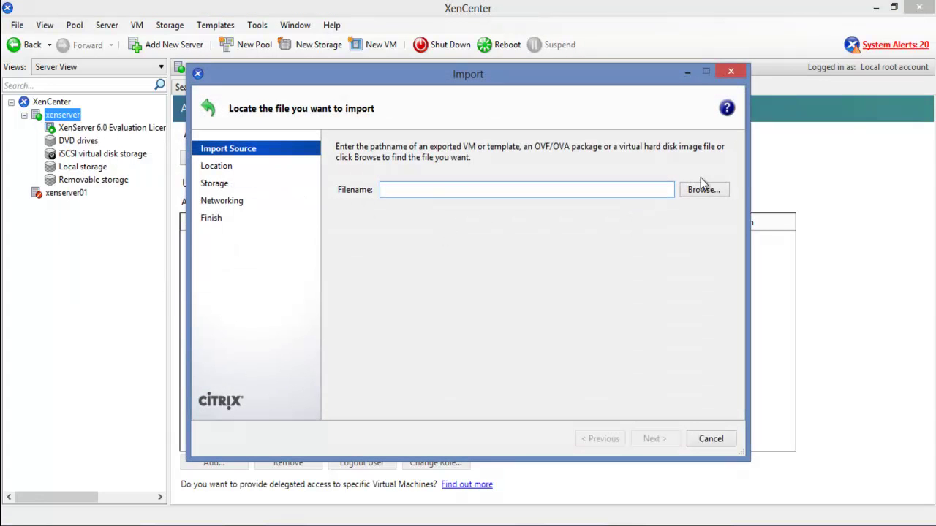
pyautogui.click(702, 190)
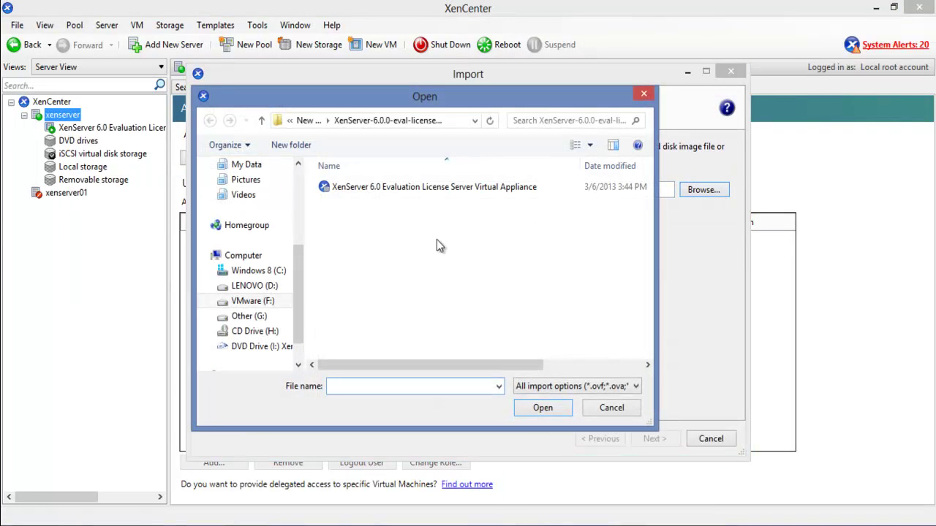
pyautogui.hotkey('alt', 'Up')
pyautogui.click(406, 234)
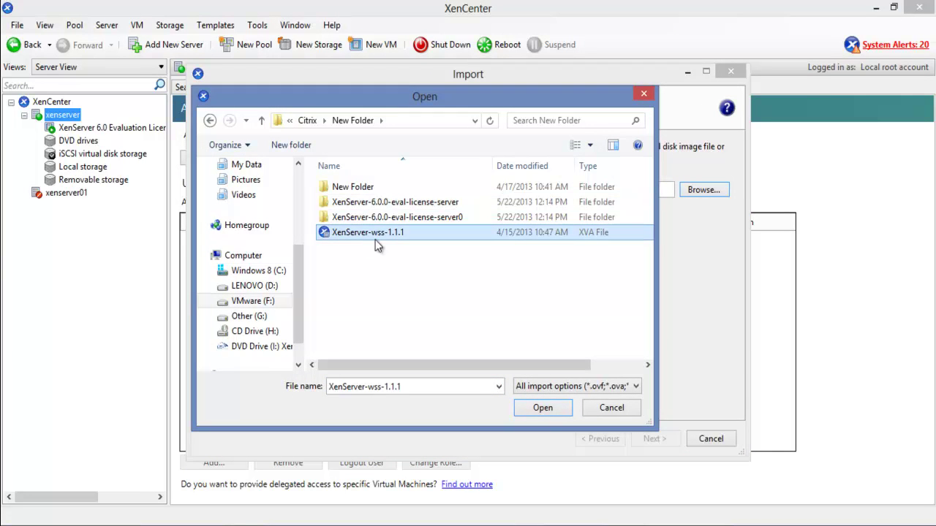
pyautogui.doubleClick(360, 234)
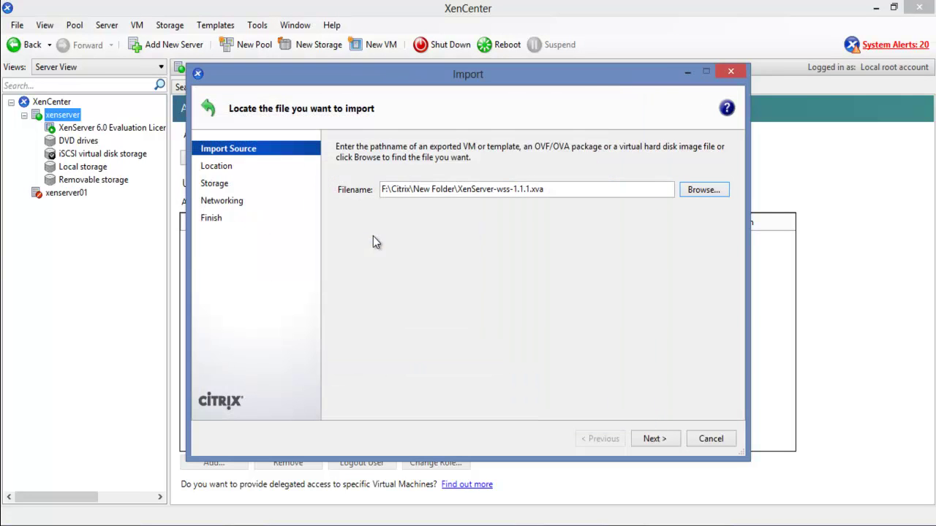
# Use xenserver's local storage, add a Network 0 interface, and finish the import wizard
pyautogui.click(649, 441)
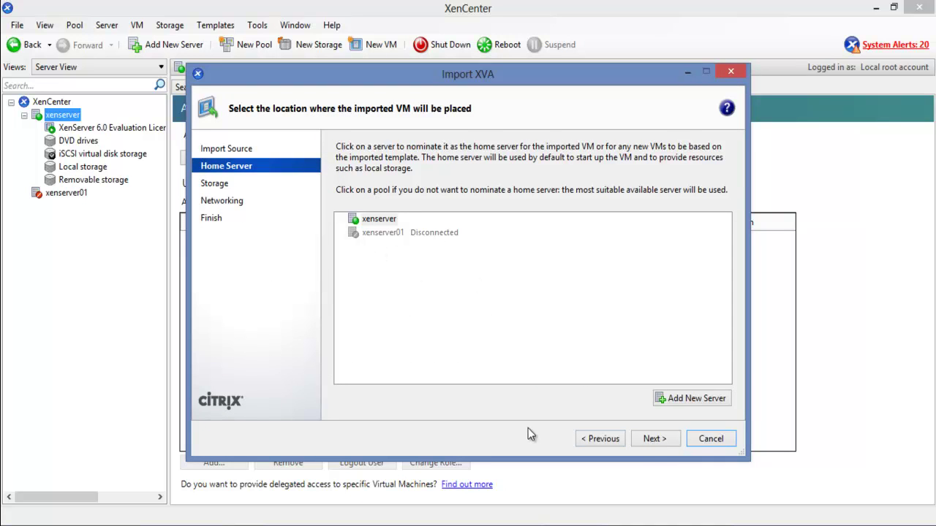
pyautogui.click(655, 439)
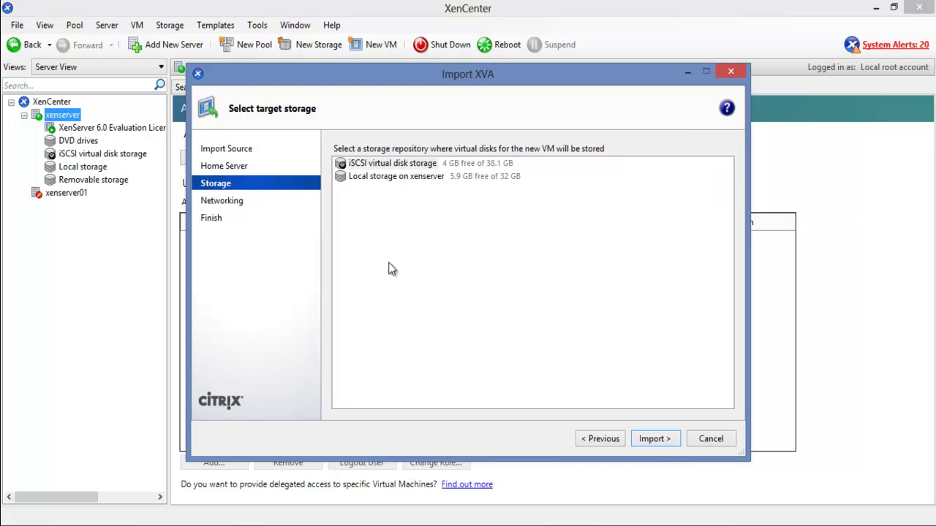
pyautogui.click(383, 165)
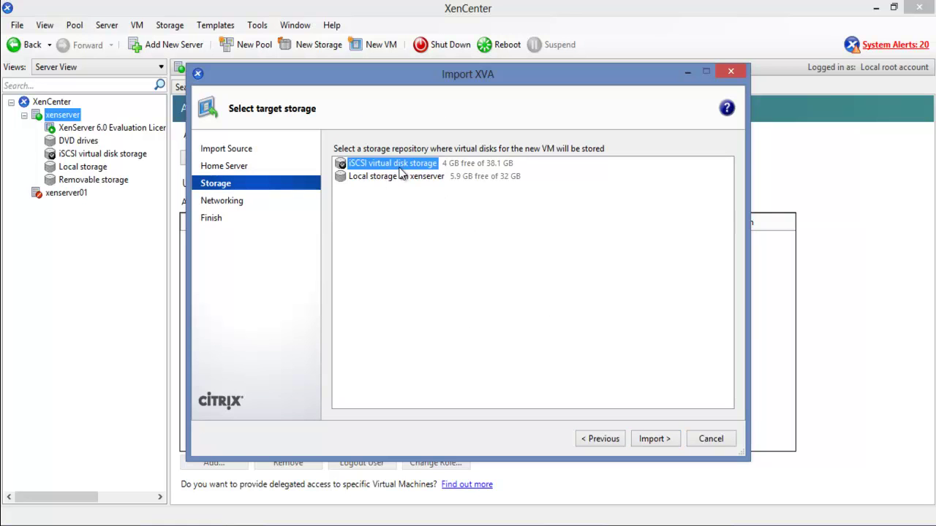
pyautogui.click(403, 177)
pyautogui.click(643, 437)
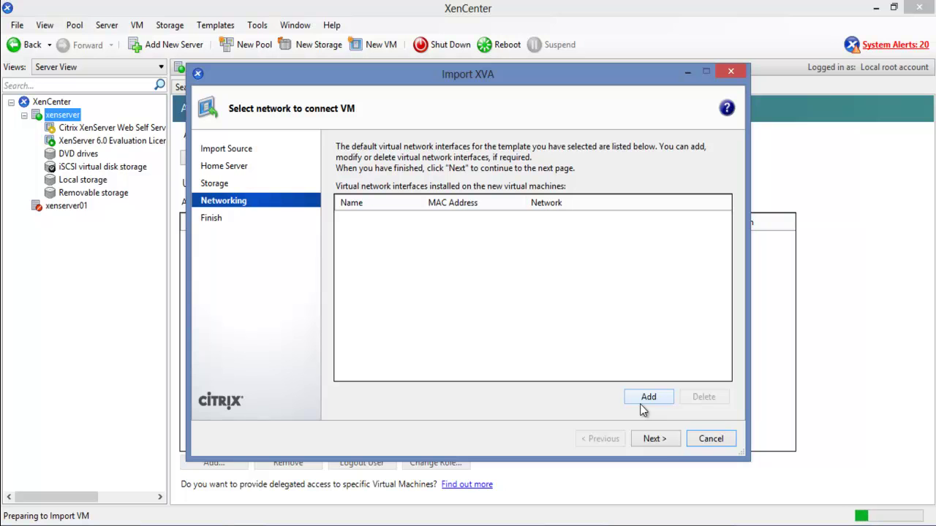
pyautogui.click(640, 403)
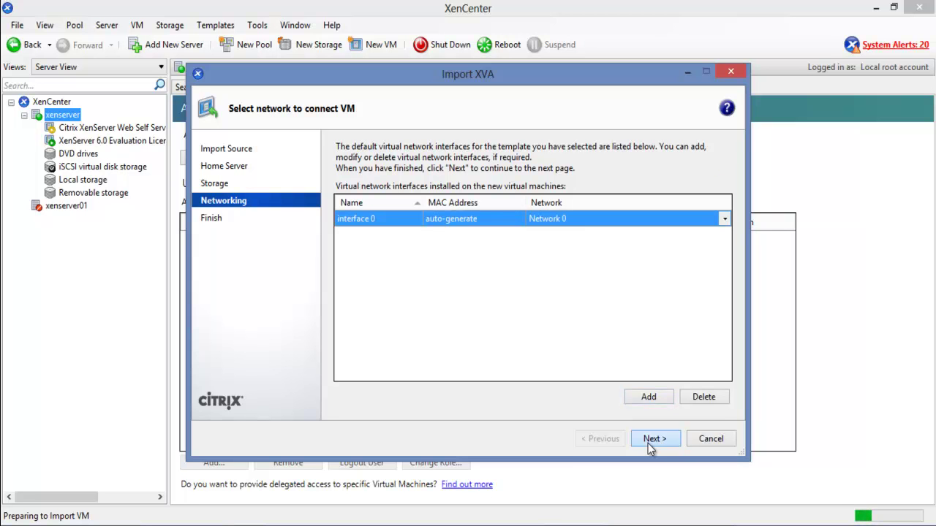
pyautogui.click(648, 443)
pyautogui.click(648, 443)
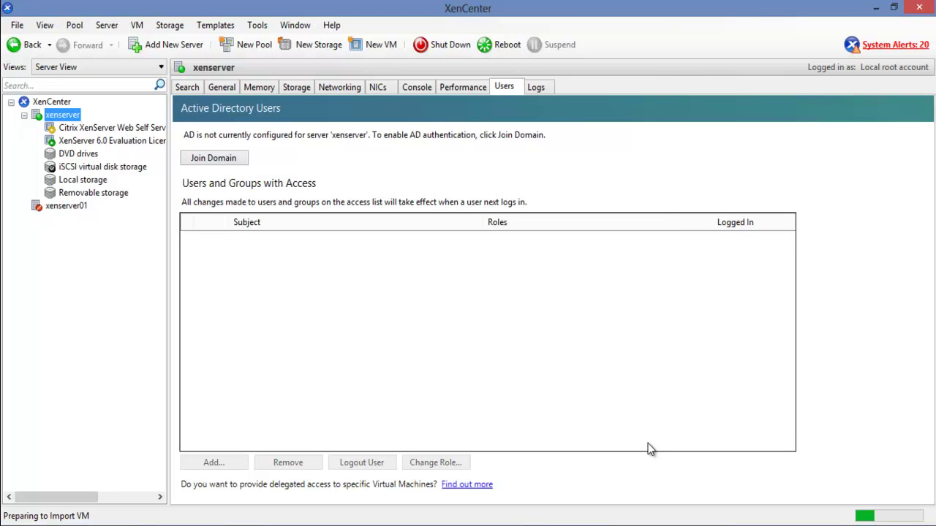
pyautogui.click(114, 129)
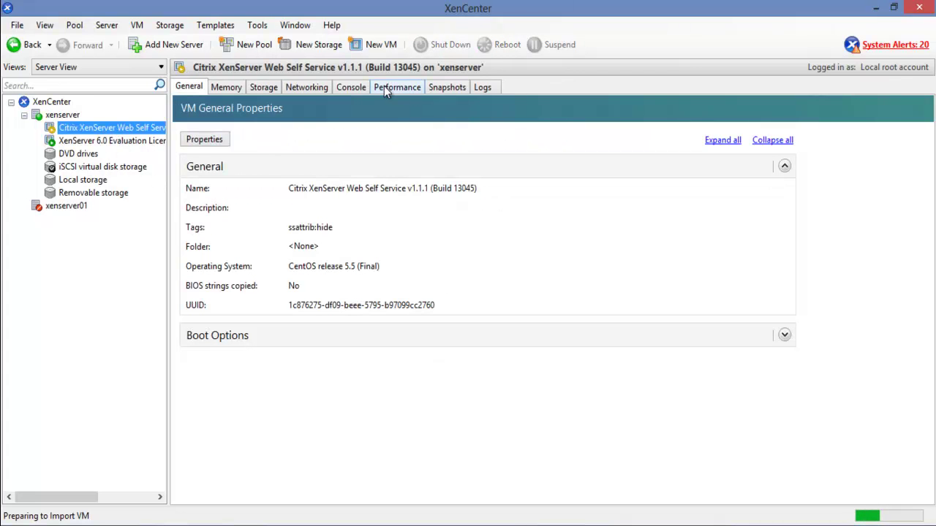
pyautogui.click(351, 87)
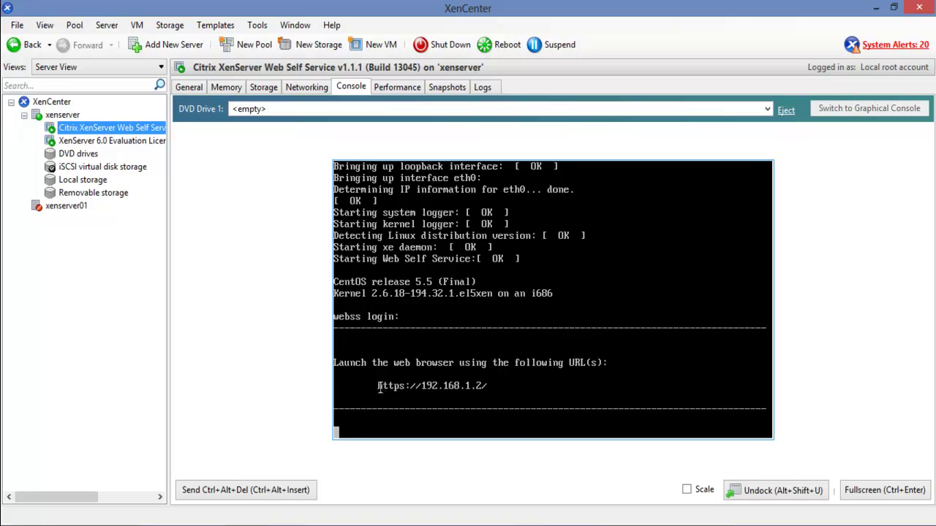
pyautogui.moveTo(378, 387); pyautogui.dragTo(481, 390)
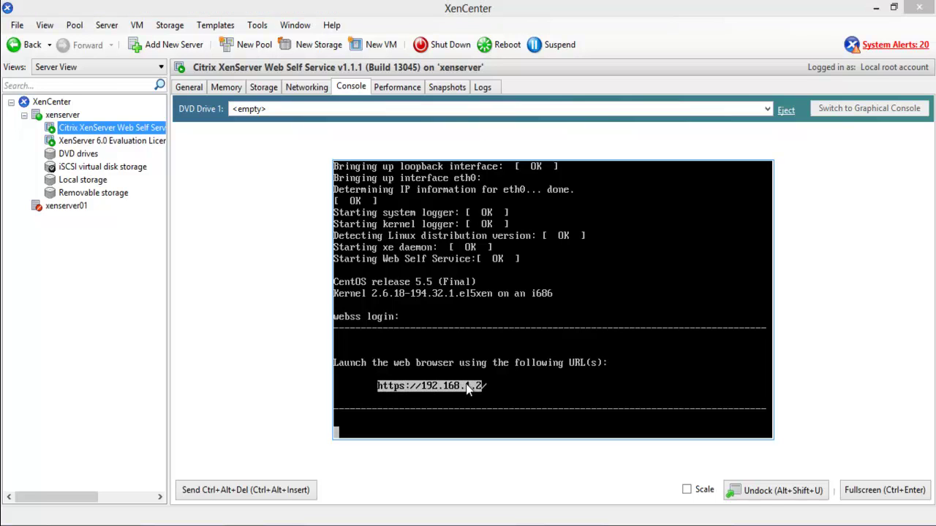
pyautogui.rightClick(465, 385)
pyautogui.click(477, 393)
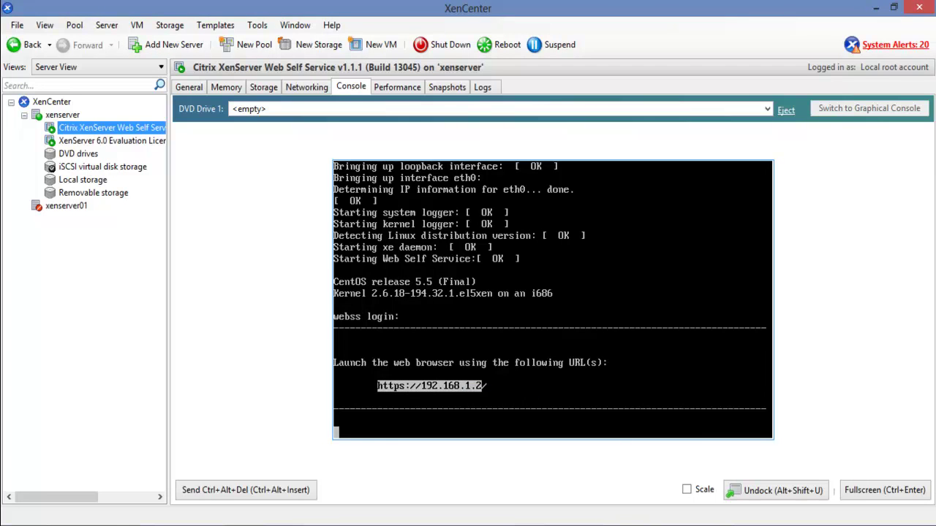
pyautogui.moveTo(555, 461)
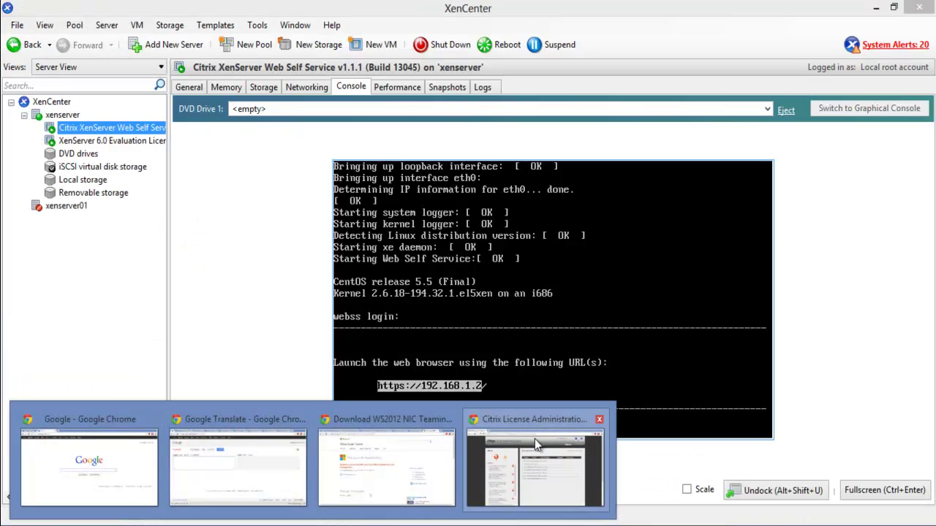
pyautogui.click(535, 443)
pyautogui.click(150, 9)
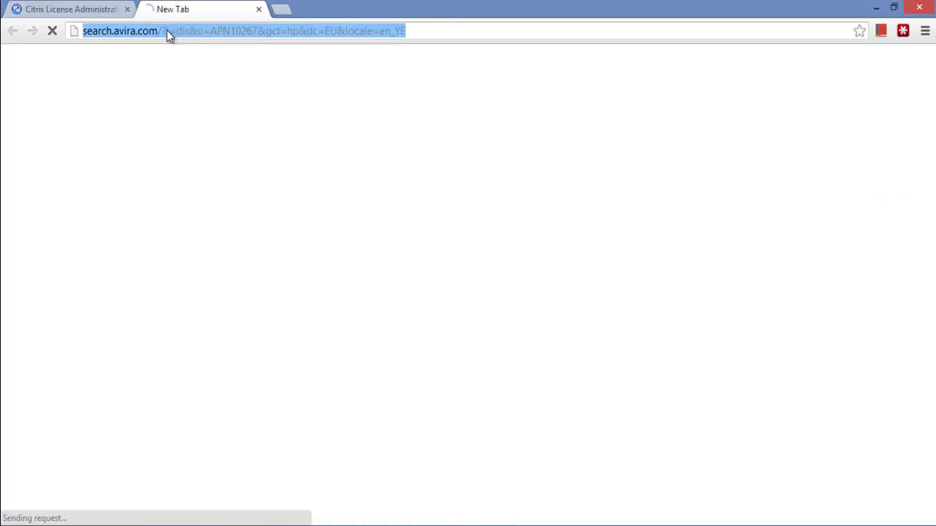
pyautogui.hotkey('ctrl', 'v')
pyautogui.press('Return')
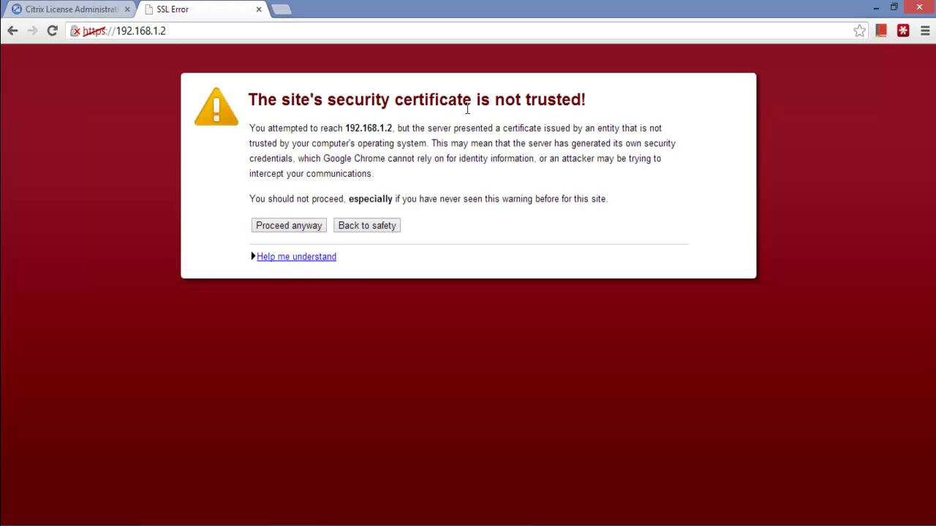
pyautogui.click(297, 226)
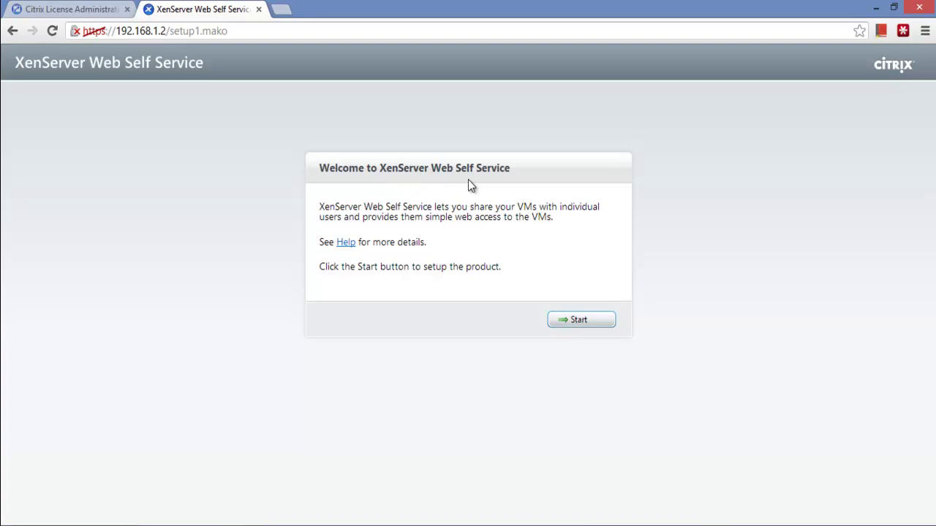
pyautogui.click(568, 322)
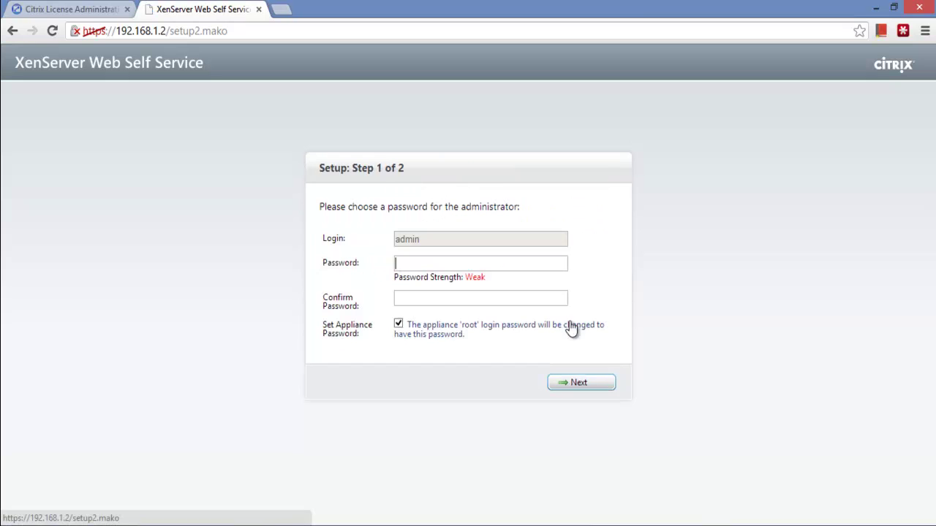
# Set and confirm the administrator password, choose Built-in Users authentication, and finish setup
pyautogui.click(431, 258)
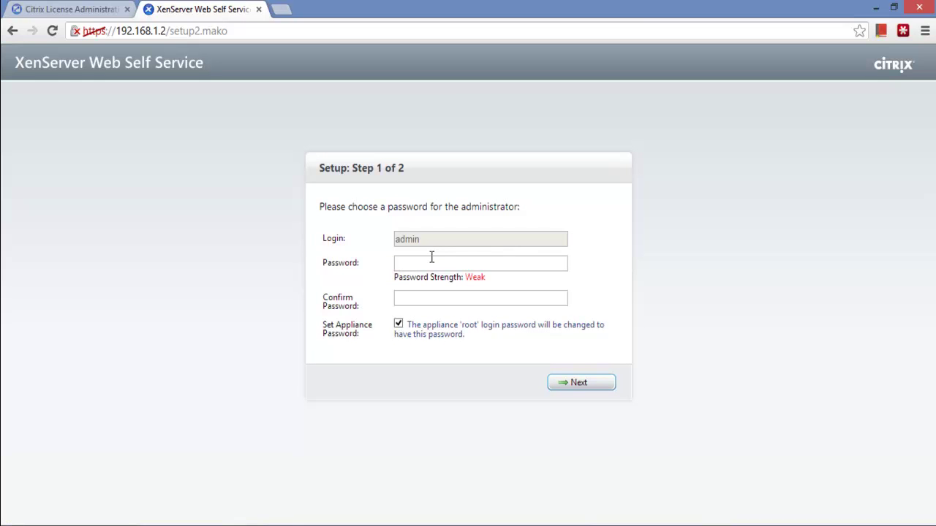
pyautogui.write('password')
pyautogui.press('Tab')
pyautogui.write('password')
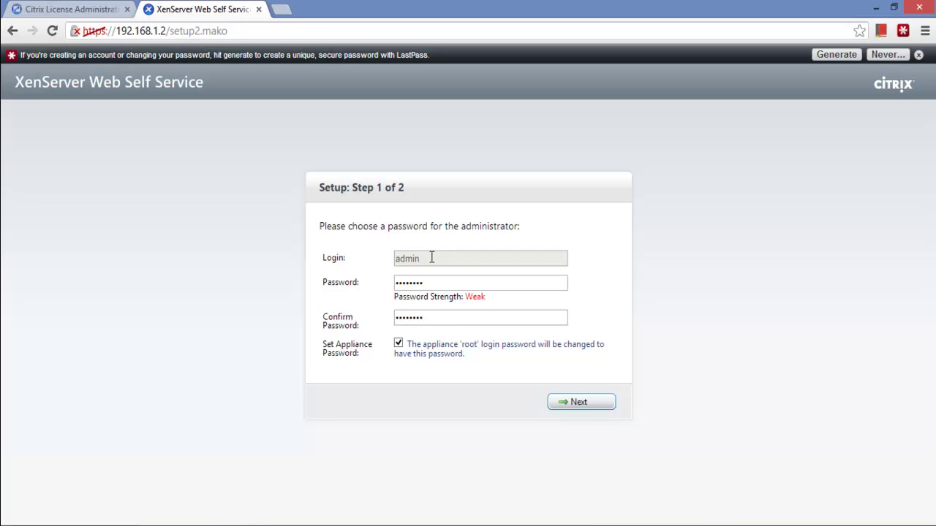
pyautogui.click(569, 408)
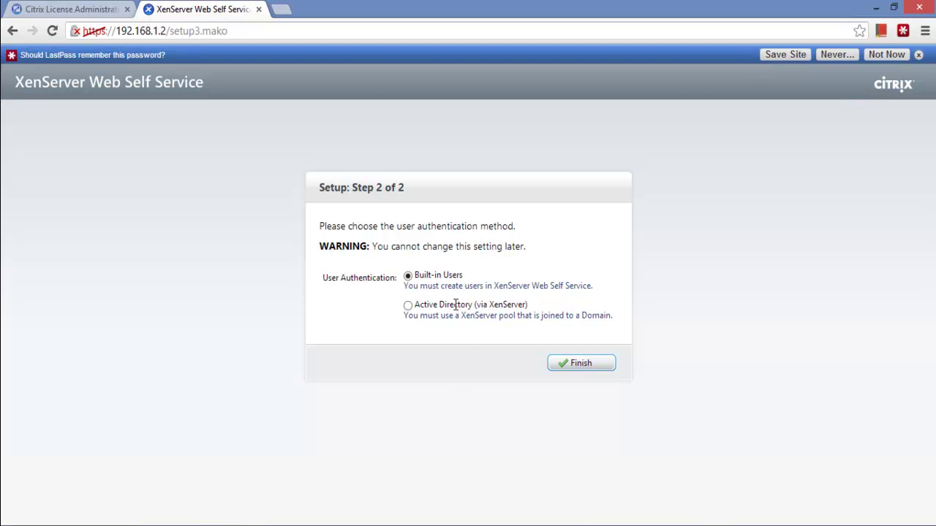
pyautogui.click(412, 306)
pyautogui.click(409, 278)
pyautogui.click(583, 366)
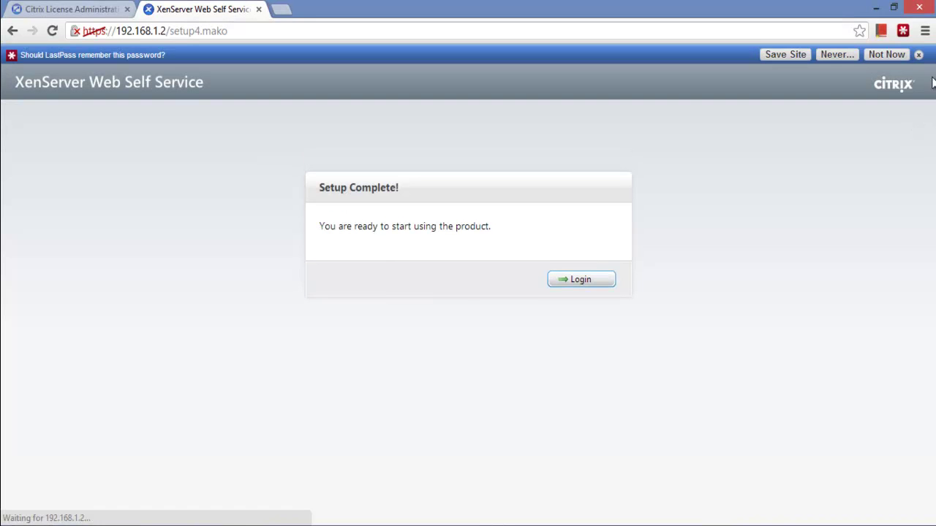
# Log in as admin and dismiss the browser and LastPass password-saving prompts
pyautogui.click(602, 284)
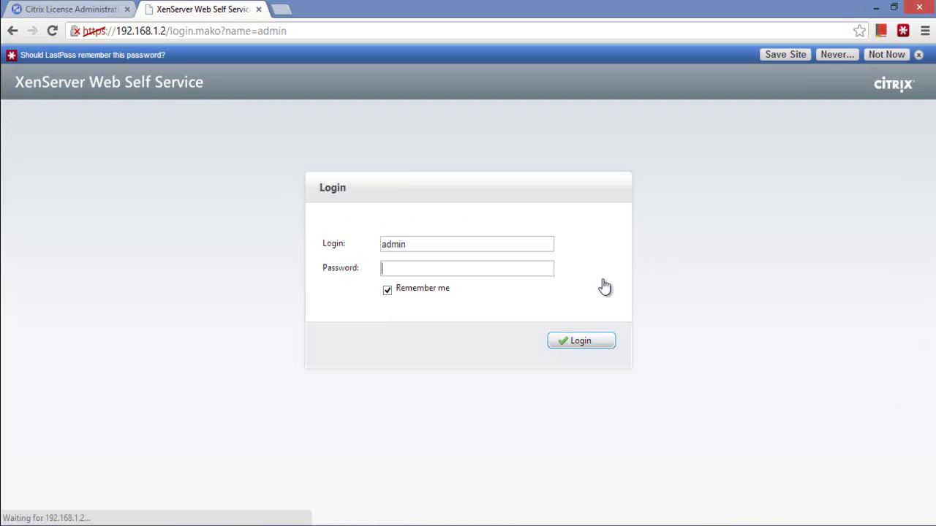
pyautogui.write('********')
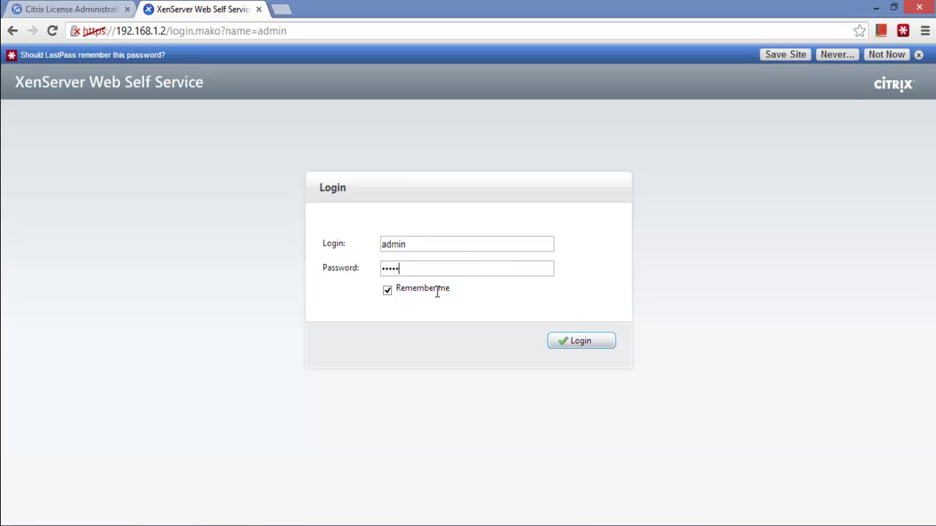
pyautogui.press('Return')
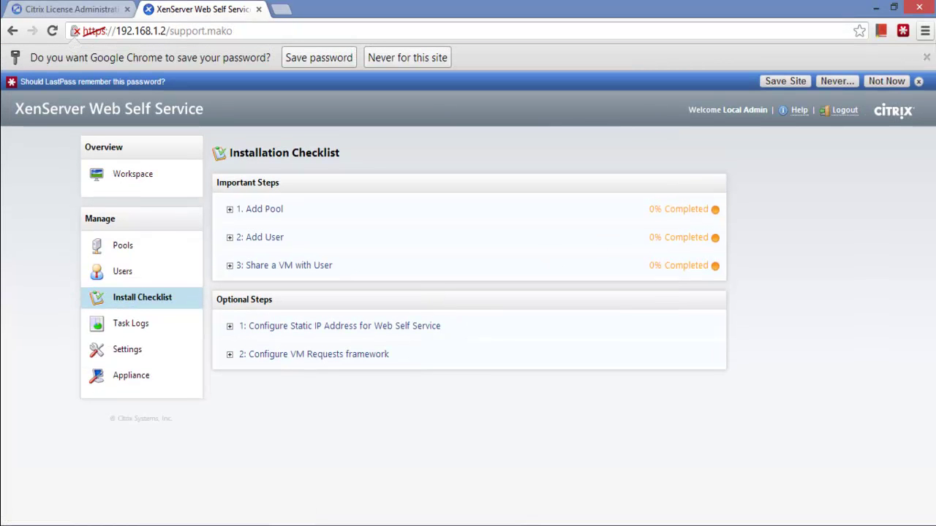
pyautogui.click(922, 60)
pyautogui.click(920, 57)
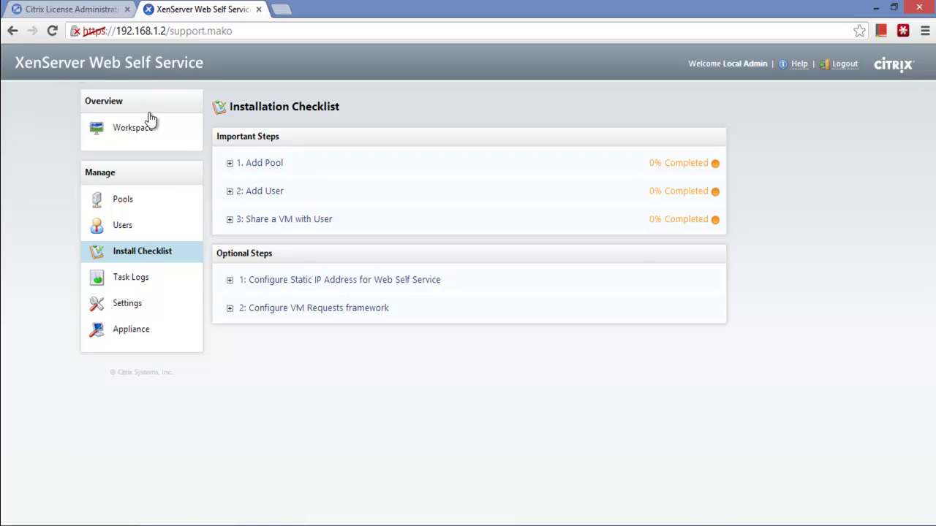
# Browse the Pools and Users pages and open the admin user's actions dropdown
pyautogui.click(123, 202)
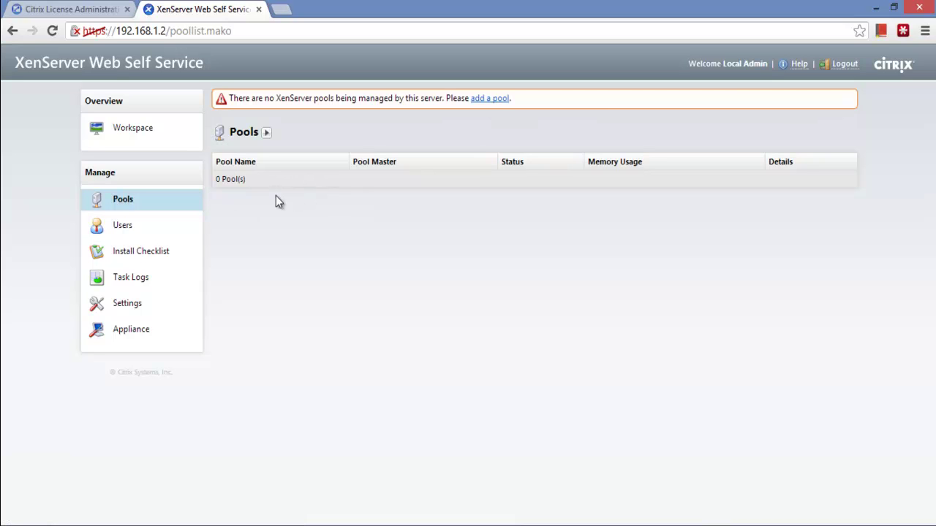
pyautogui.click(152, 230)
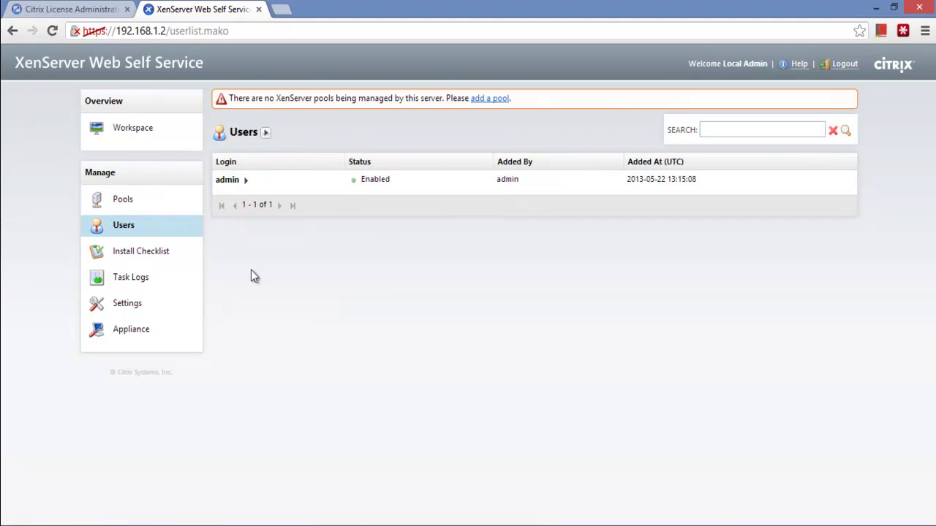
pyautogui.click(247, 180)
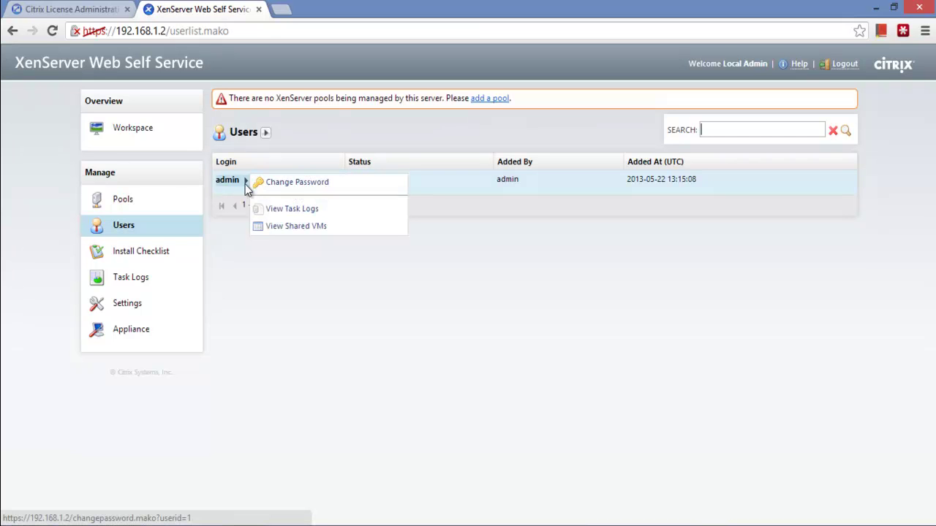
pyautogui.click(238, 196)
pyautogui.click(235, 182)
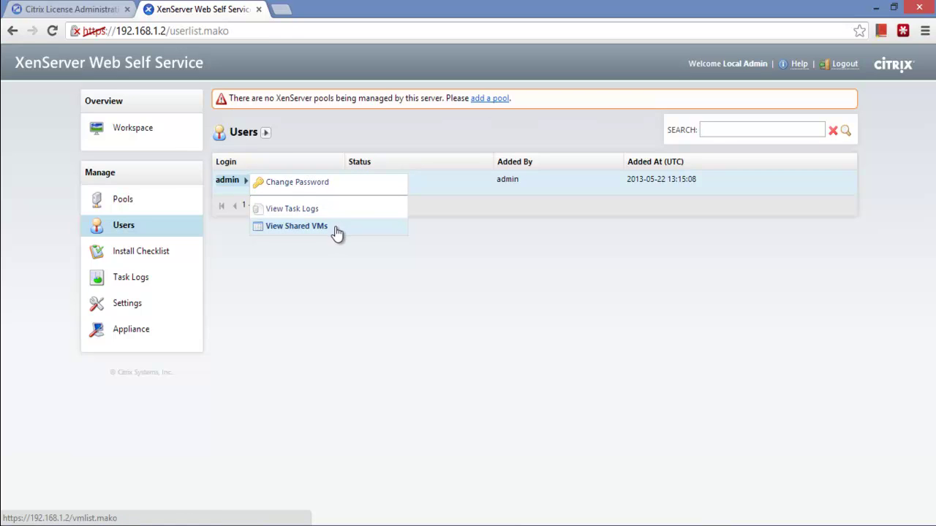
# Expand '1. Add Pool' on the Install Checklist, then return to the Pools page
pyautogui.click(183, 262)
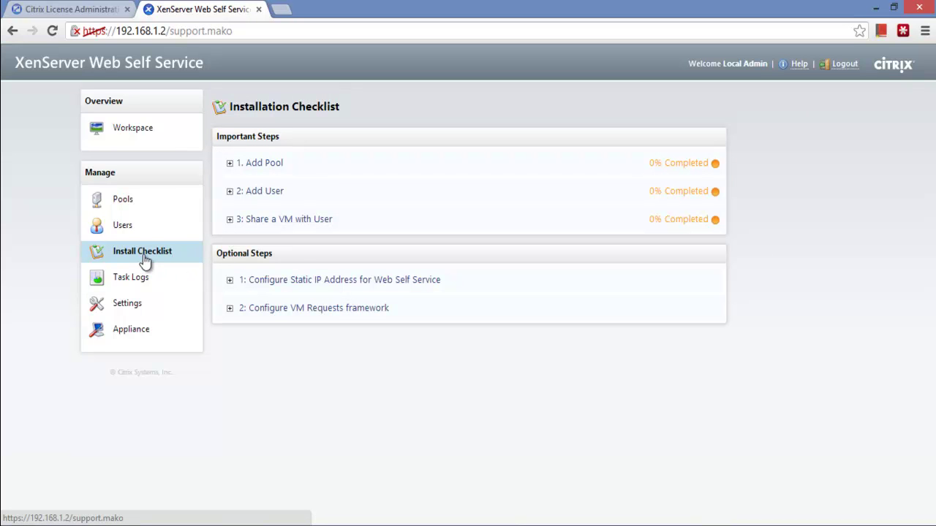
pyautogui.click(230, 164)
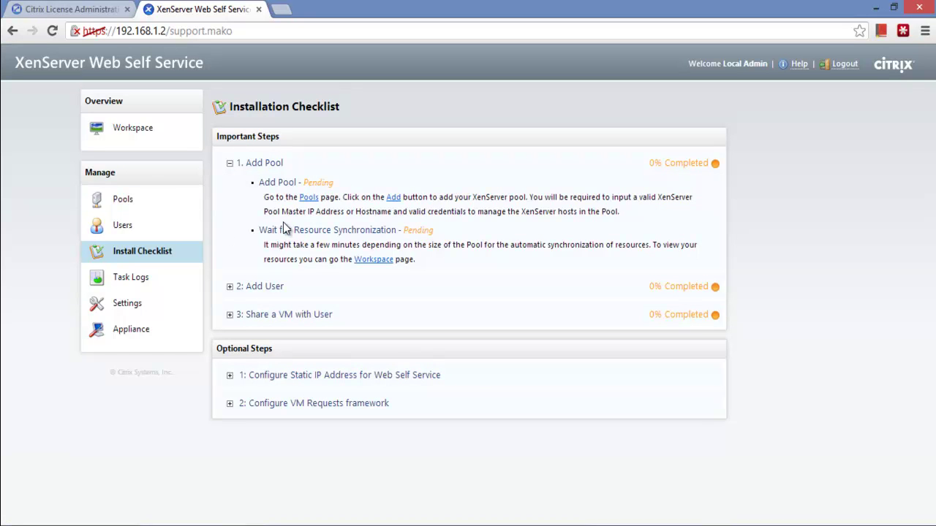
pyautogui.click(145, 200)
pyautogui.click(266, 133)
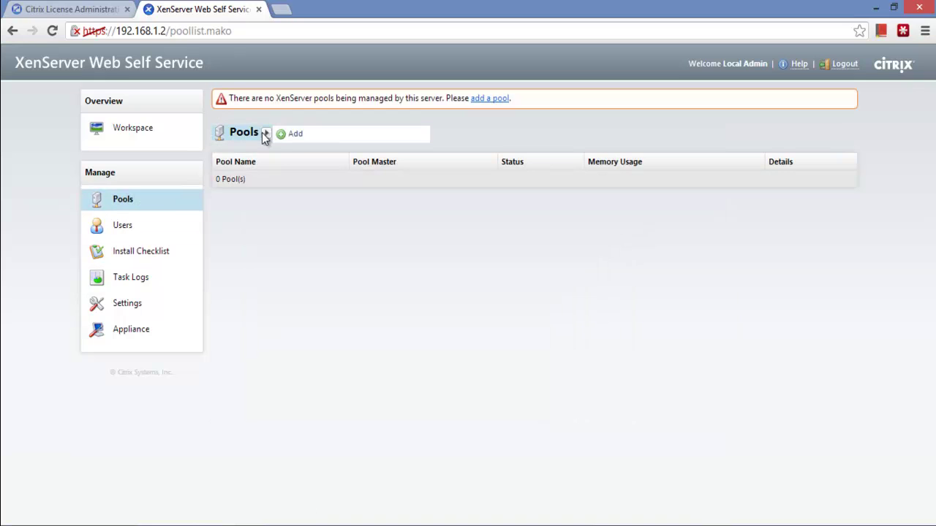
# Return via Users to the Install Checklist and use '1. Add Pool' to open the Add Pool form
pyautogui.click(132, 226)
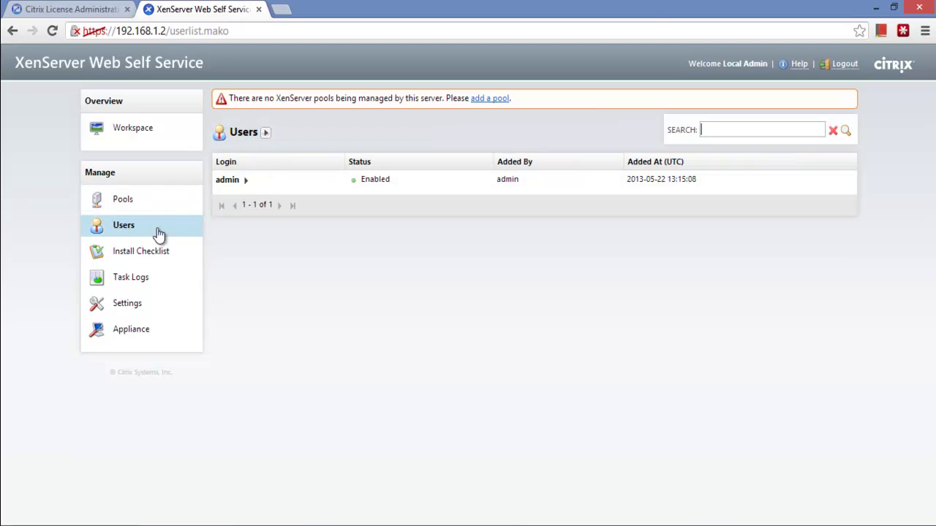
pyautogui.click(151, 257)
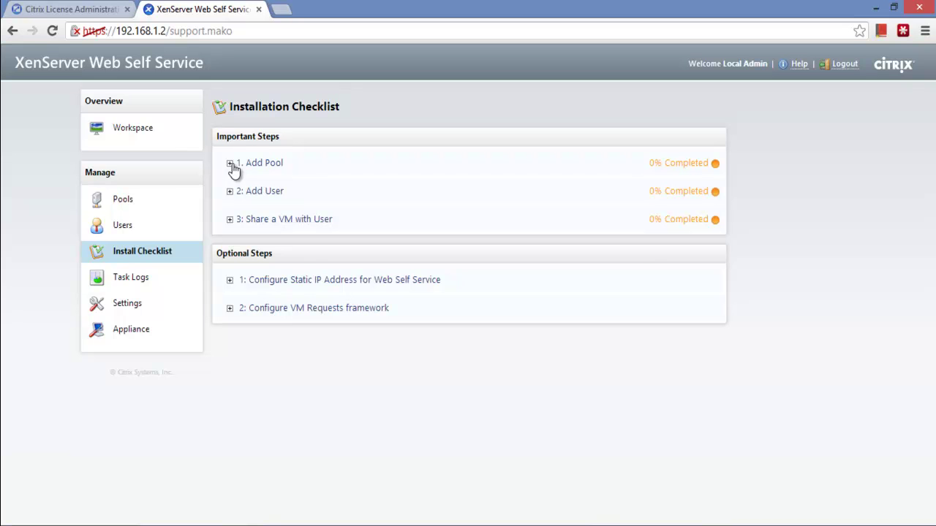
pyautogui.click(230, 164)
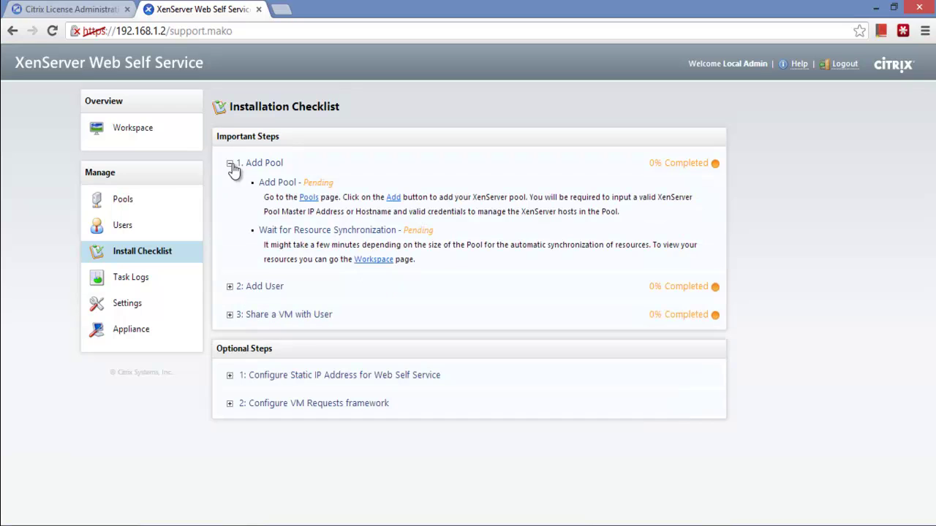
pyautogui.click(394, 199)
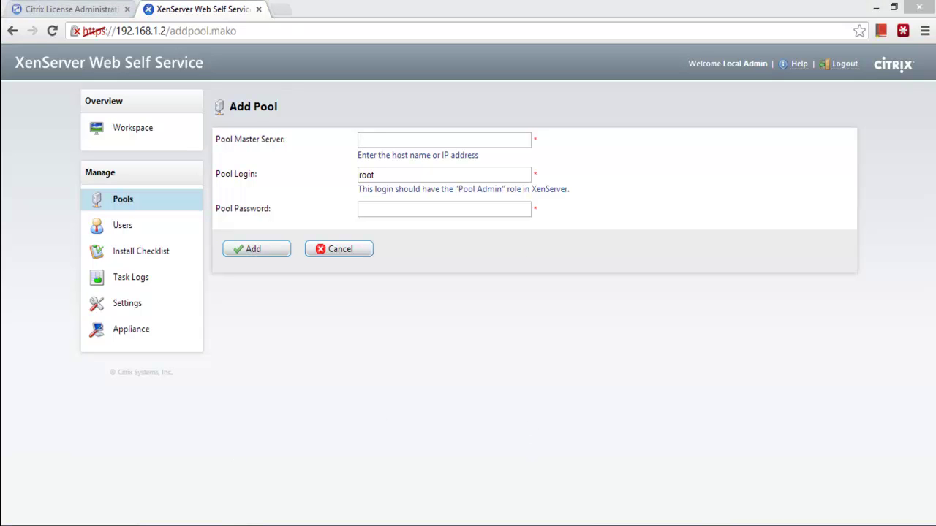
# Read xenserver's management IP 192.168.1.10 in XenCenter's General tab, then return to the Add Pool form
pyautogui.click(608, 522)
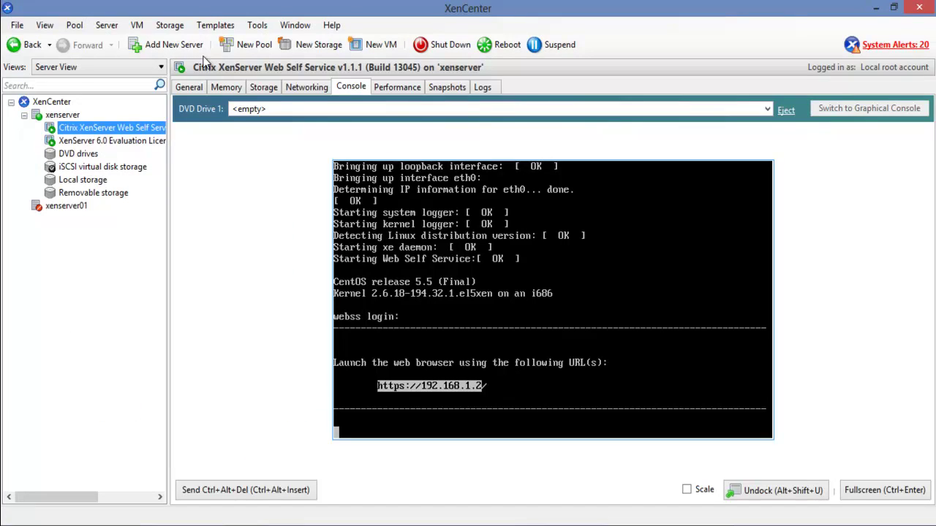
pyautogui.click(62, 115)
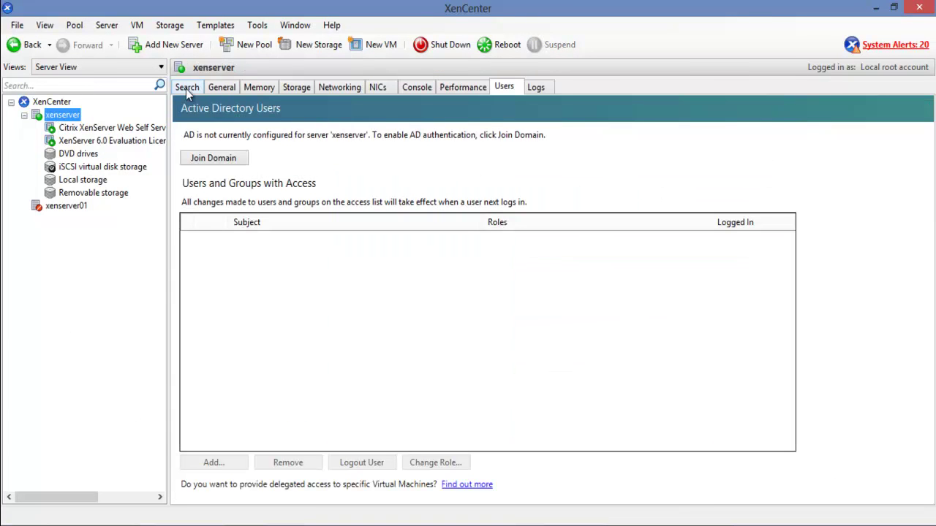
pyautogui.click(346, 88)
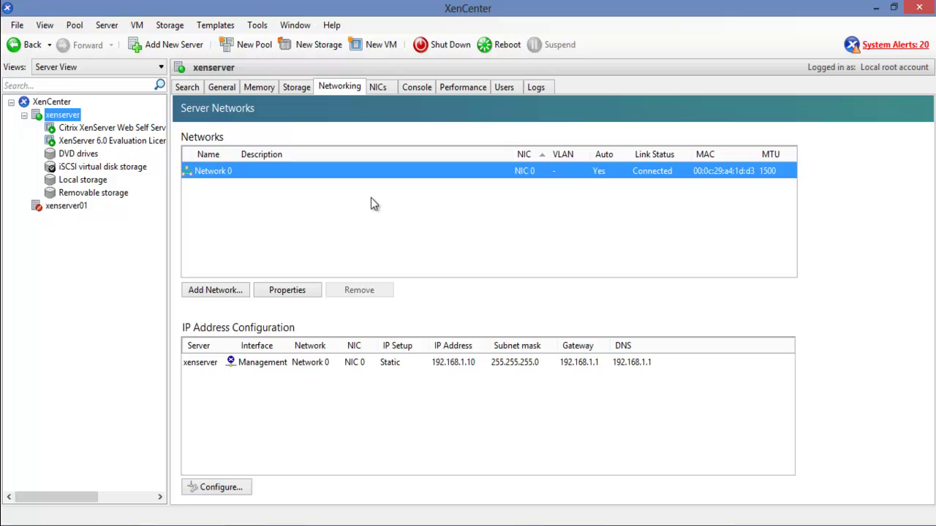
pyautogui.click(196, 88)
pyautogui.click(209, 86)
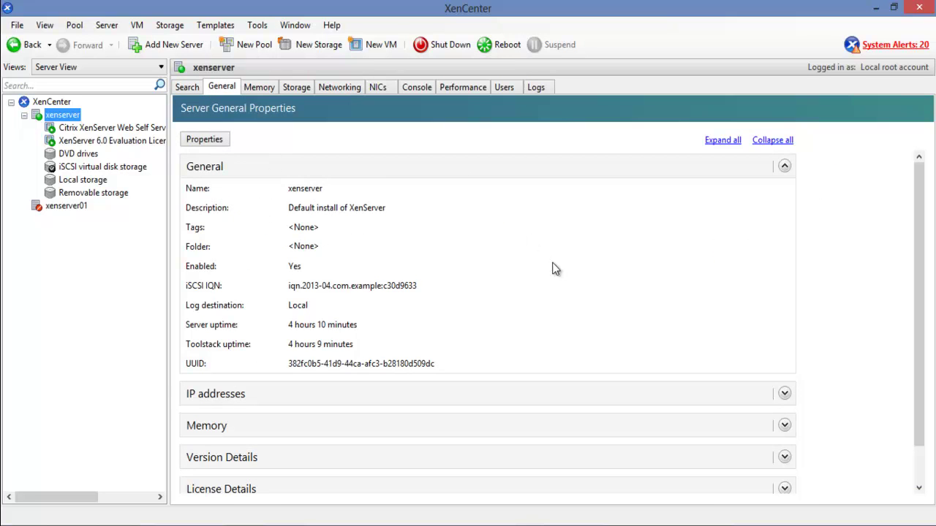
pyautogui.click(784, 395)
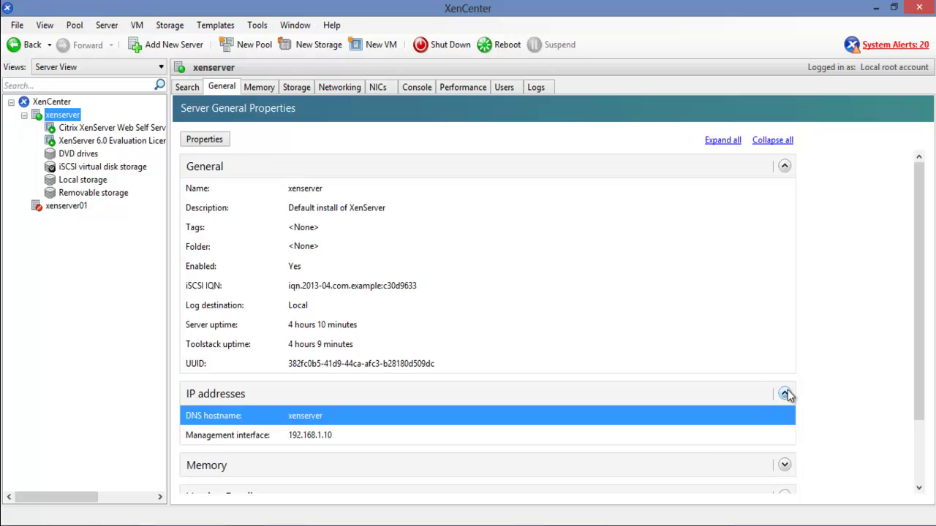
pyautogui.click(879, 8)
pyautogui.click(476, 139)
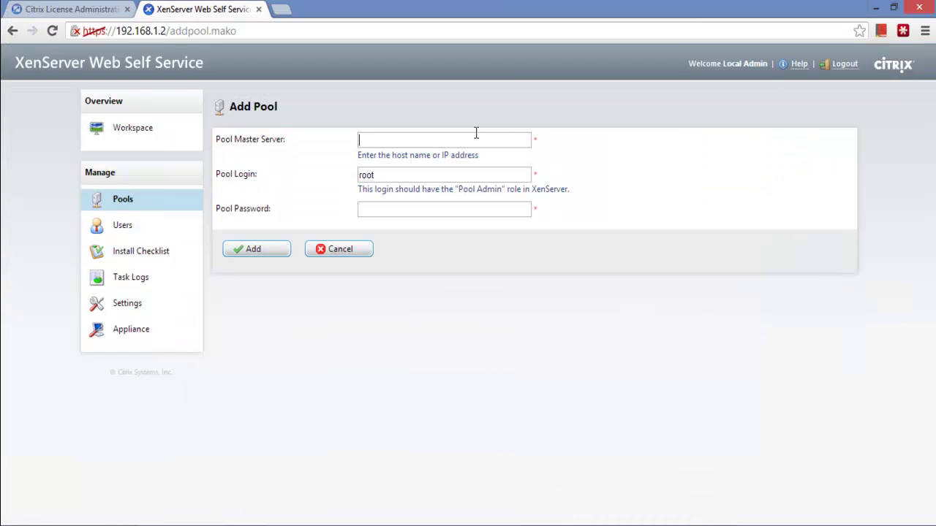
# Submit the Add Pool form with master server 192.168.1.10 and the root password
pyautogui.write('192.168.1.10')
pyautogui.click(444, 209)
pyautogui.write('password')
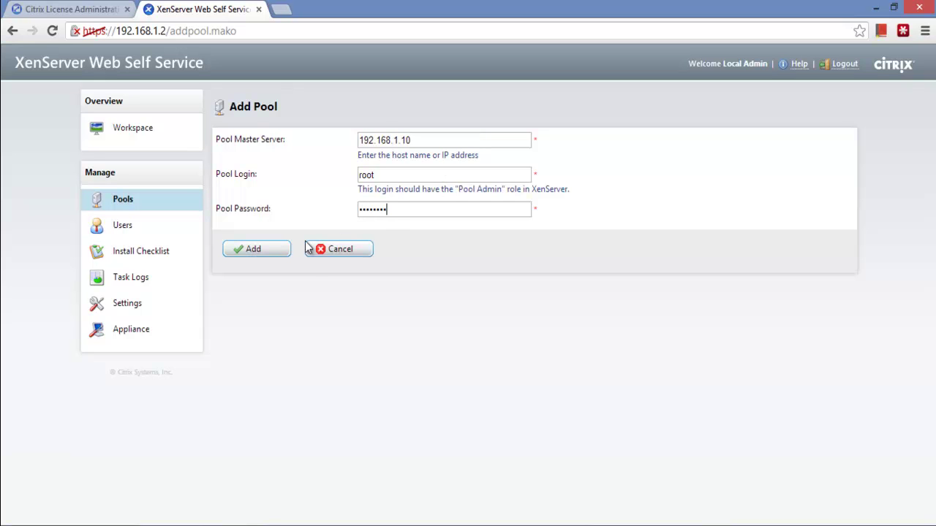
pyautogui.click(280, 249)
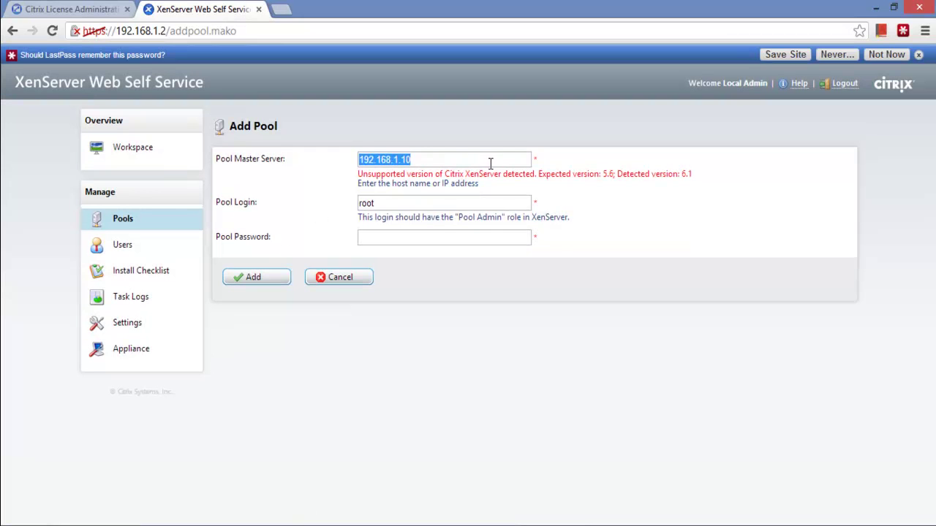
# Re-enter the password and resubmit, then return to the empty Pools page after the rejection
pyautogui.click(446, 161)
pyautogui.click(433, 176)
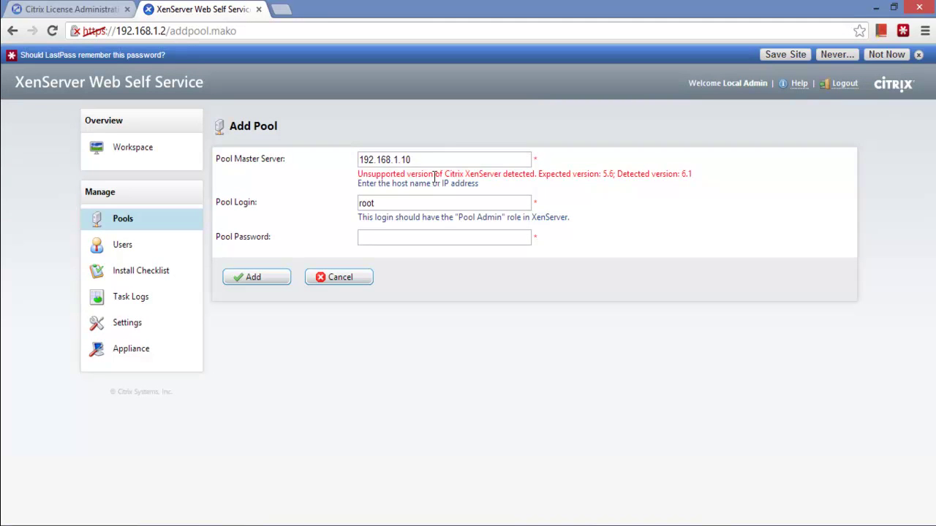
pyautogui.click(434, 238)
pyautogui.write('password')
pyautogui.click(270, 277)
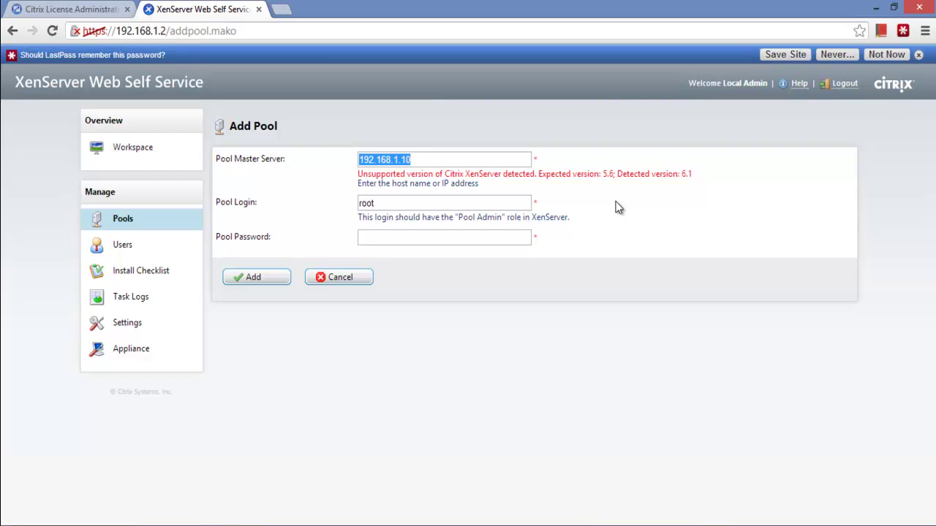
pyautogui.click(145, 251)
pyautogui.click(130, 231)
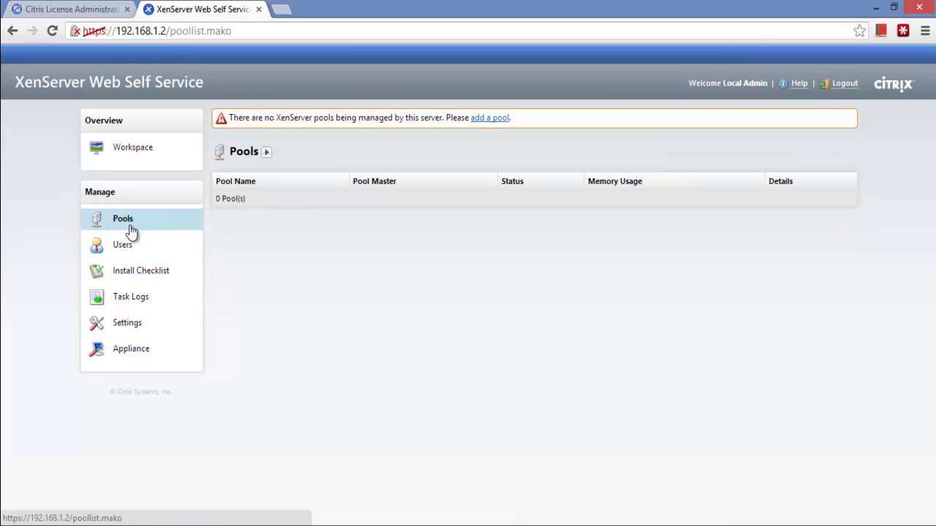
# Open the Add User form from the checklist, dismiss the password prompt, then view Task Logs and Settings
pyautogui.click(127, 289)
pyautogui.click(230, 212)
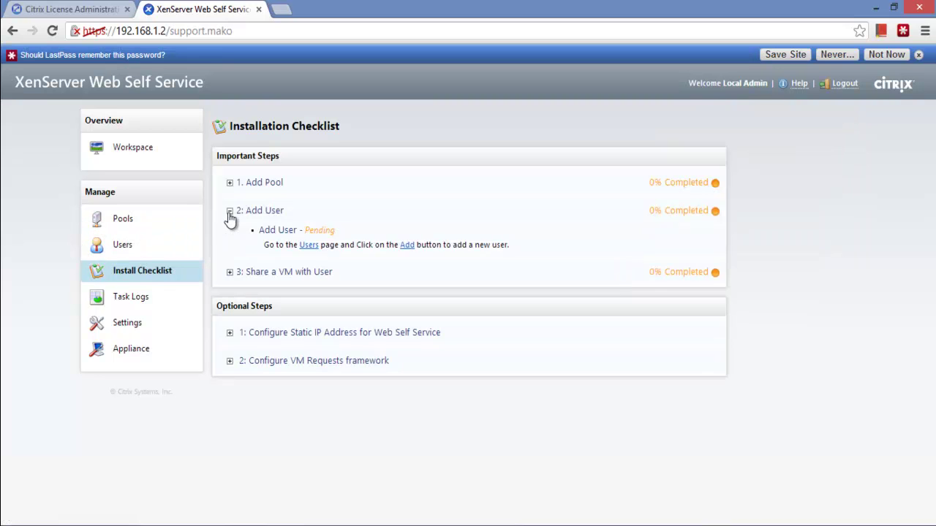
pyautogui.click(408, 246)
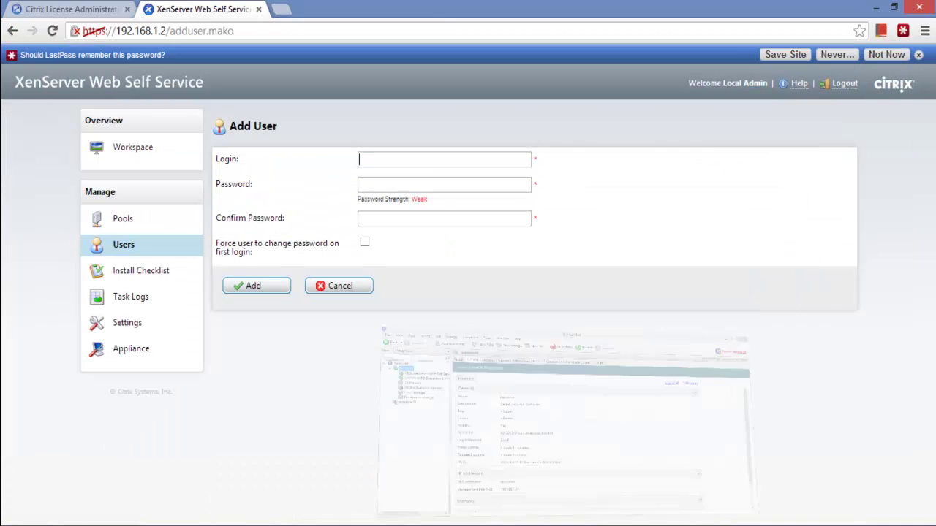
pyautogui.click(918, 54)
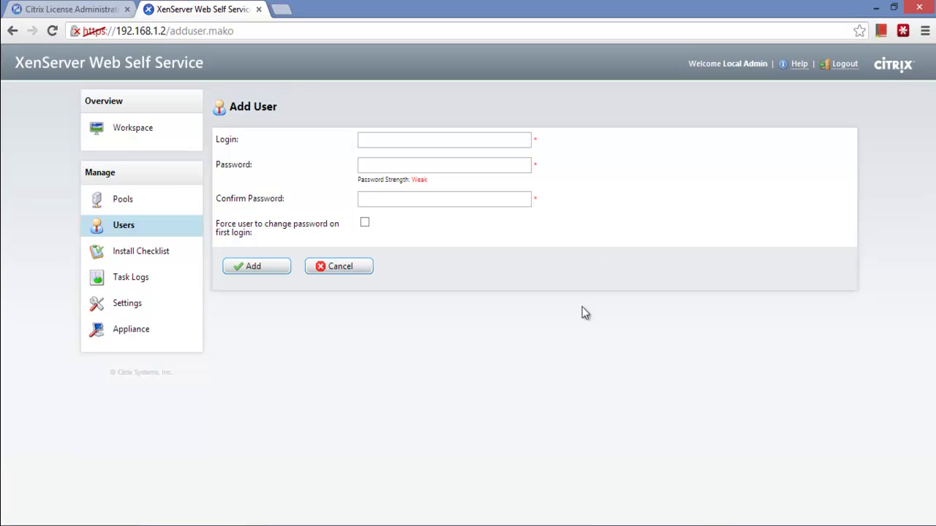
pyautogui.click(130, 285)
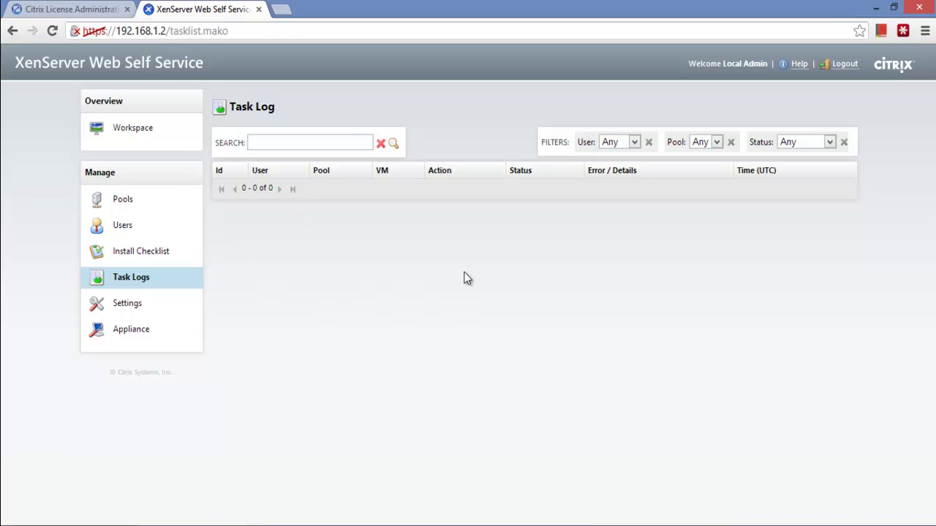
pyautogui.click(143, 310)
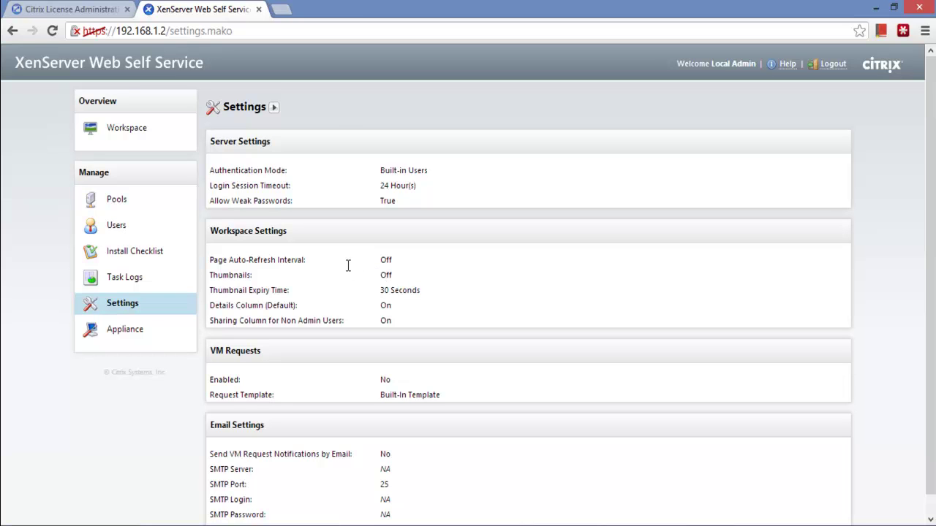
# Open the appliance management settings and review the listening interface without changing it
pyautogui.click(272, 107)
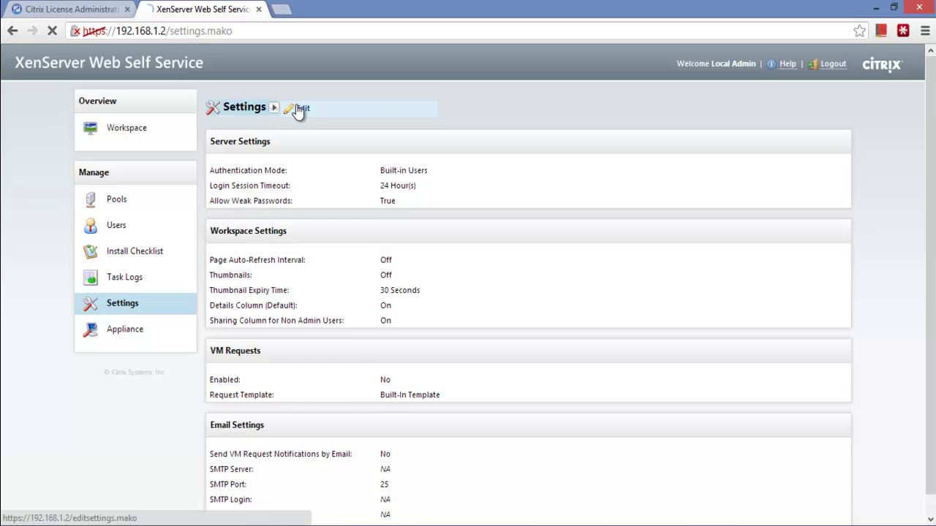
pyautogui.click(300, 109)
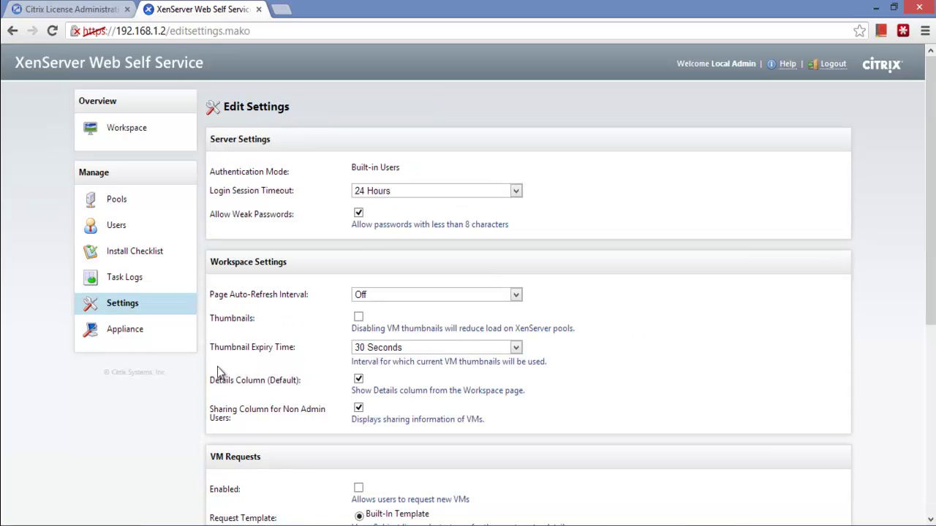
pyautogui.click(115, 332)
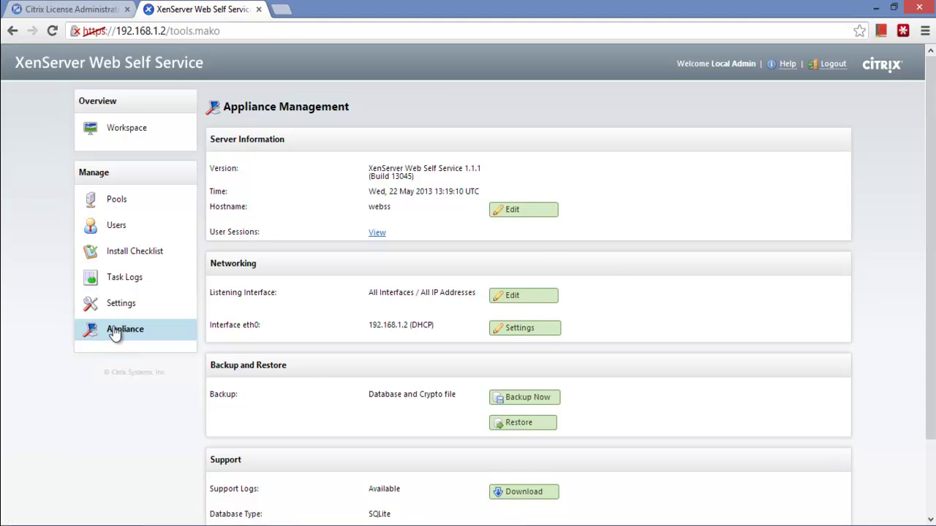
pyautogui.click(519, 296)
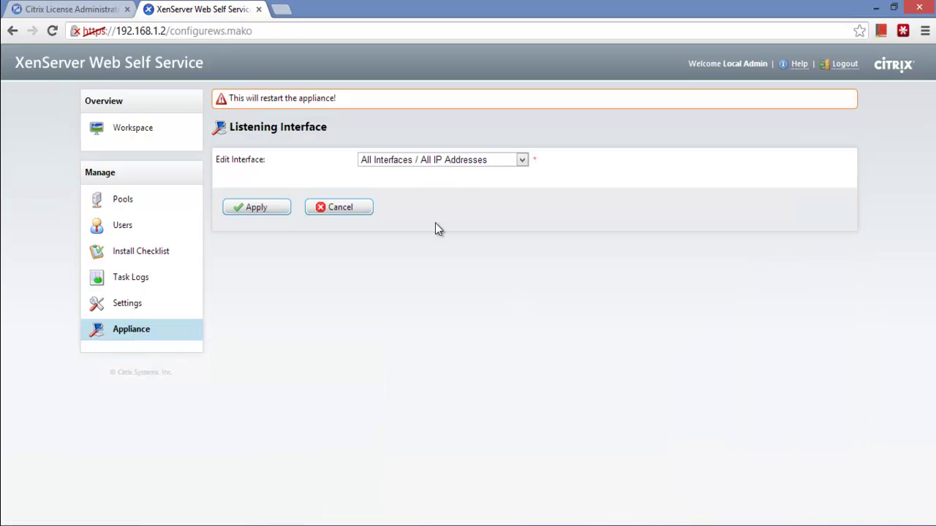
pyautogui.click(391, 161)
pyautogui.click(390, 160)
pyautogui.click(389, 159)
pyautogui.click(389, 160)
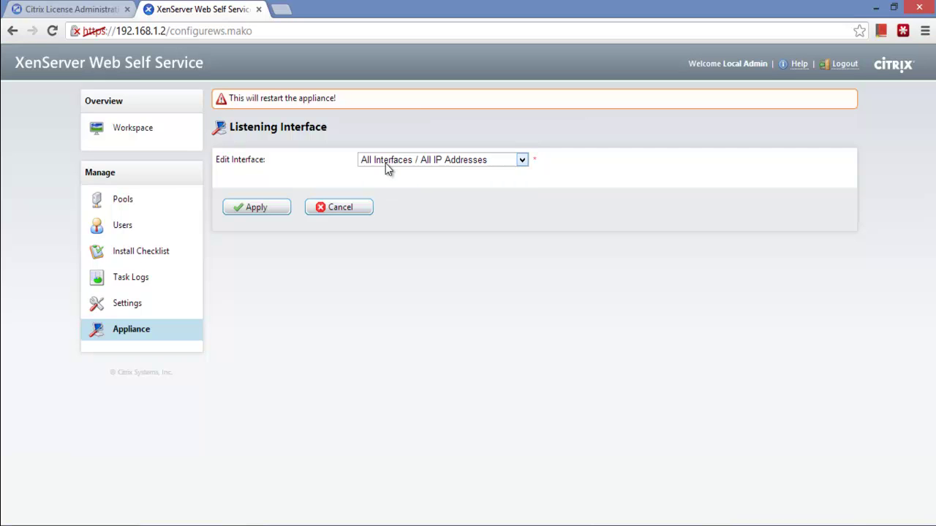
pyautogui.click(335, 207)
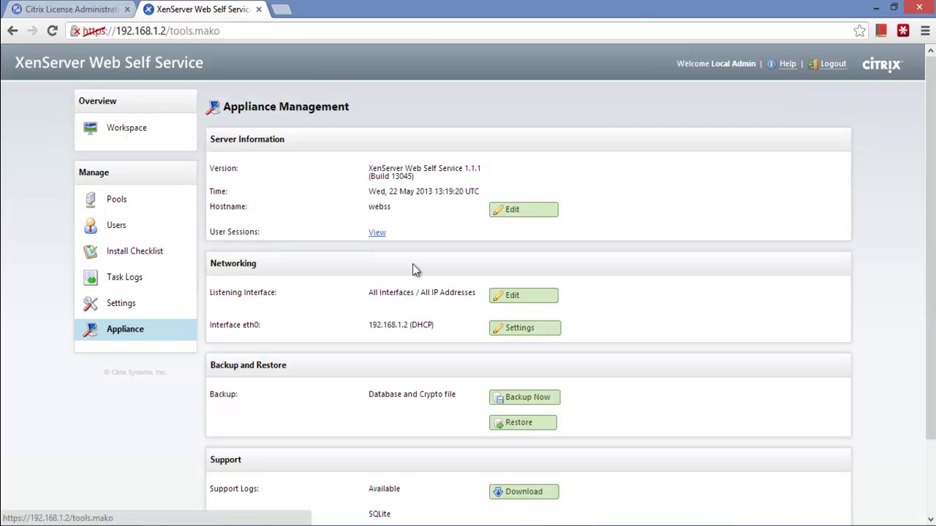
# Switch eth0 from DHCP to a static IP, keeping 192.168.1.2 with mask 255.0.0.0
pyautogui.click(521, 330)
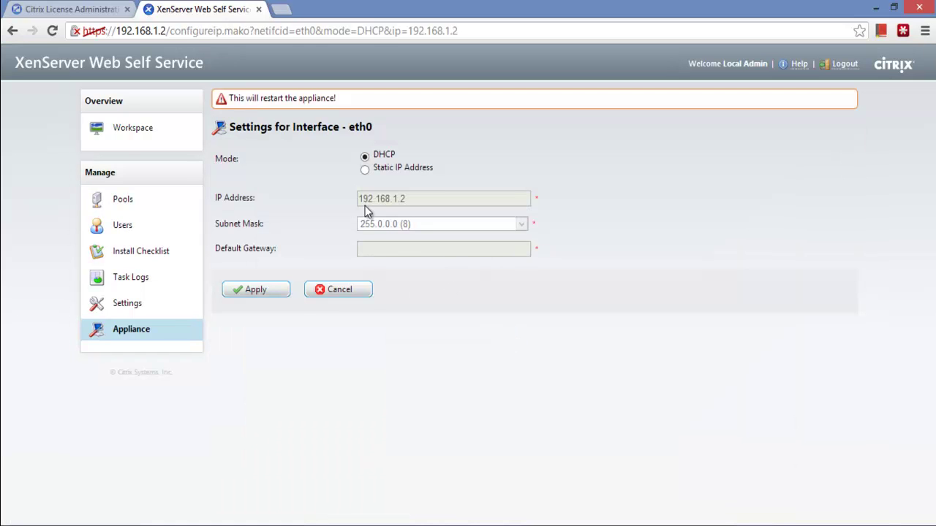
pyautogui.click(365, 170)
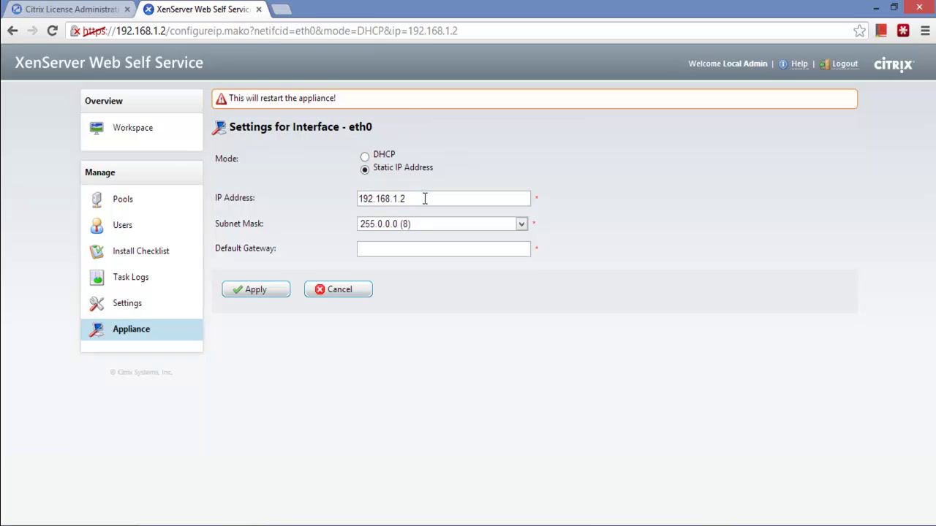
pyautogui.click(425, 199)
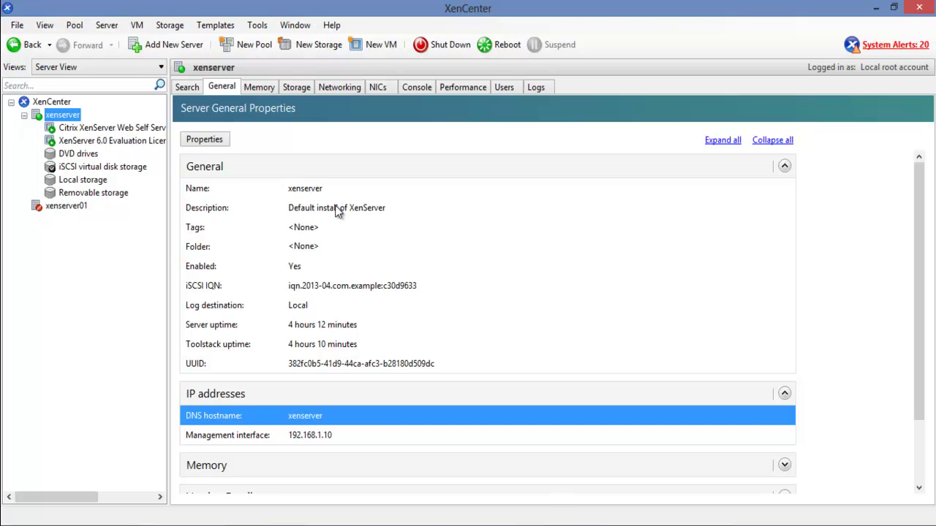
# Start a new Server Status Report from the Tools menu, with xenserver selected
pyautogui.click(258, 28)
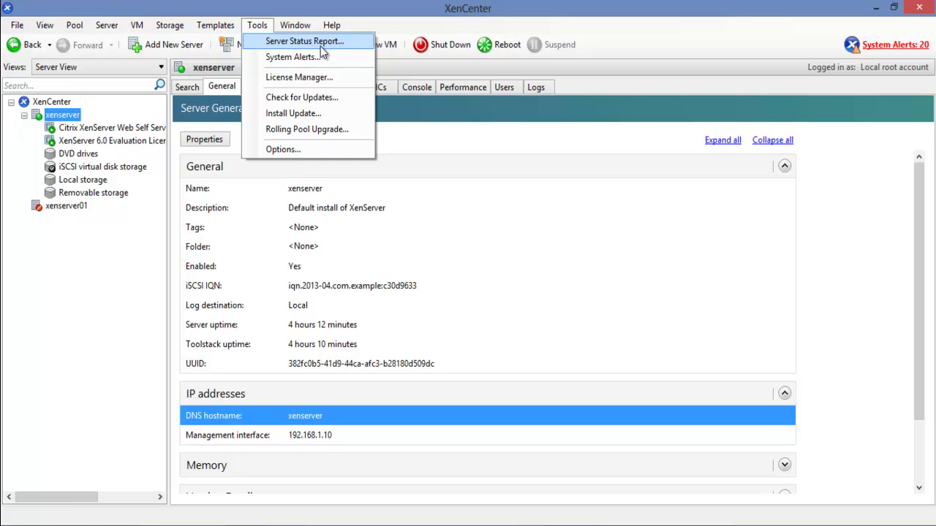
pyautogui.click(320, 46)
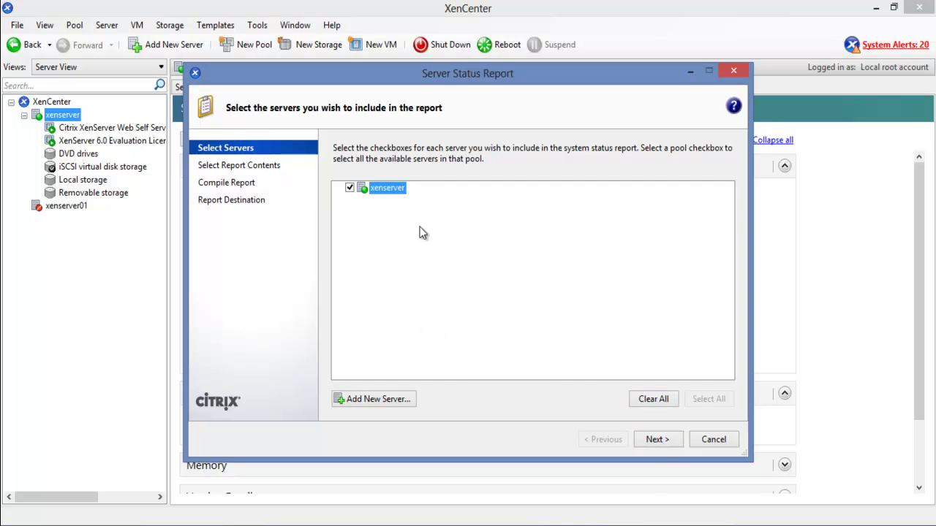
# Limit the report to Changed files, Crash dump files, Device model, Network status and First-boot scripts
pyautogui.click(646, 440)
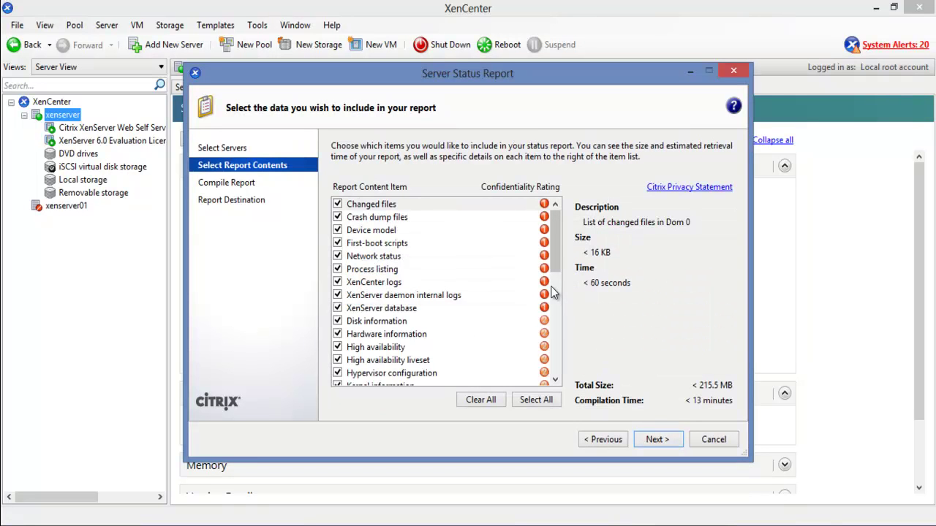
pyautogui.moveTo(555, 243)
pyautogui.mouseDown()
pyautogui.moveTo(556, 339)
pyautogui.moveTo(550, 235)
pyautogui.mouseUp()
pyautogui.click(482, 400)
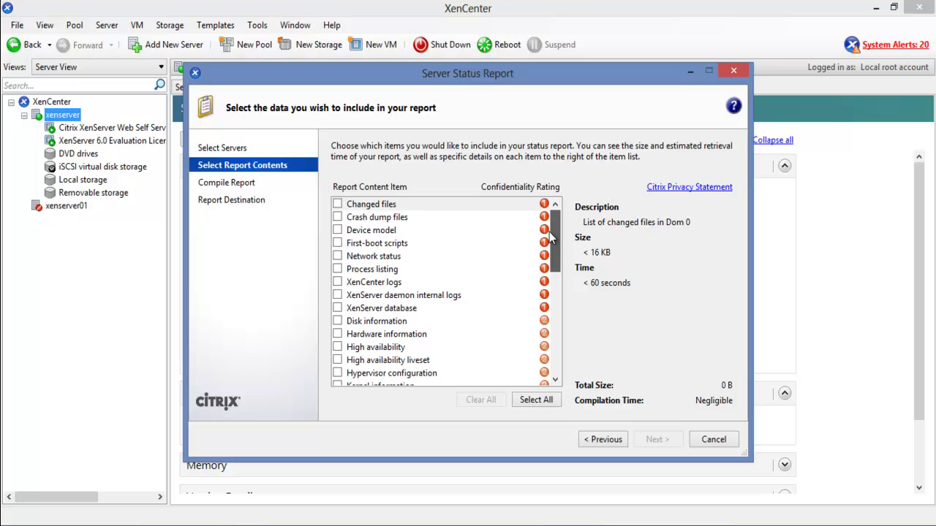
pyautogui.click(337, 204)
pyautogui.click(337, 217)
pyautogui.click(337, 230)
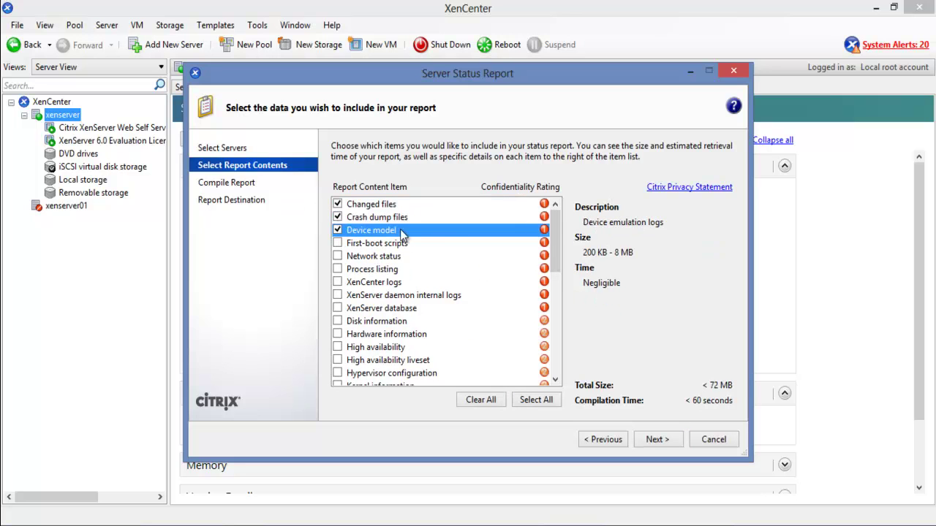
pyautogui.click(338, 256)
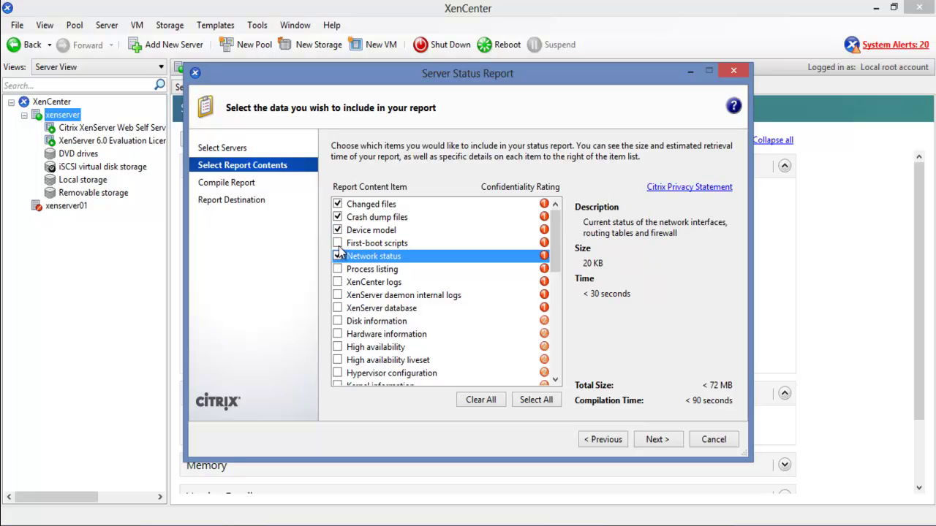
pyautogui.click(337, 242)
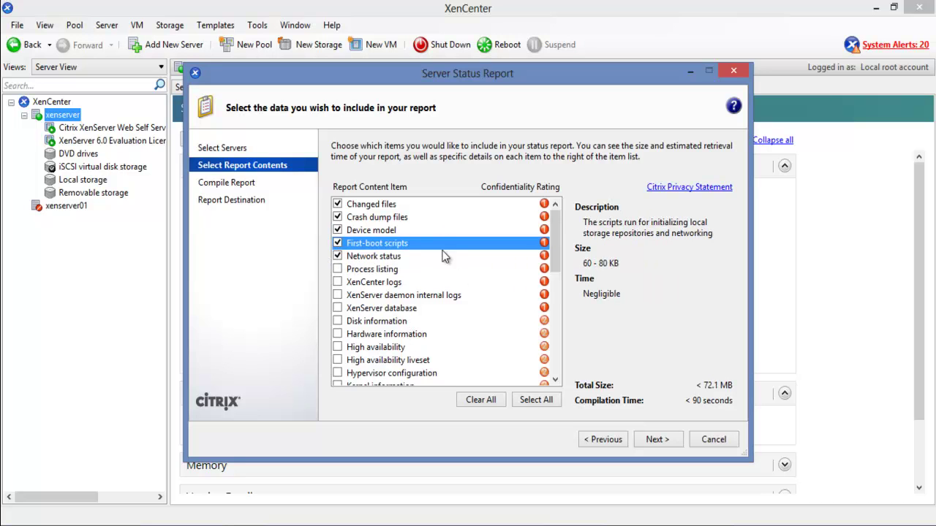
pyautogui.click(656, 440)
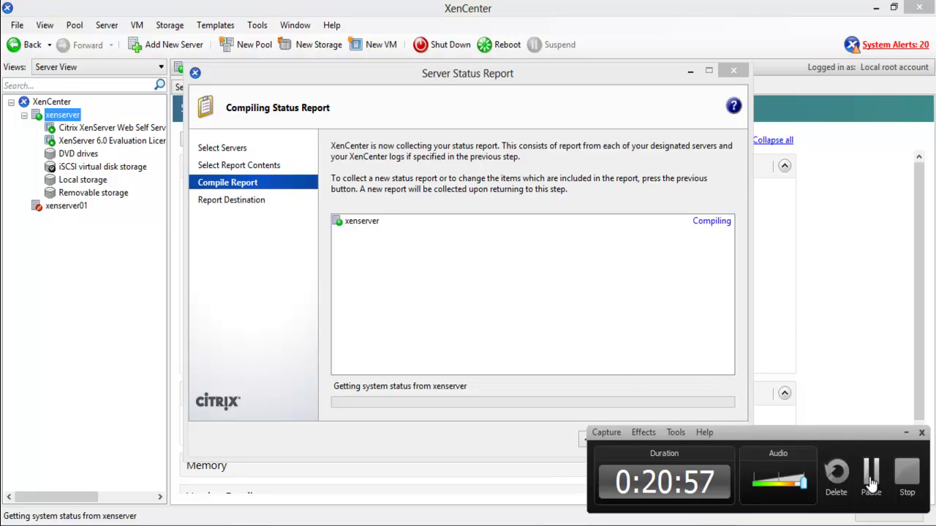
pyautogui.click(872, 472)
pyautogui.click(872, 472)
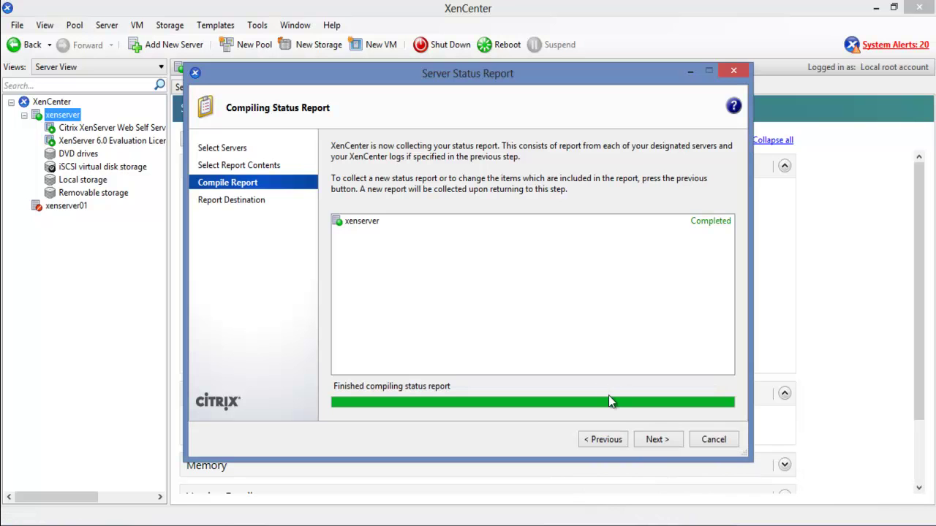
pyautogui.click(657, 441)
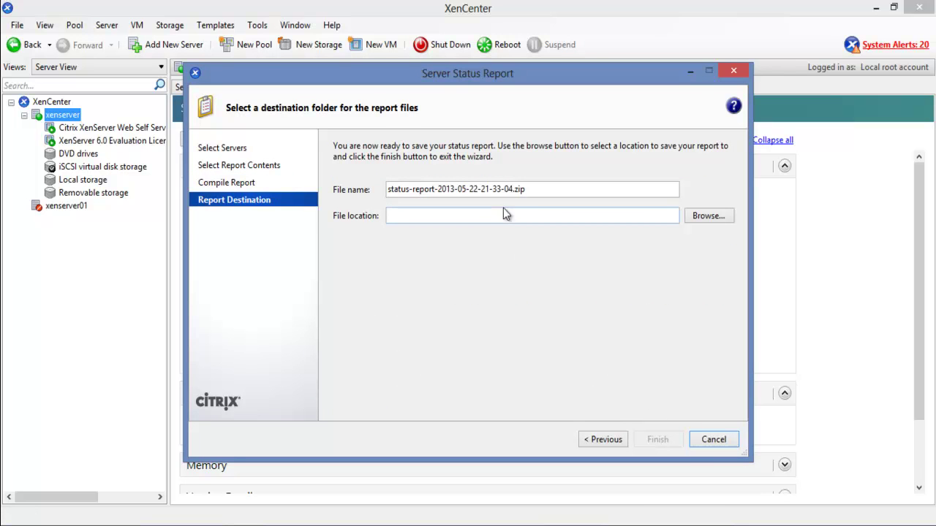
pyautogui.click(706, 215)
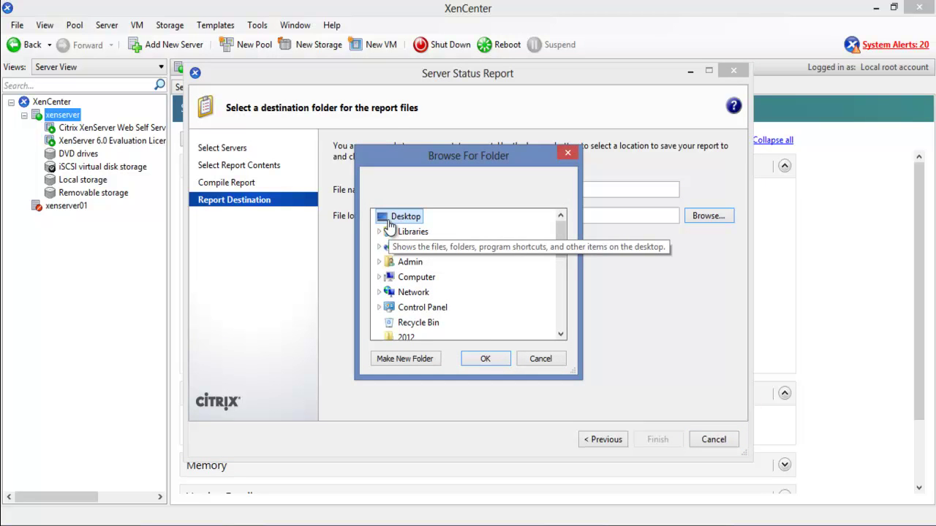
pyautogui.click(485, 358)
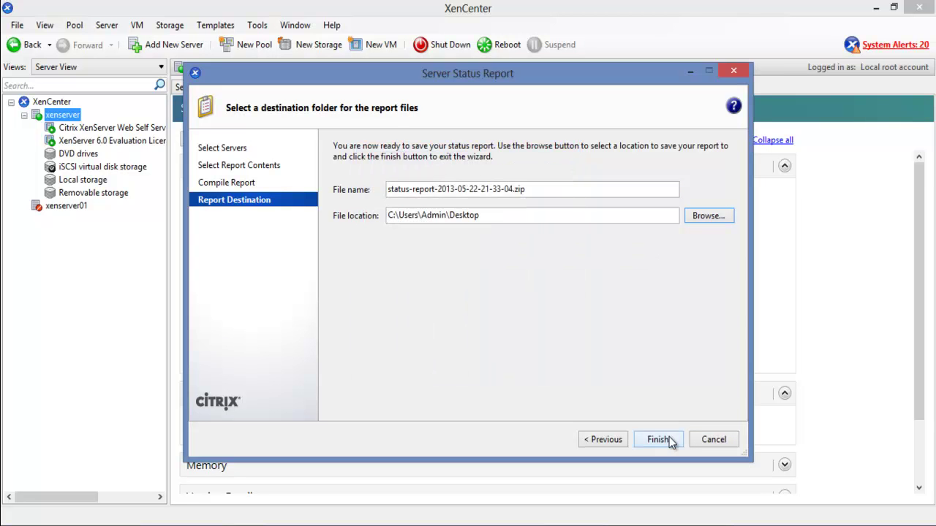
pyautogui.click(669, 436)
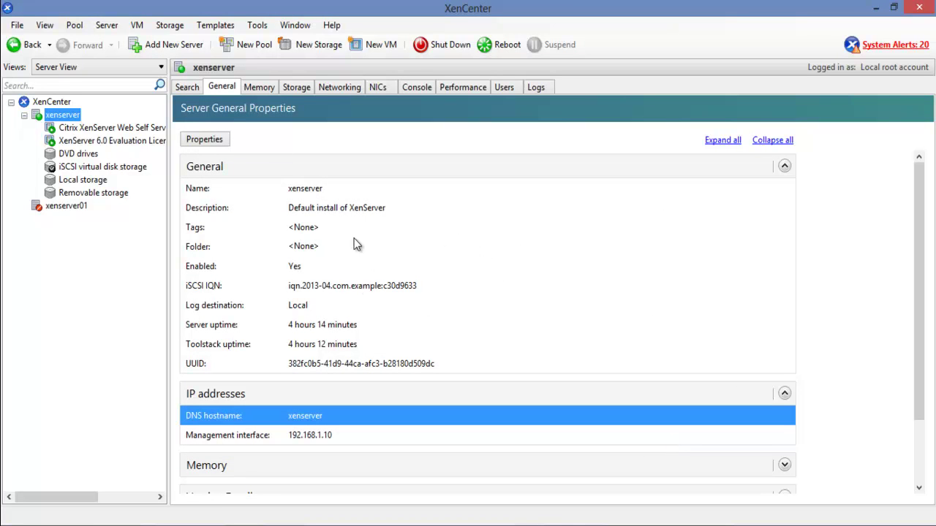
# Open System Alerts from the Tools menu and review the server filter choices
pyautogui.click(255, 27)
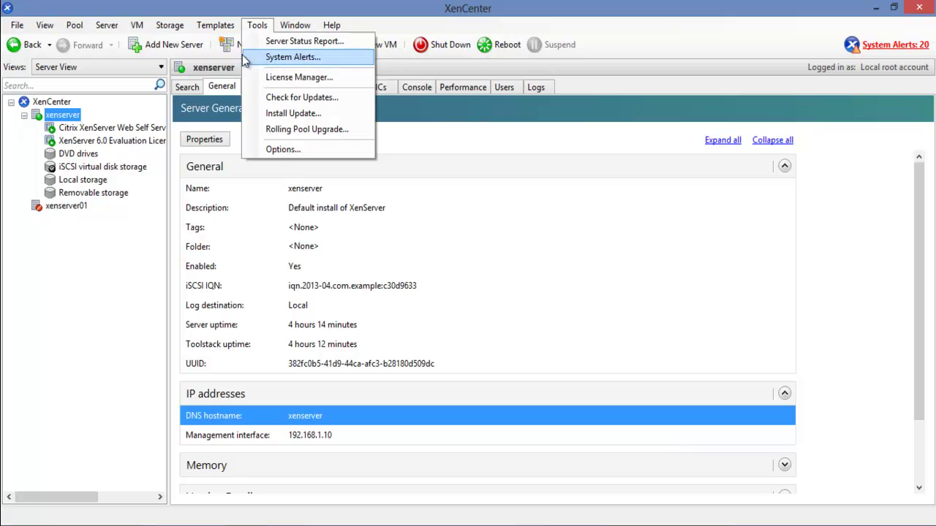
pyautogui.click(333, 57)
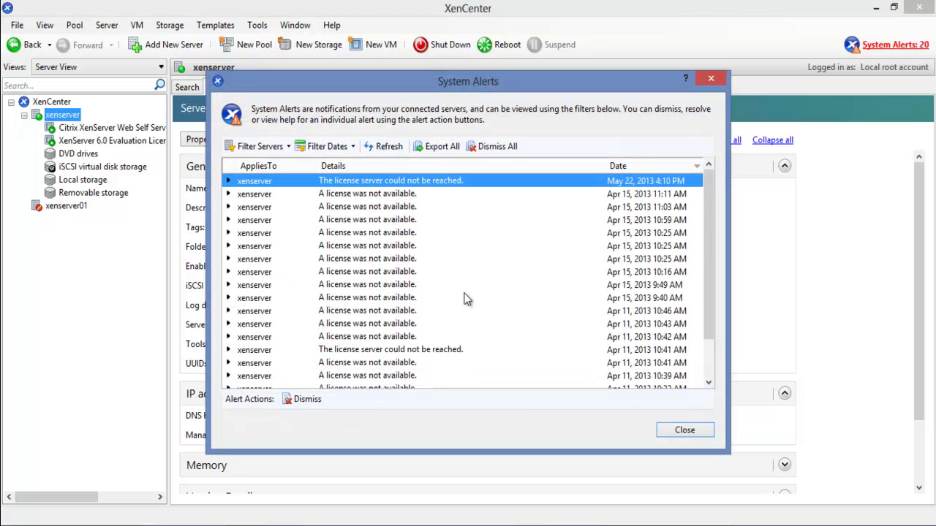
pyautogui.moveTo(707, 229)
pyautogui.mouseDown()
pyautogui.moveTo(714, 288)
pyautogui.moveTo(707, 241)
pyautogui.mouseUp()
pyautogui.click(282, 149)
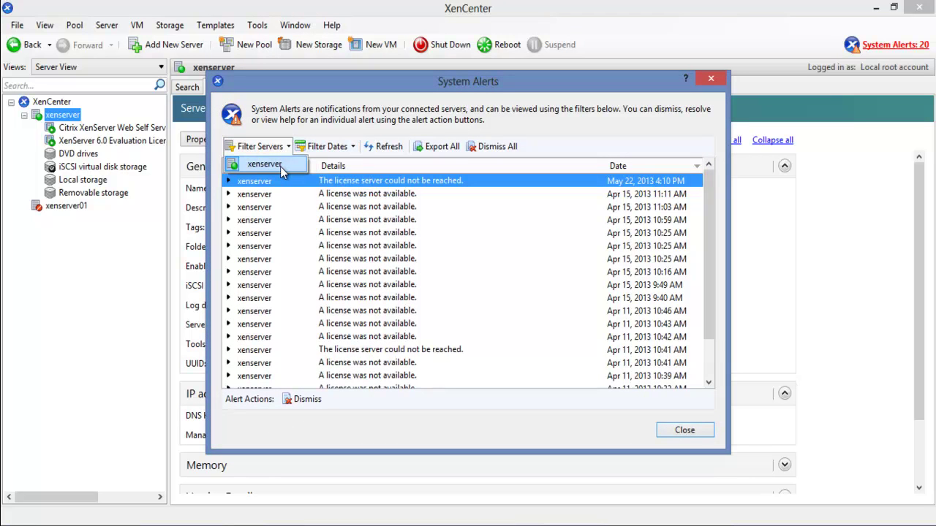
pyautogui.click(282, 166)
# Filter the alerts by date, trying Last 24 Hours, Last 3 Days and Last 30 Days
pyautogui.click(350, 150)
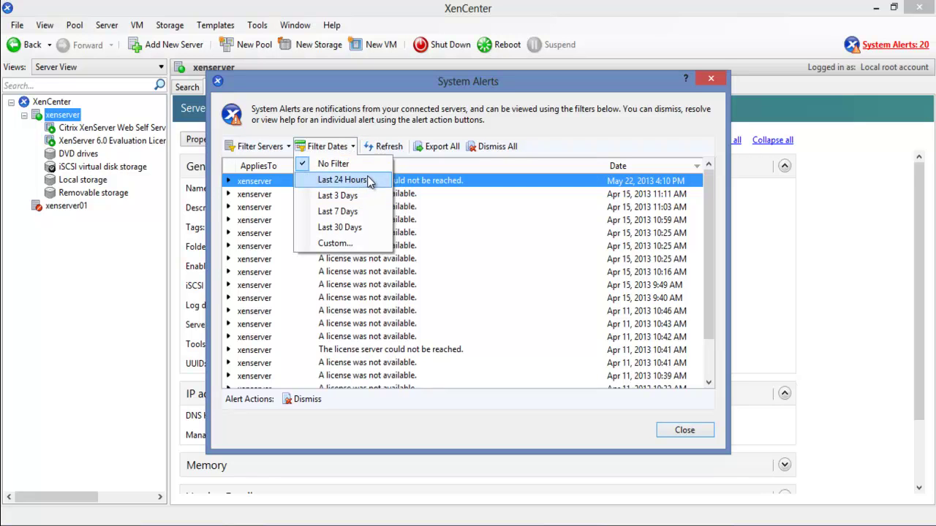
pyautogui.click(357, 181)
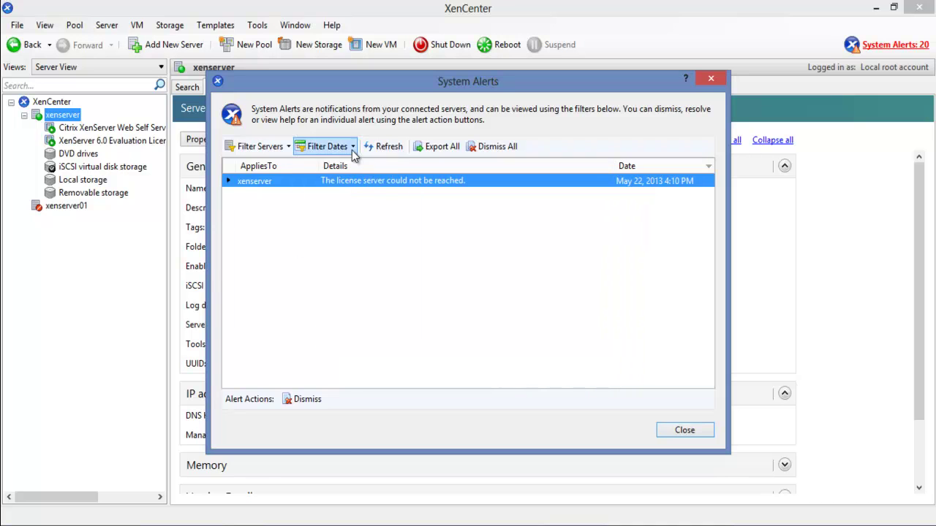
pyautogui.click(352, 150)
pyautogui.click(362, 196)
pyautogui.click(350, 151)
pyautogui.click(359, 225)
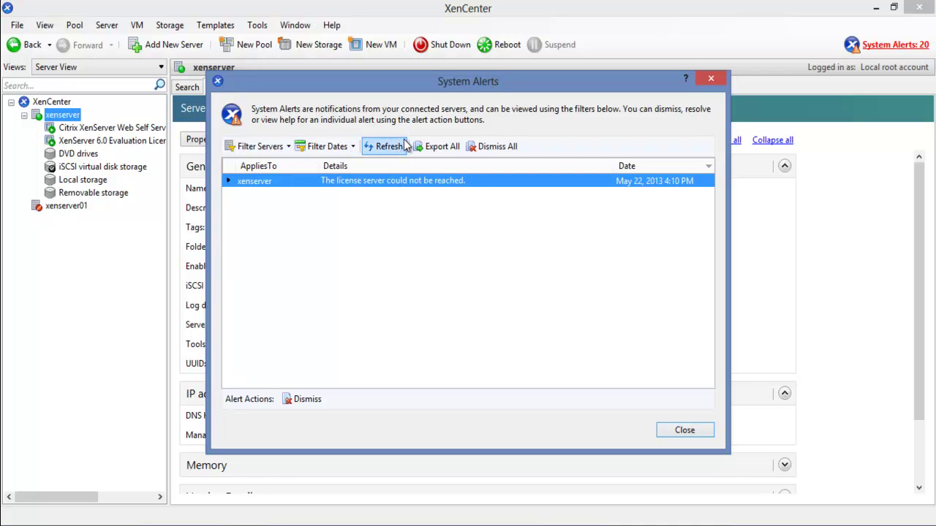
# Export all alerts as a CSV file named My_report_xs on the Desktop
pyautogui.click(435, 147)
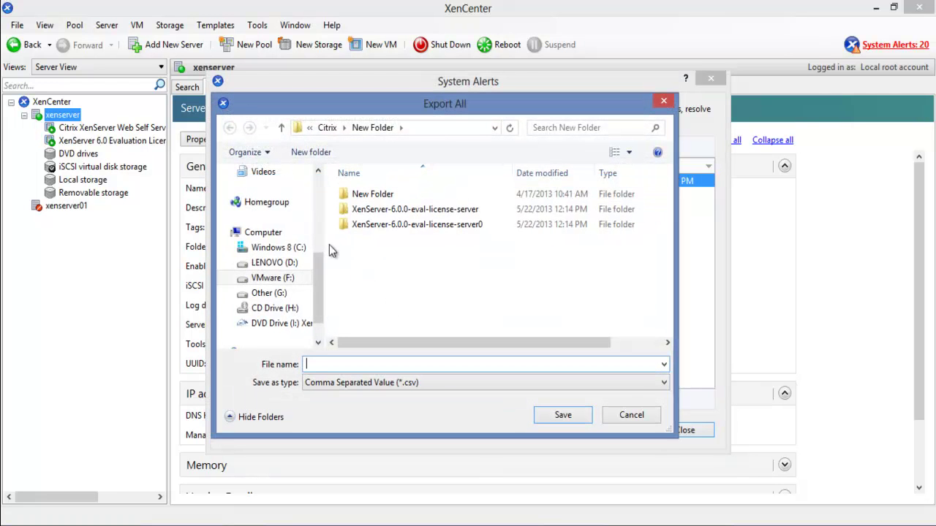
pyautogui.click(317, 203)
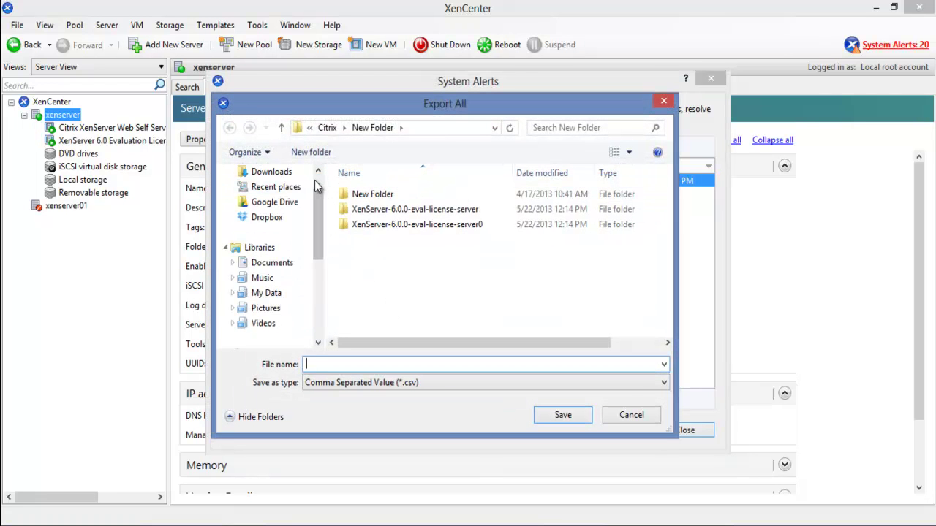
pyautogui.scroll(2, 316, 182)
pyautogui.click(285, 194)
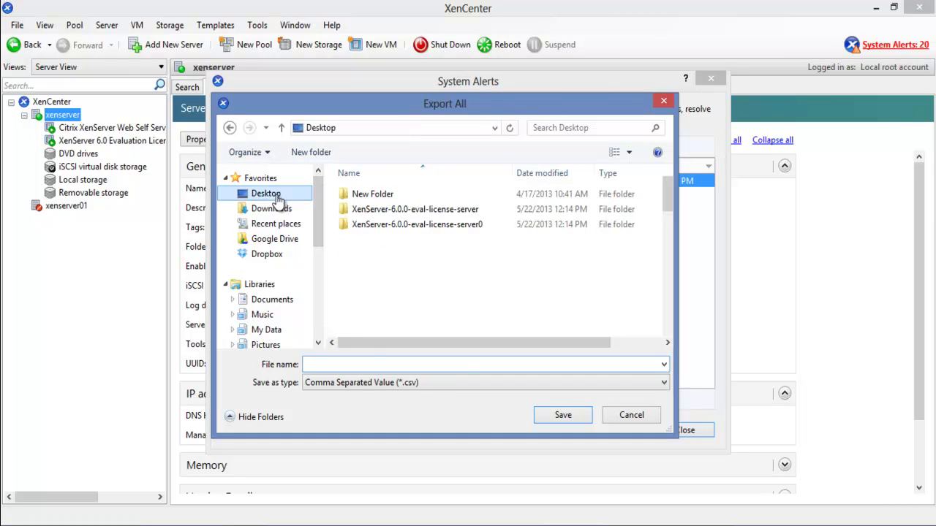
pyautogui.click(411, 364)
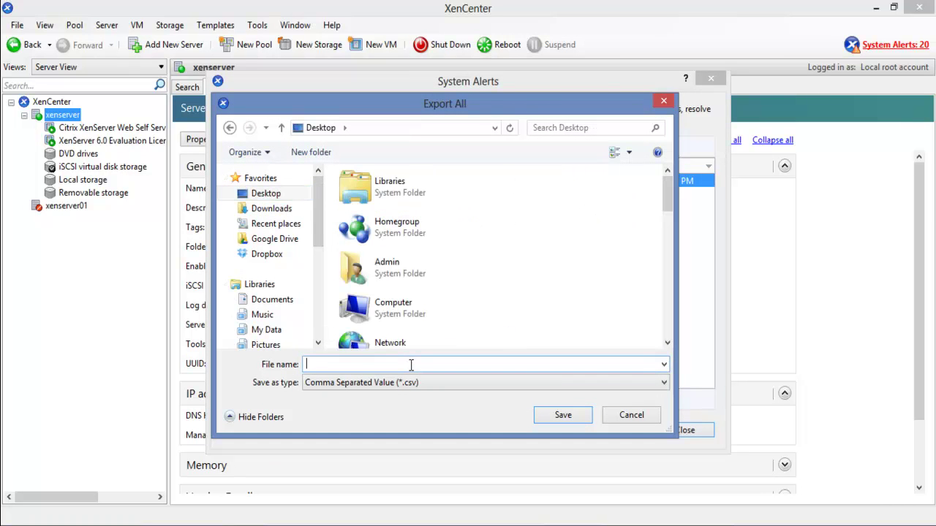
pyautogui.write('My')
pyautogui.press('BackSpace')
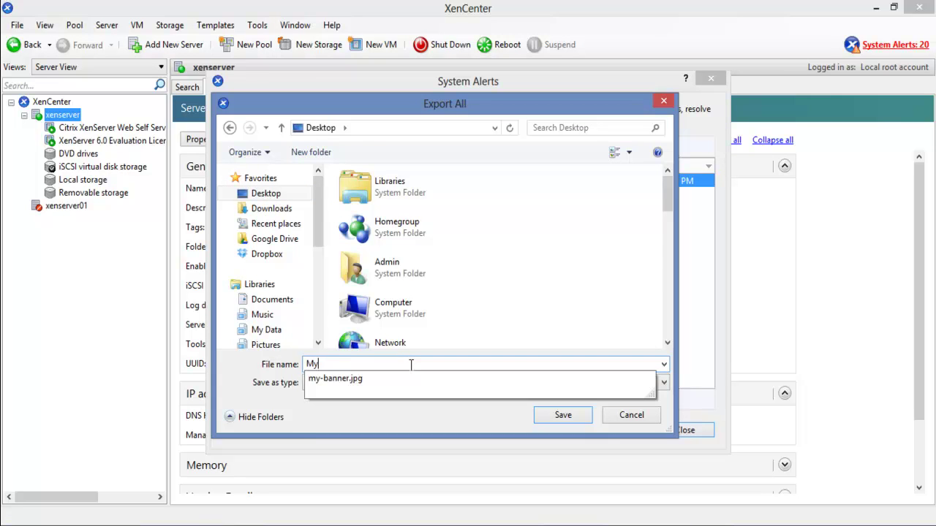
pyautogui.write('_rep')
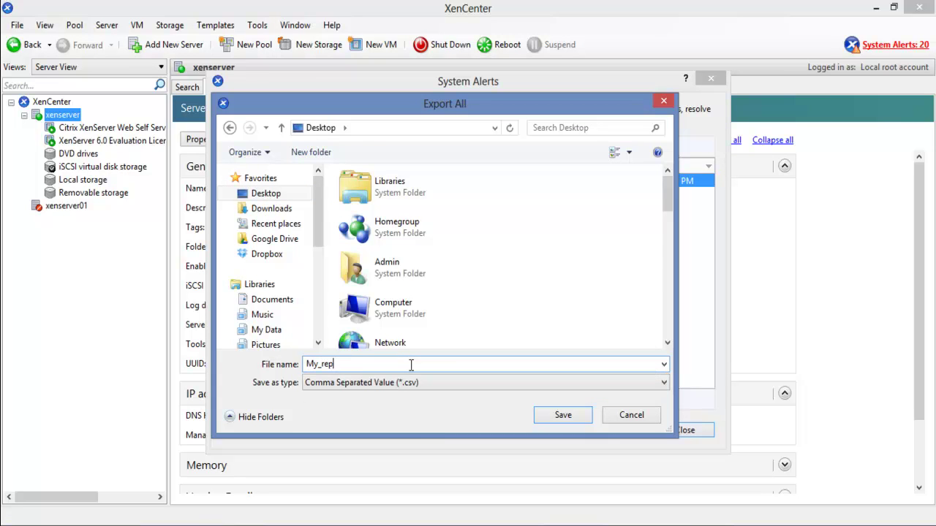
pyautogui.write('ort_')
pyautogui.write('xs')
pyautogui.click(577, 422)
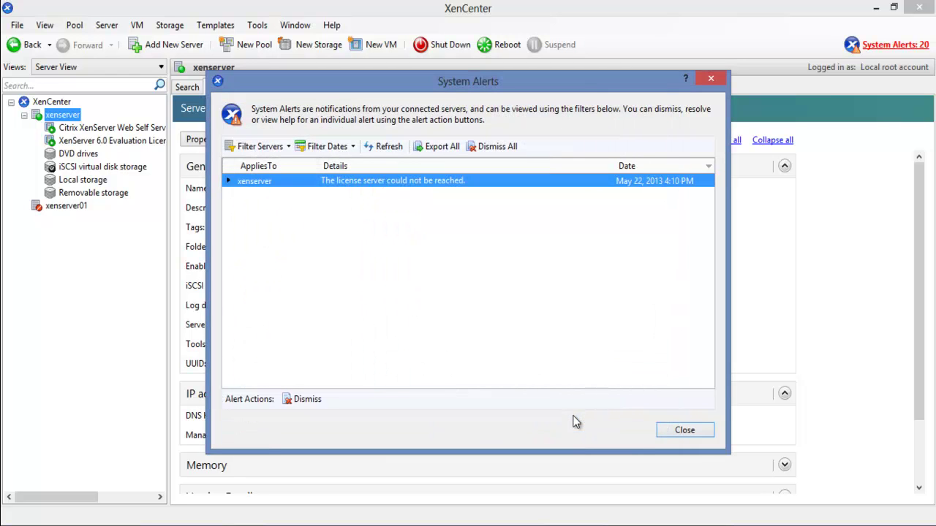
# Close System Alerts and open Check for Updates from the Tools menu
pyautogui.click(683, 433)
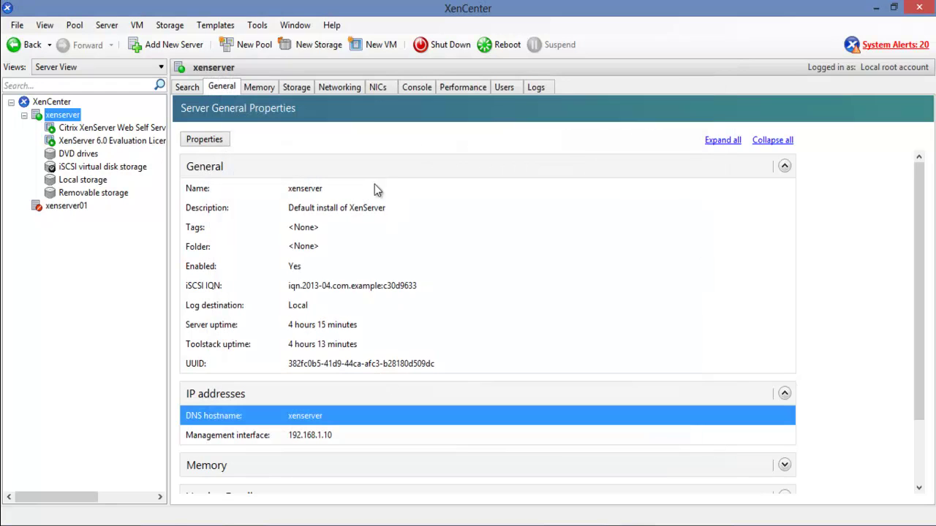
pyautogui.click(258, 28)
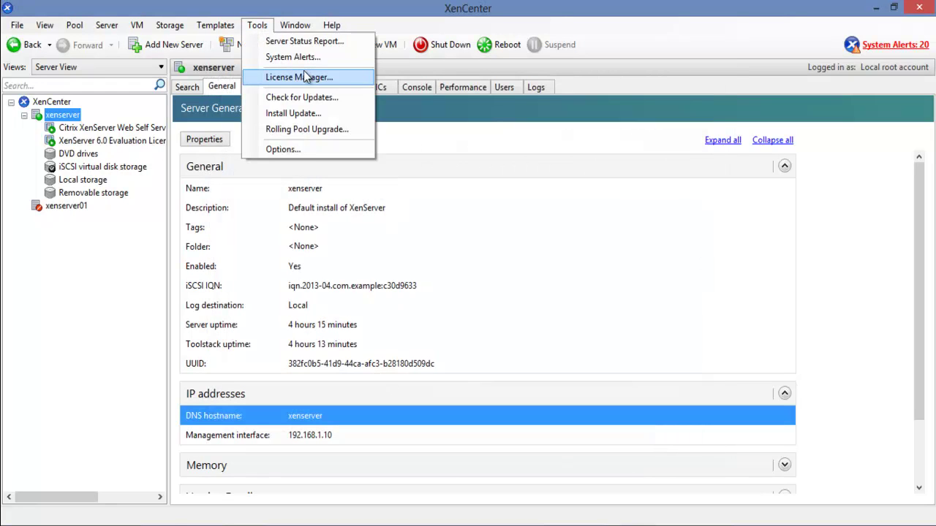
pyautogui.click(331, 99)
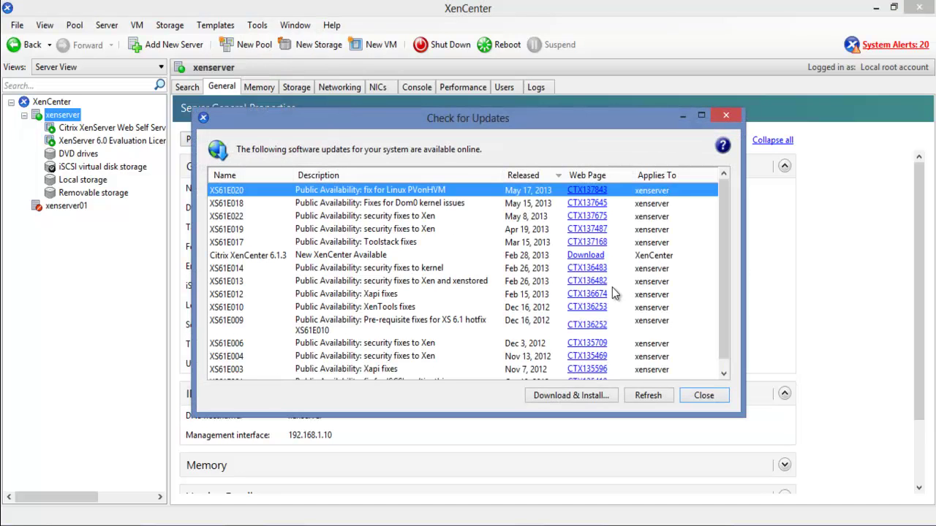
# Browse the update list headed by XS61E020, close it, and bring up the Tools menu
pyautogui.moveTo(721, 233); pyautogui.dragTo(734, 191)
pyautogui.scroll(-1, 732, 220)
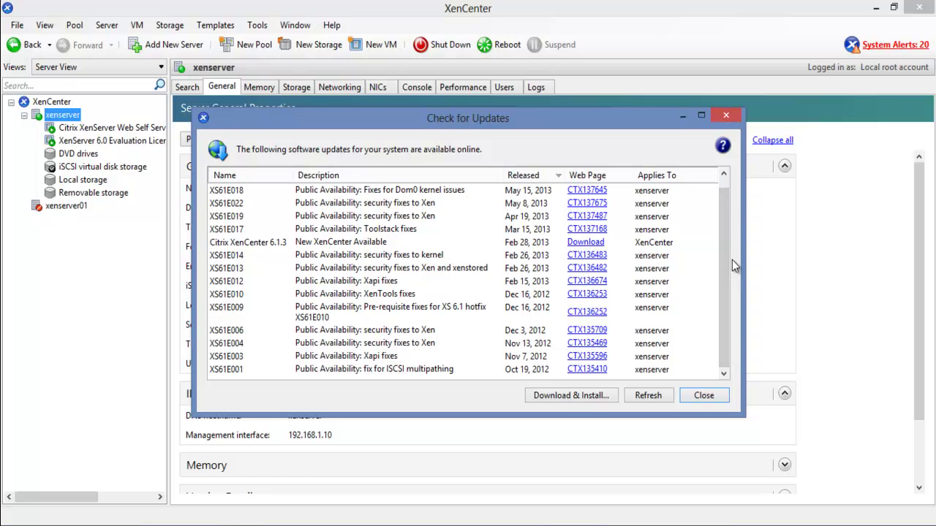
pyautogui.moveTo(722, 269); pyautogui.dragTo(728, 220)
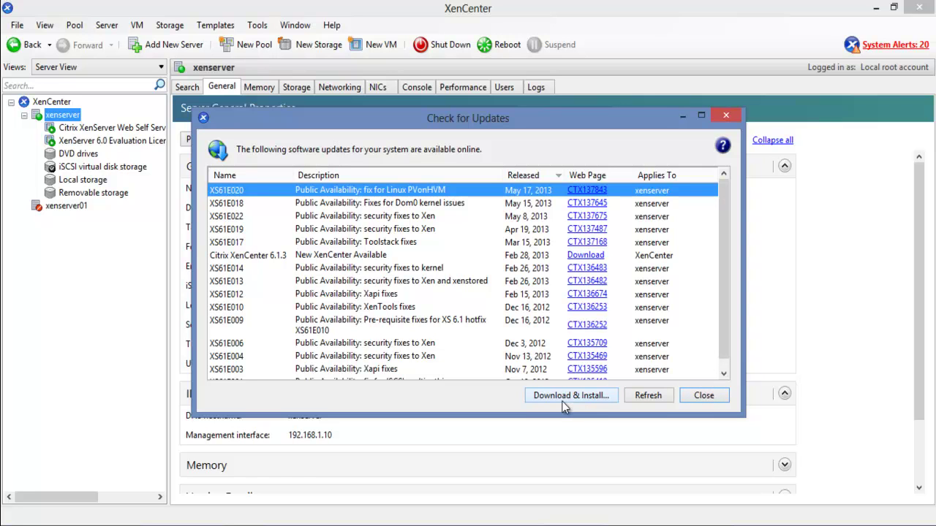
pyautogui.click(703, 396)
pyautogui.click(261, 26)
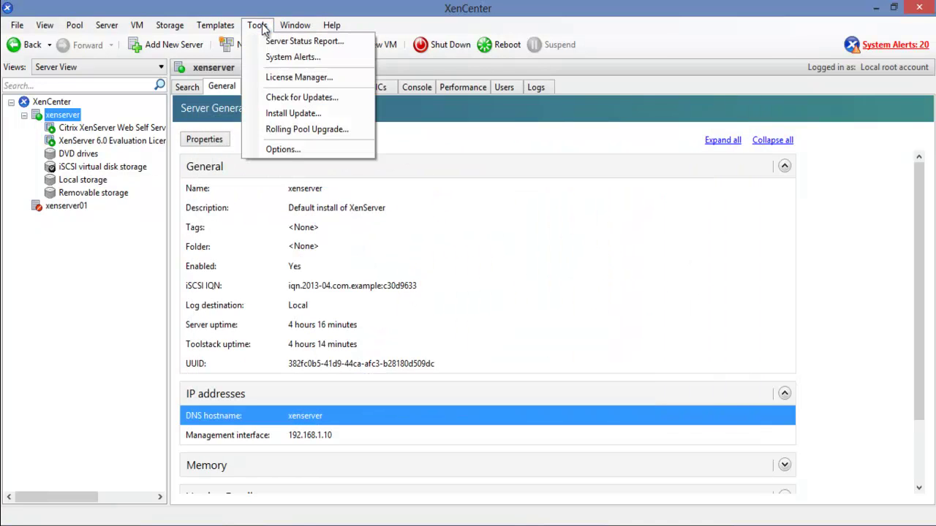
pyautogui.click(337, 138)
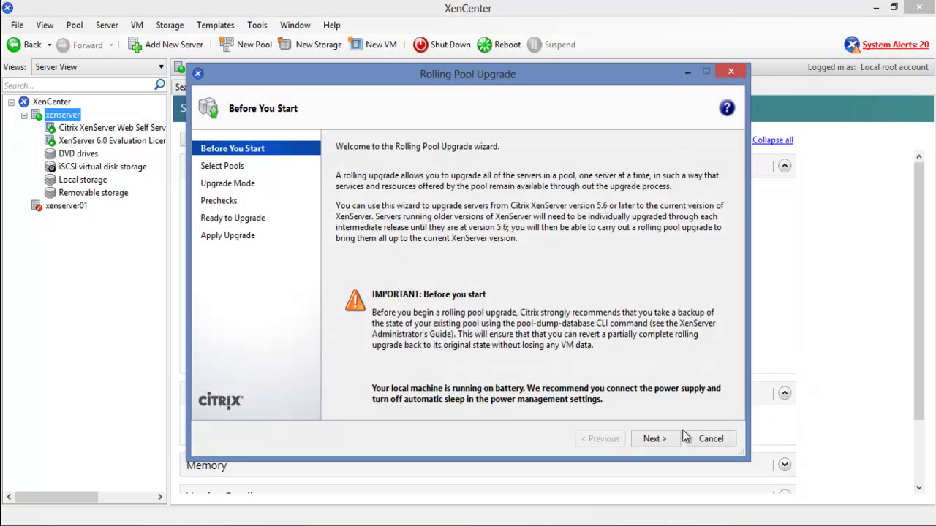
pyautogui.click(663, 442)
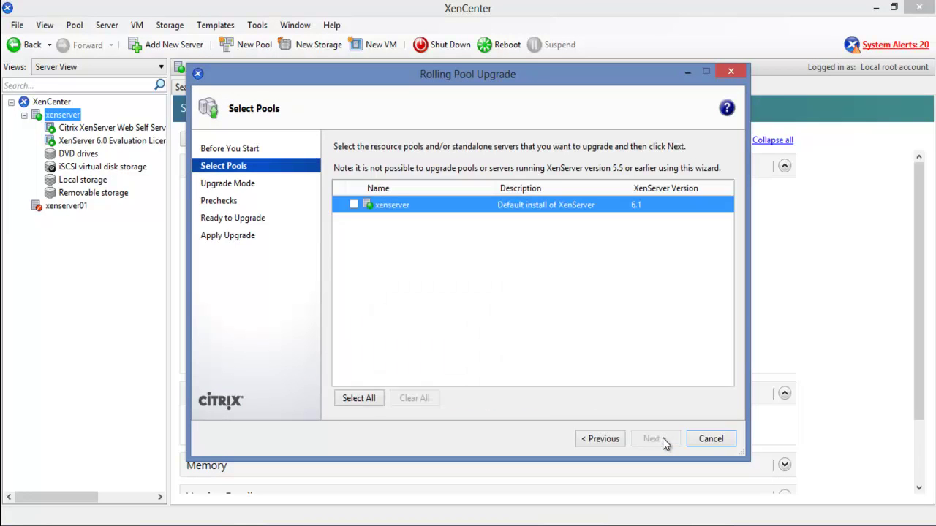
pyautogui.click(354, 205)
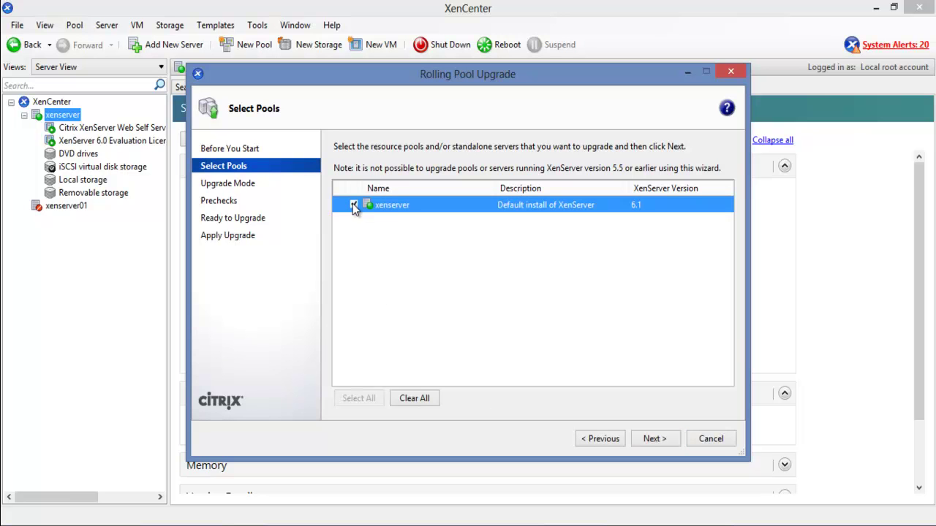
pyautogui.click(649, 441)
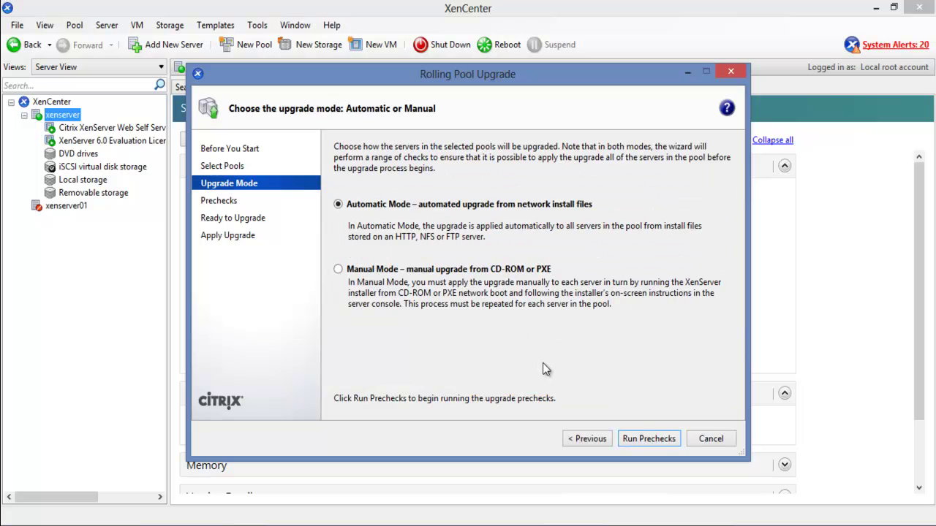
pyautogui.click(709, 439)
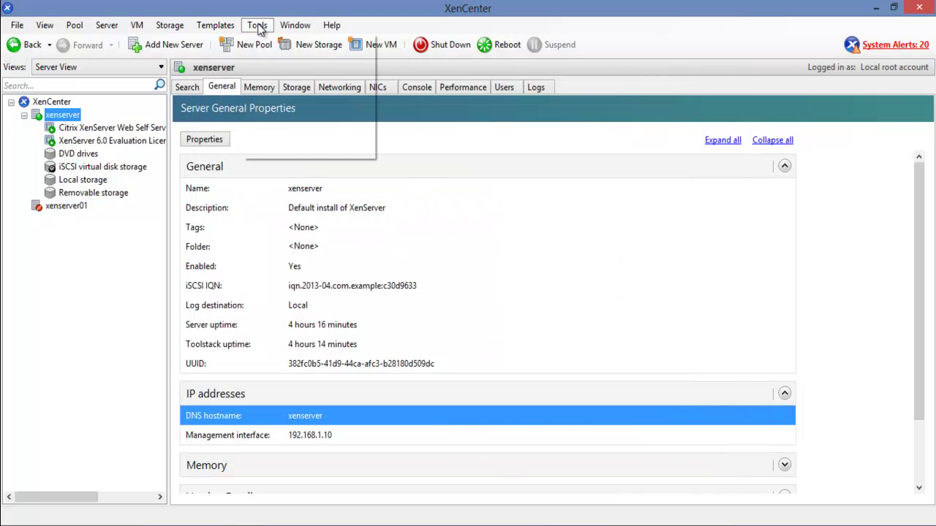
# Open XenCenter Options and enable the warning when SSL certificates change
pyautogui.click(259, 27)
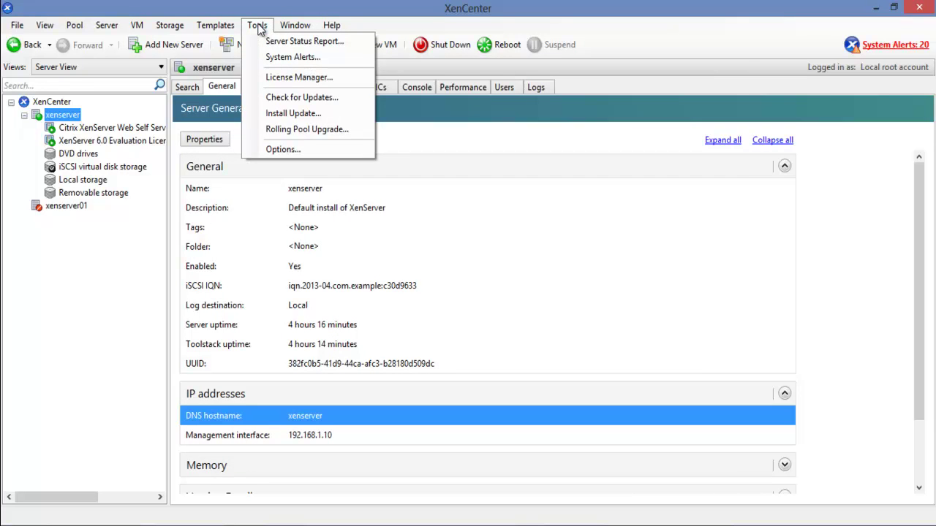
pyautogui.click(312, 147)
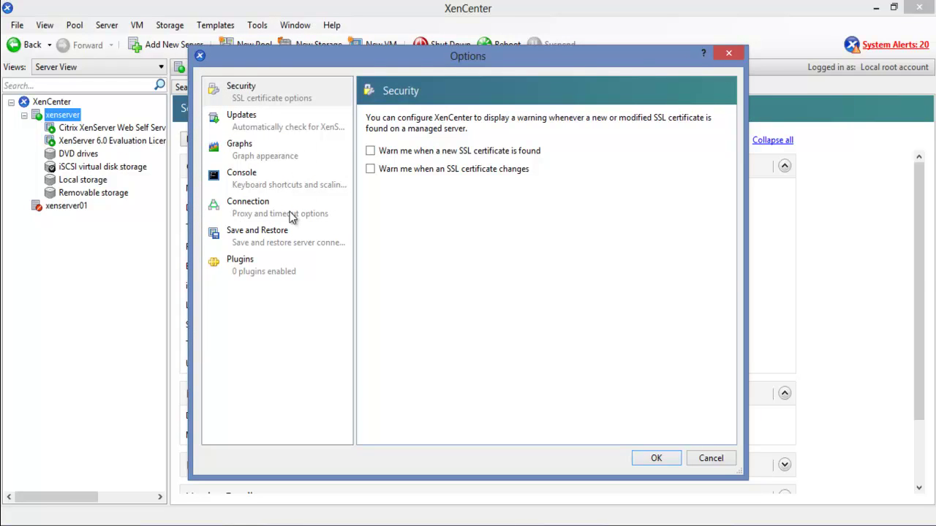
pyautogui.click(371, 151)
pyautogui.click(370, 169)
pyautogui.click(370, 150)
# Enable automatic checks for XenServer updates and new XenCenter versions
pyautogui.click(271, 122)
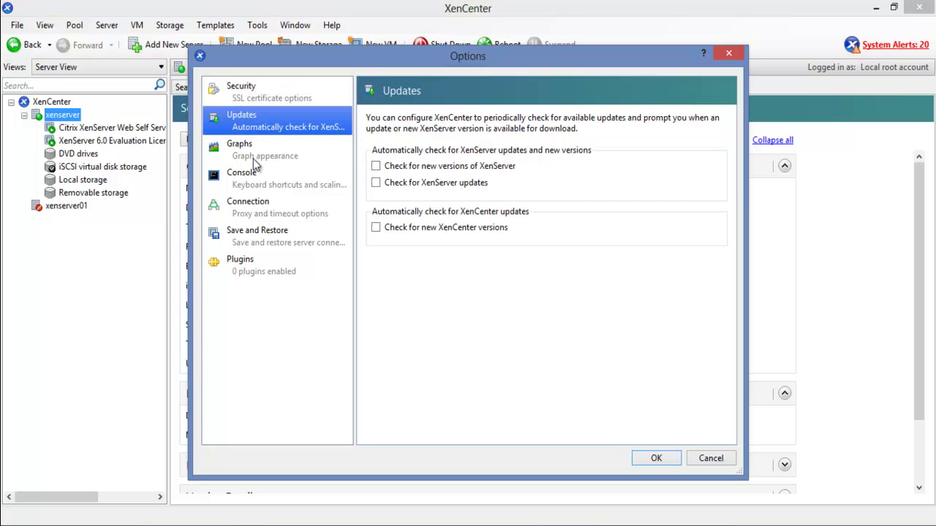
pyautogui.click(418, 184)
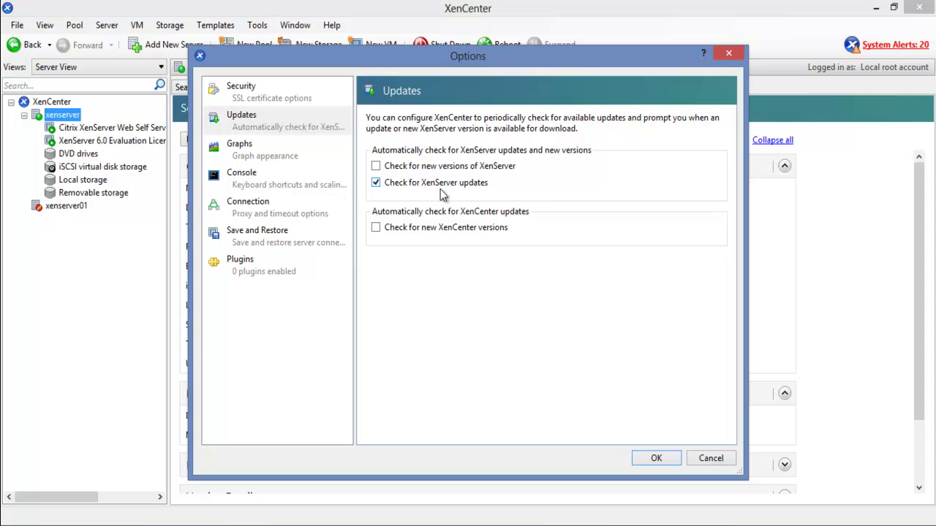
pyautogui.click(449, 229)
pyautogui.click(438, 167)
pyautogui.click(427, 167)
# Switch performance graphs to Area graph and browse the remaining pages, scanning for plugins
pyautogui.click(269, 156)
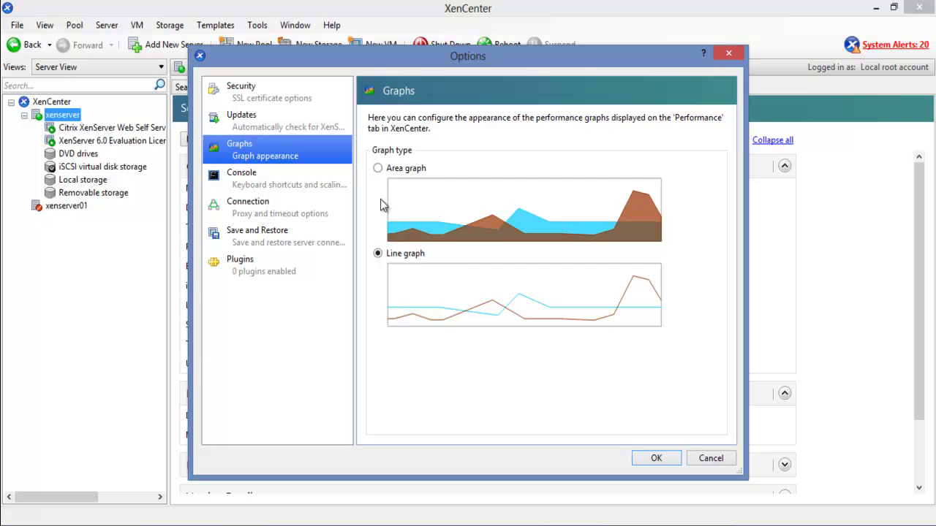
pyautogui.click(379, 168)
pyautogui.click(302, 191)
pyautogui.click(293, 219)
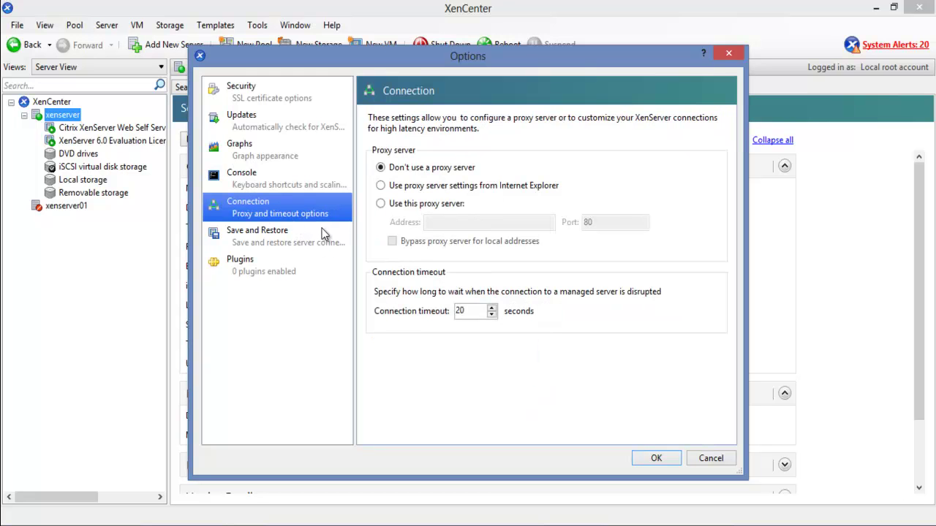
pyautogui.click(281, 244)
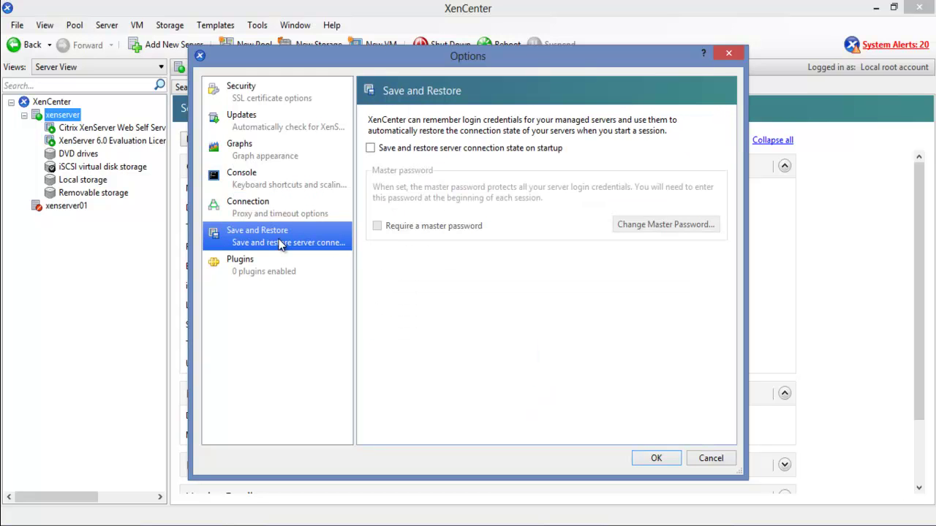
pyautogui.click(281, 269)
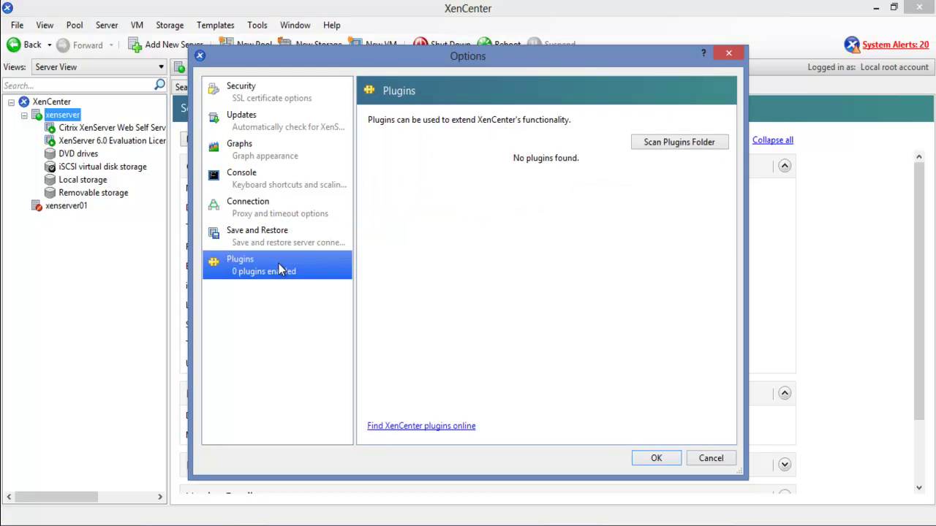
pyautogui.click(674, 144)
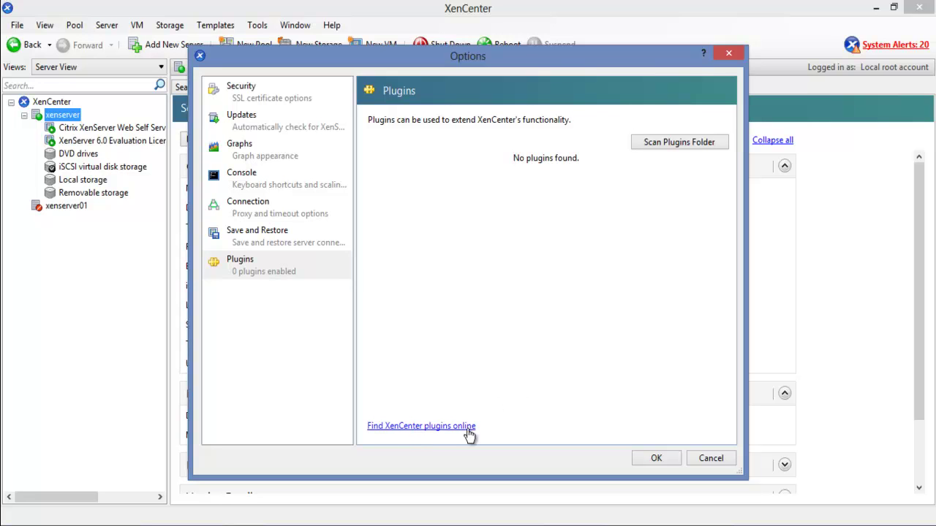
# Confirm the Options dialog with OK to apply the chosen settings
pyautogui.click(657, 458)
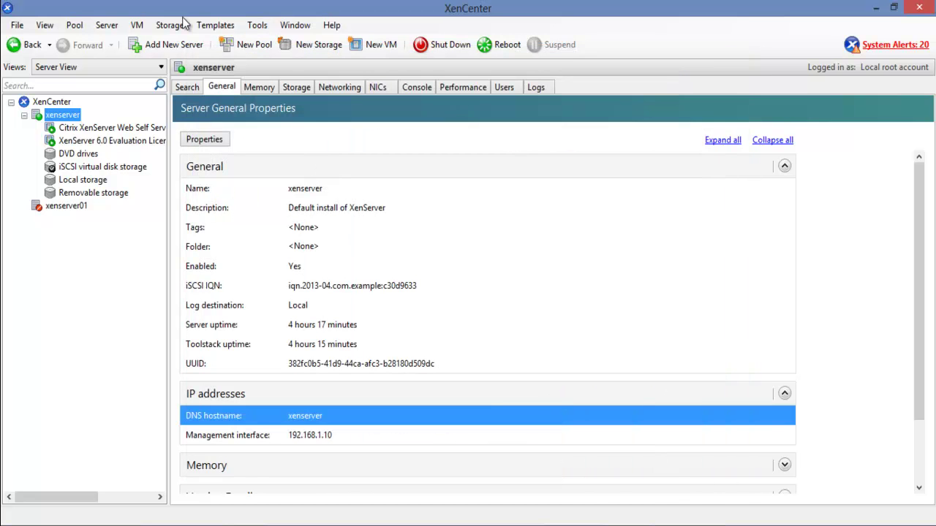
# Browse the Server menu's Connect/Disconnect and Password submenus, then open xenserver Properties
pyautogui.click(104, 26)
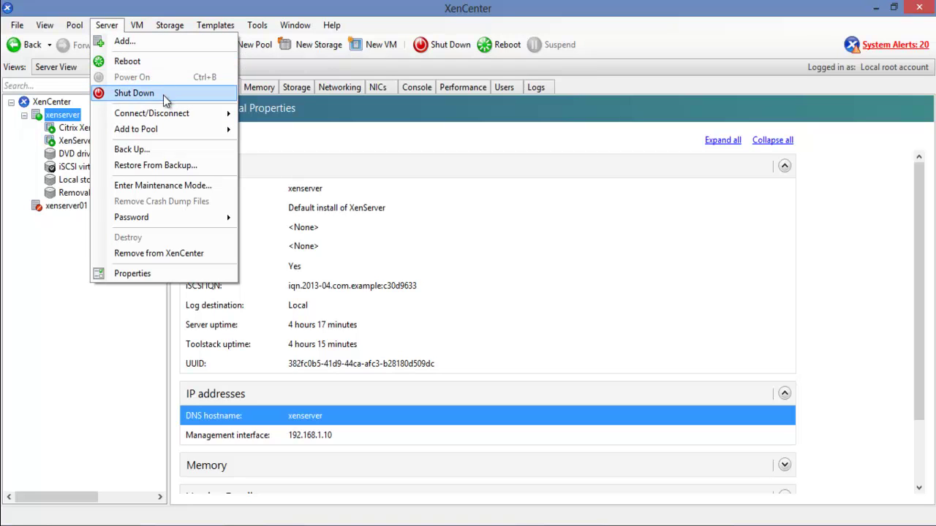
pyautogui.moveTo(171, 119)
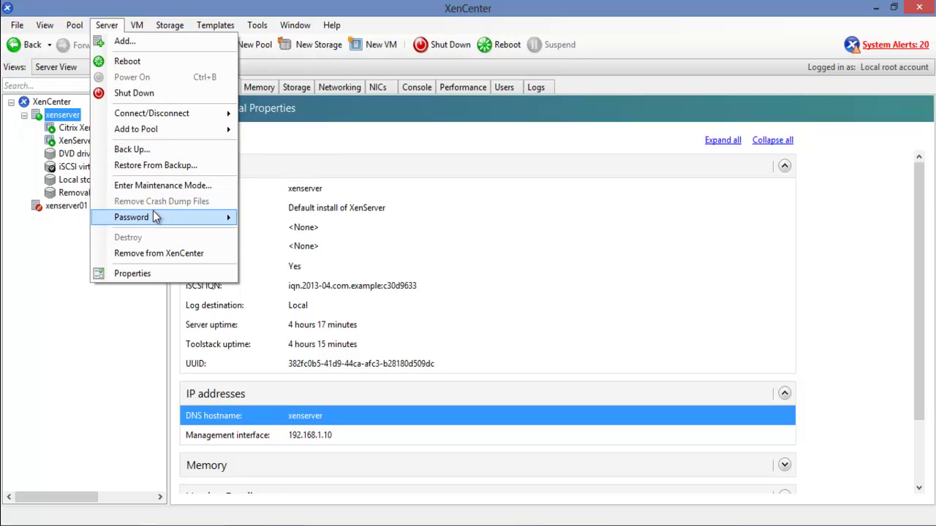
pyautogui.moveTo(155, 217)
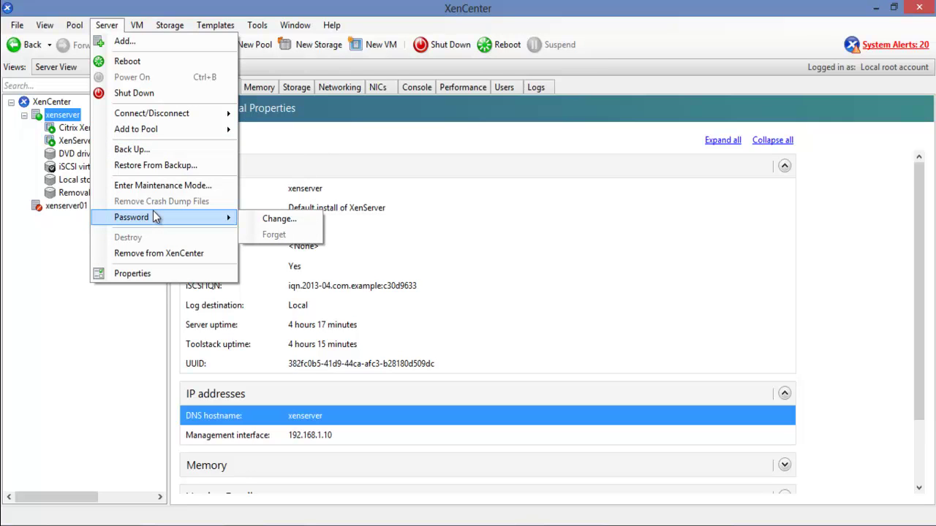
pyautogui.click(168, 268)
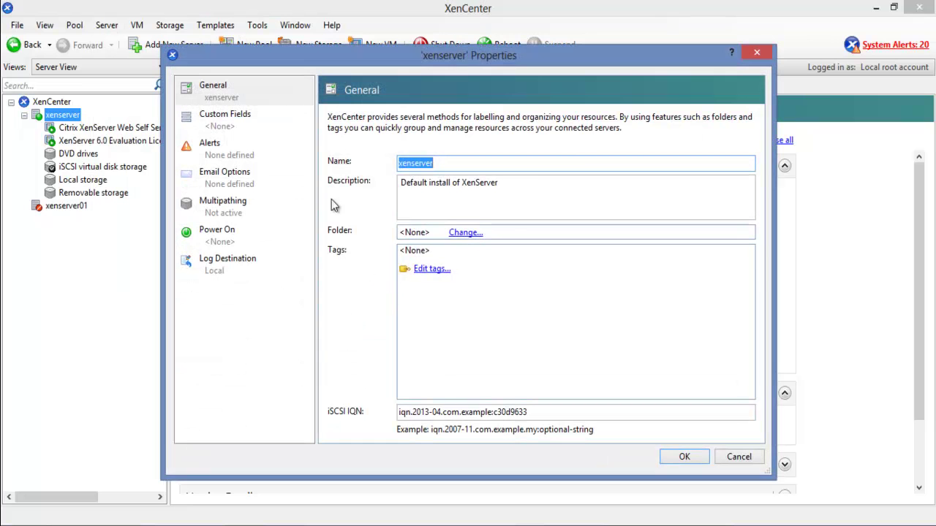
pyautogui.click(245, 128)
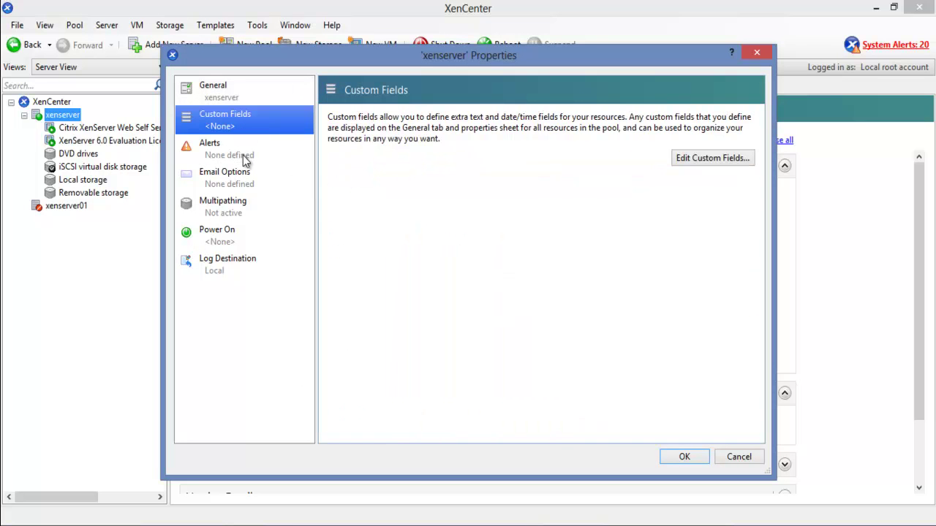
pyautogui.click(245, 158)
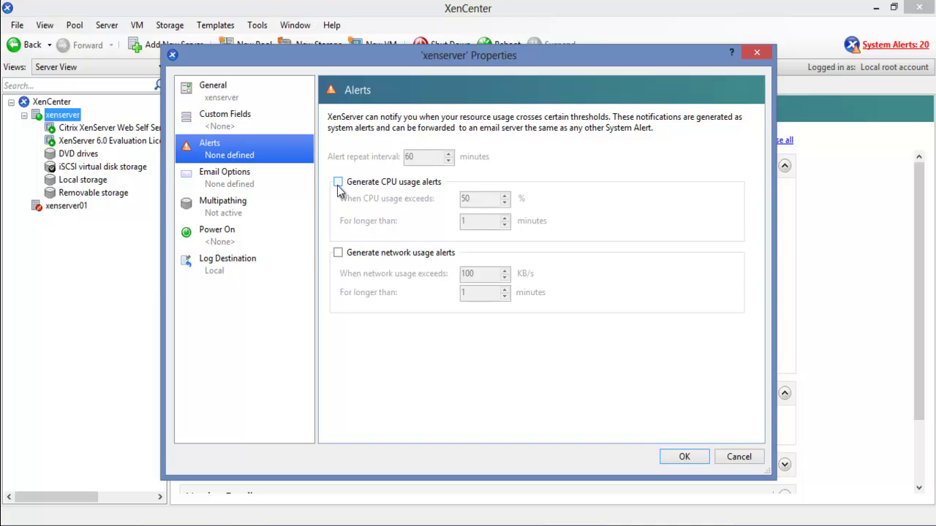
pyautogui.click(240, 183)
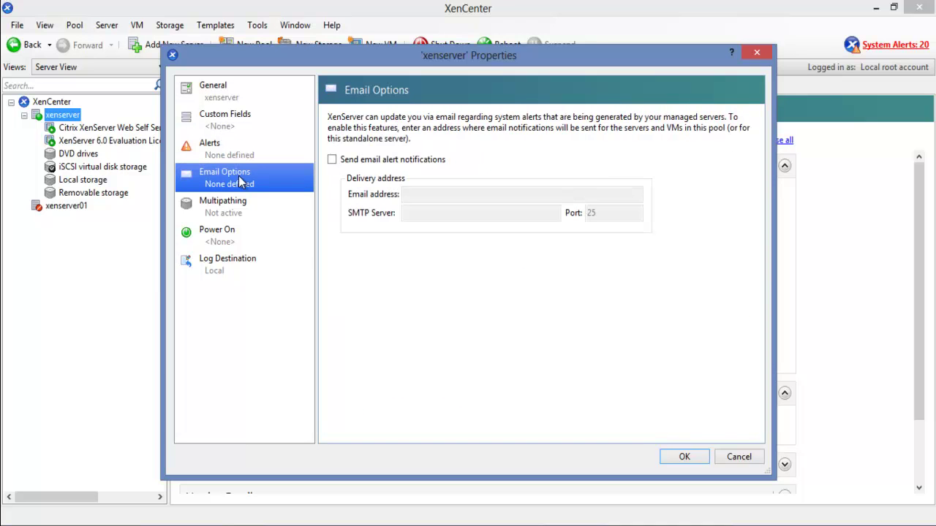
pyautogui.click(333, 165)
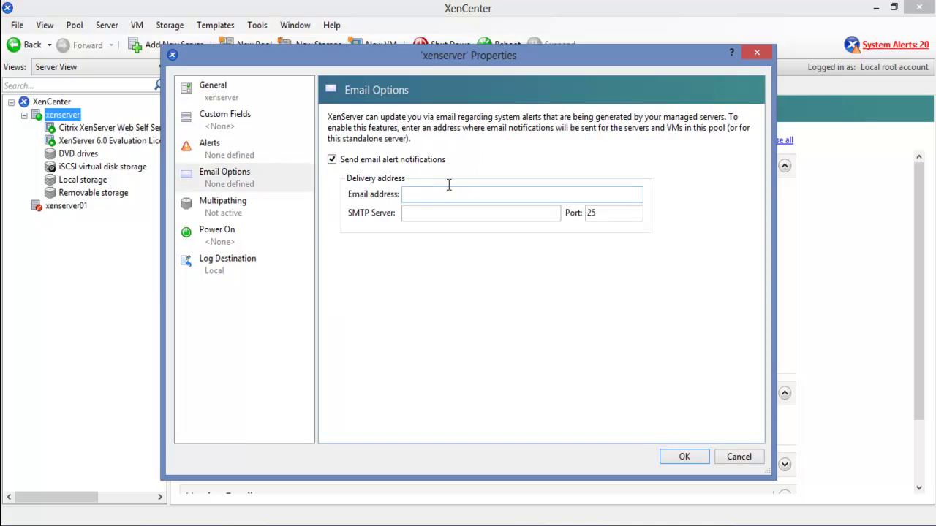
pyautogui.click(333, 163)
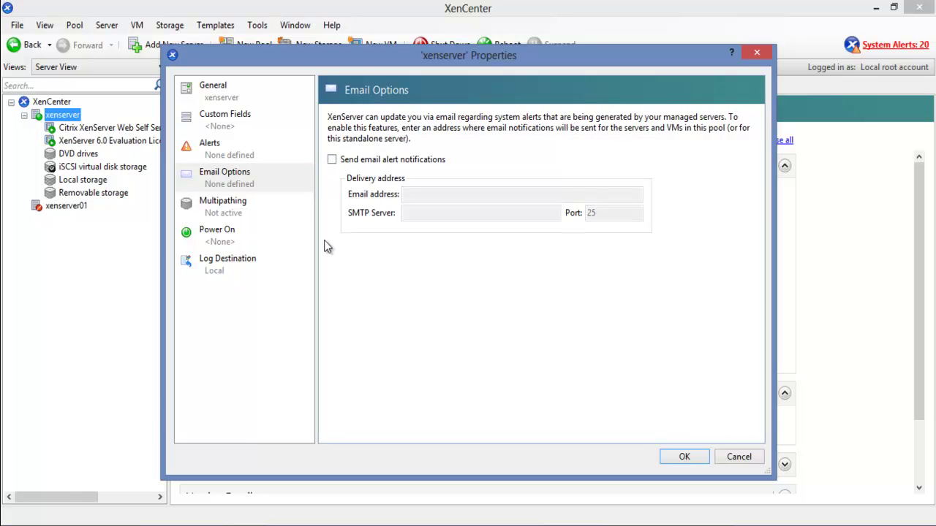
pyautogui.click(250, 218)
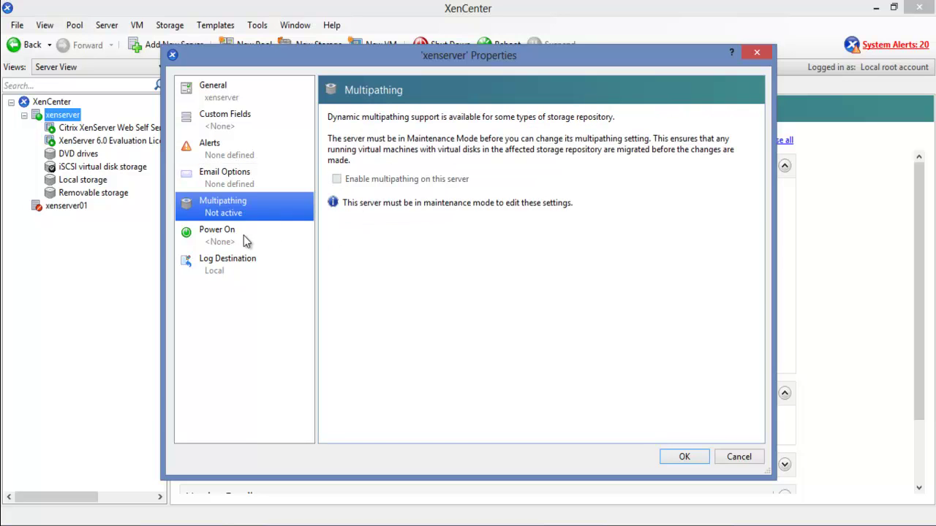
pyautogui.click(246, 240)
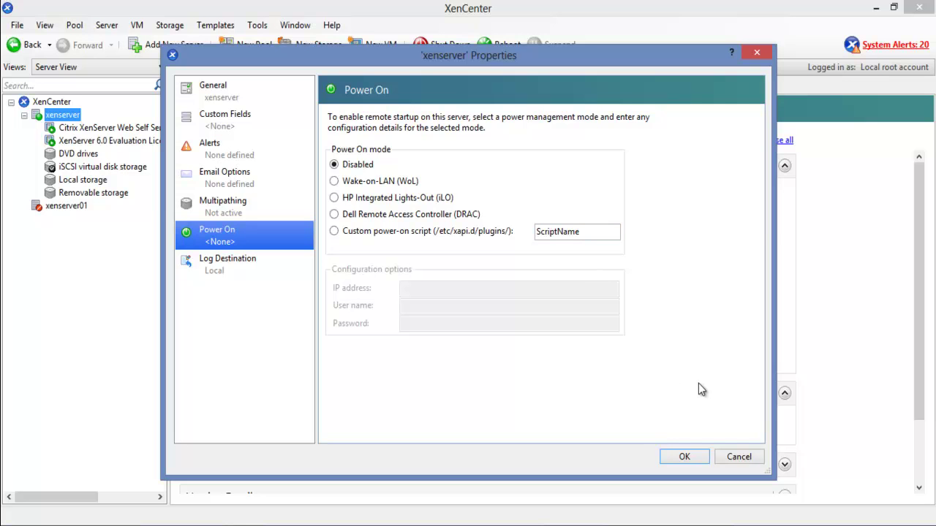
pyautogui.click(732, 457)
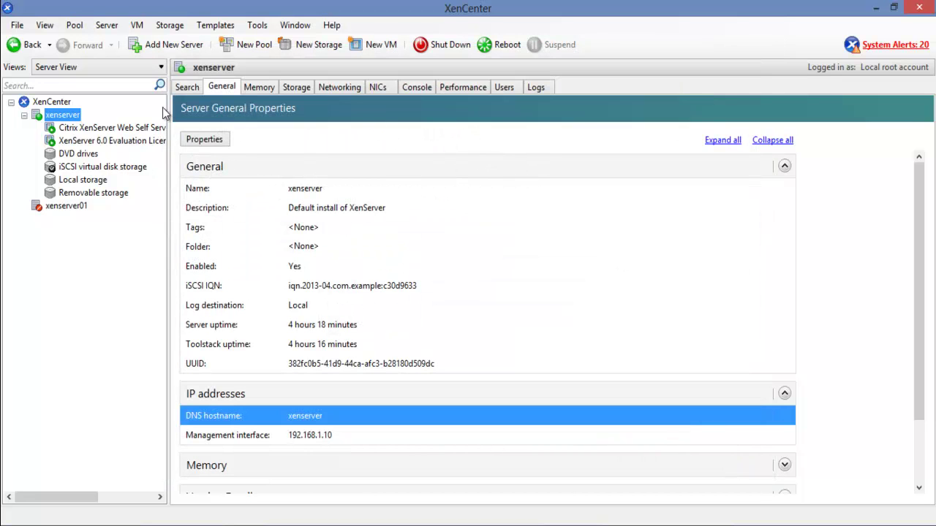
# Toggle the Errors, Alerts, Actions and Information log filters, ending with all four shown
pyautogui.click(541, 89)
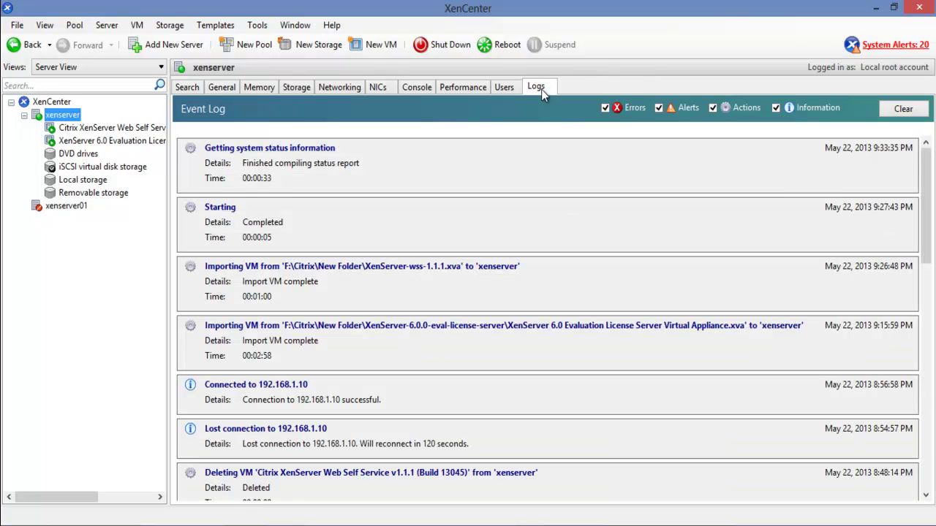
pyautogui.moveTo(927, 183)
pyautogui.mouseDown()
pyautogui.moveTo(932, 290)
pyautogui.moveTo(926, 180)
pyautogui.mouseUp()
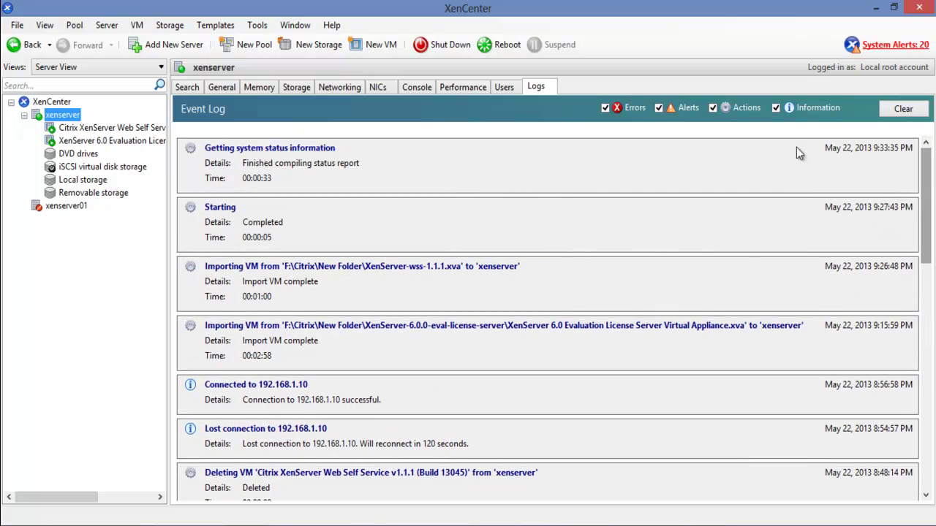
pyautogui.click(658, 107)
pyautogui.click(711, 110)
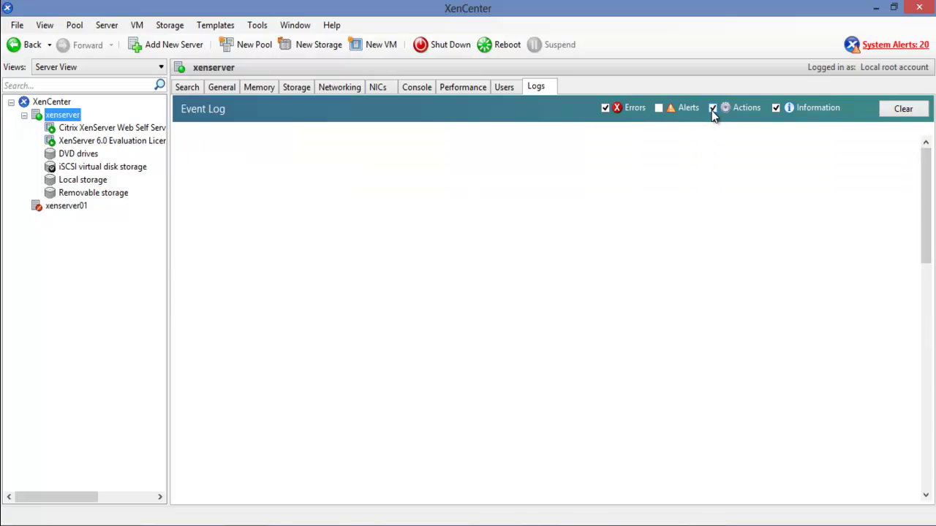
pyautogui.click(775, 107)
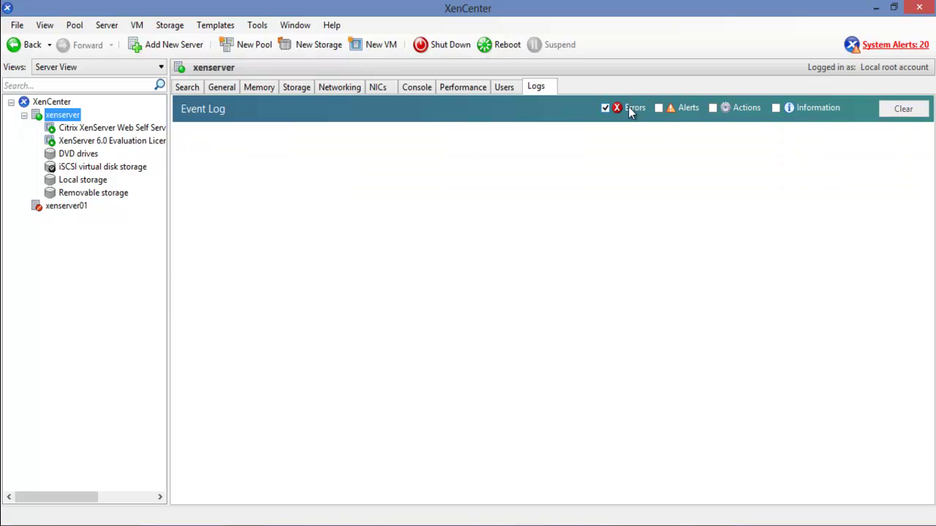
pyautogui.click(658, 107)
pyautogui.click(605, 108)
pyautogui.click(712, 108)
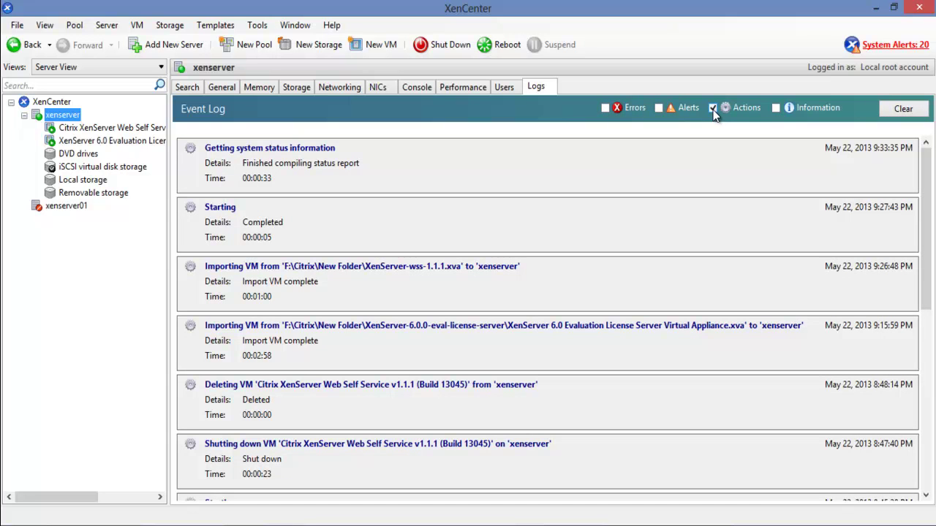
pyautogui.click(775, 109)
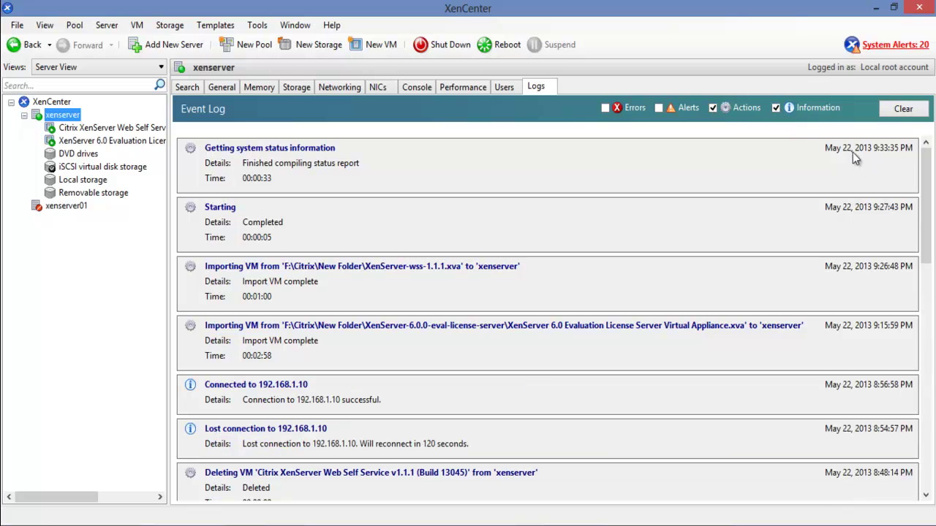
pyautogui.click(657, 107)
pyautogui.click(605, 108)
# View the Web Self Service and license server VM logs, then xenserver's Users page
pyautogui.click(128, 129)
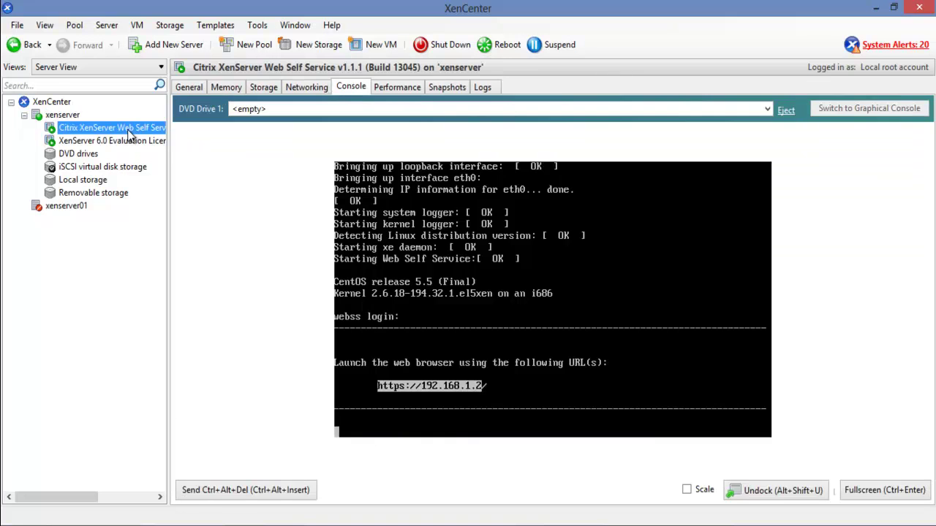
pyautogui.click(482, 87)
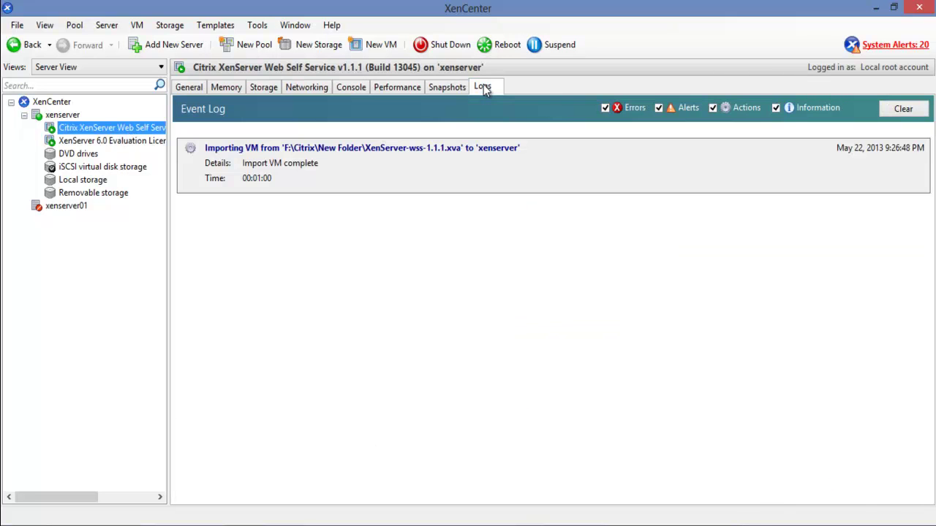
pyautogui.click(118, 142)
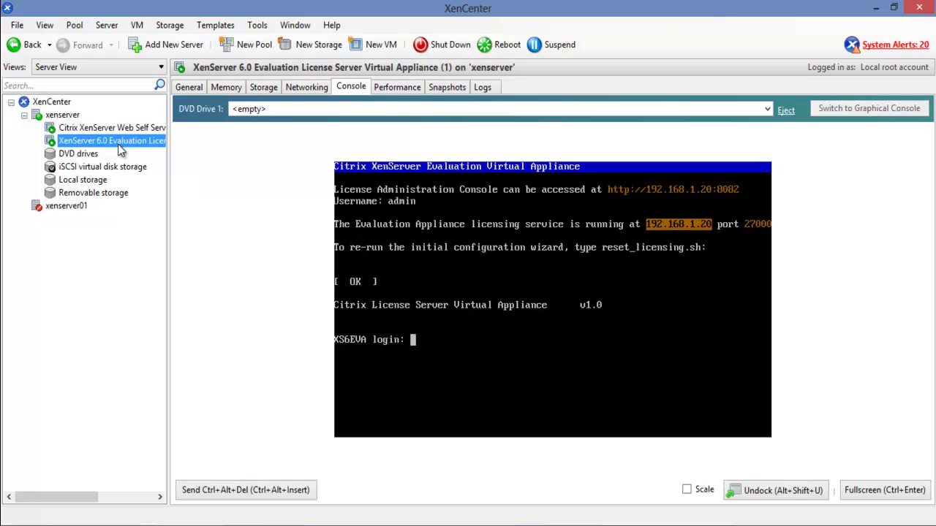
pyautogui.click(480, 88)
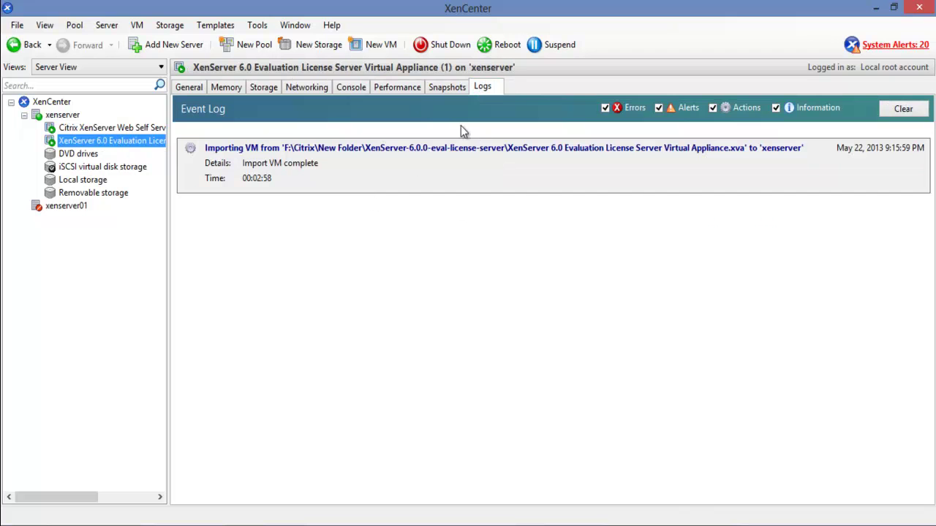
pyautogui.click(65, 116)
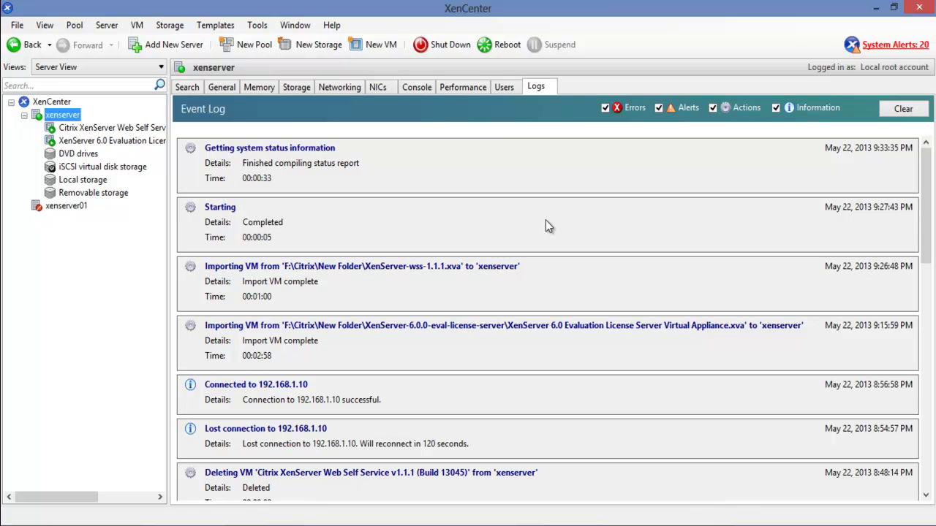
pyautogui.click(506, 87)
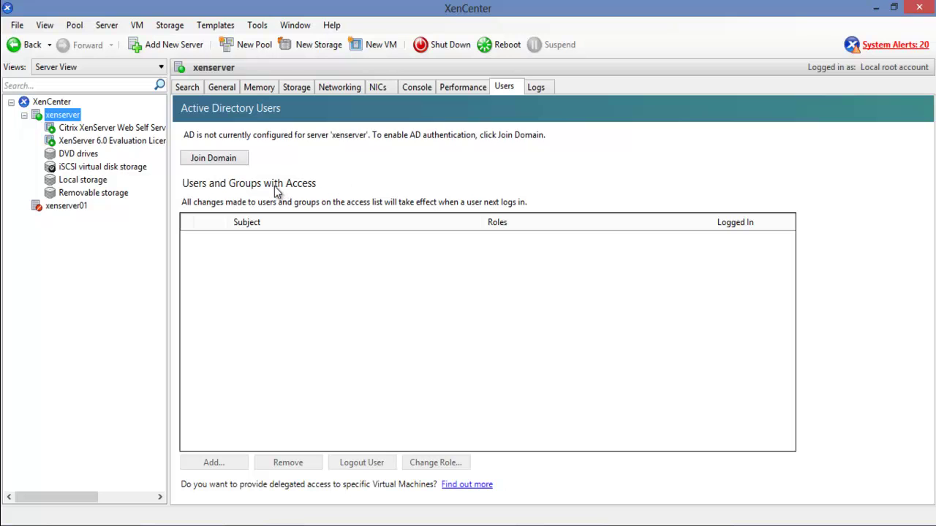
# Submit a join of xenserver to the mcse.local domain as administrator with the account password
pyautogui.click(225, 162)
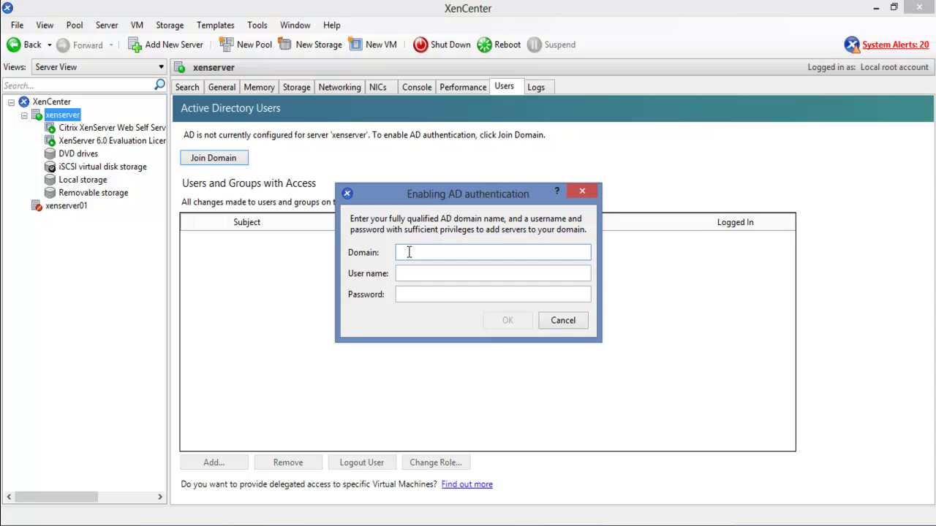
pyautogui.write('mcse.local')
pyautogui.press('Tab')
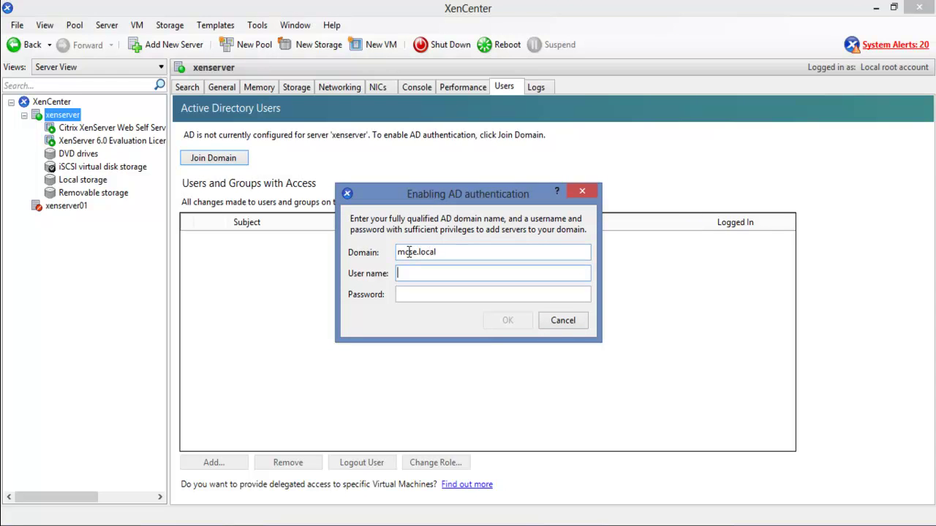
pyautogui.write('administrator')
pyautogui.press('Tab')
pyautogui.write('*********')
pyautogui.press('Return')
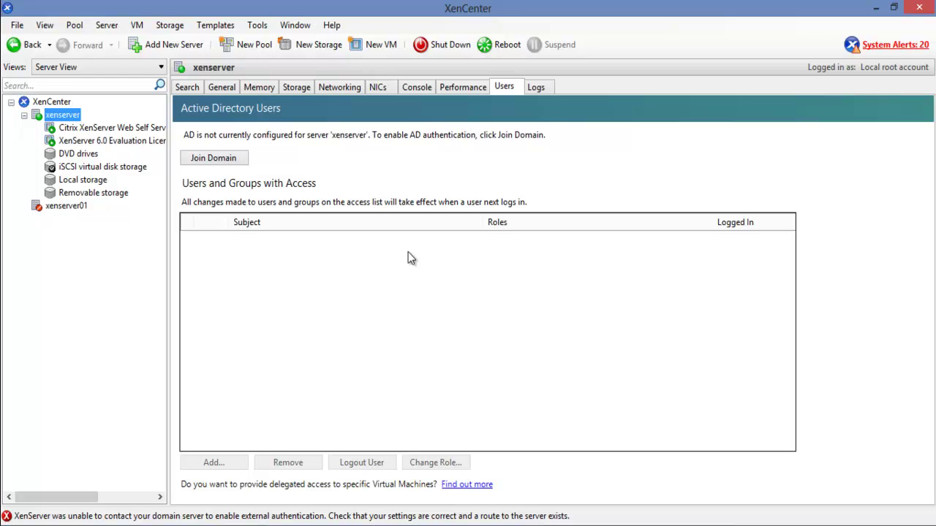
pyautogui.click(240, 162)
pyautogui.click(430, 294)
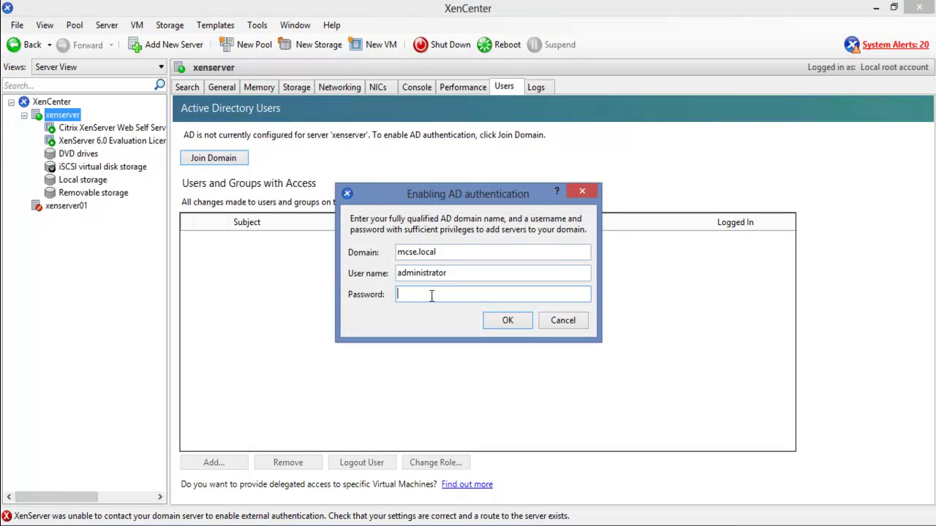
pyautogui.write('*********')
pyautogui.click(504, 322)
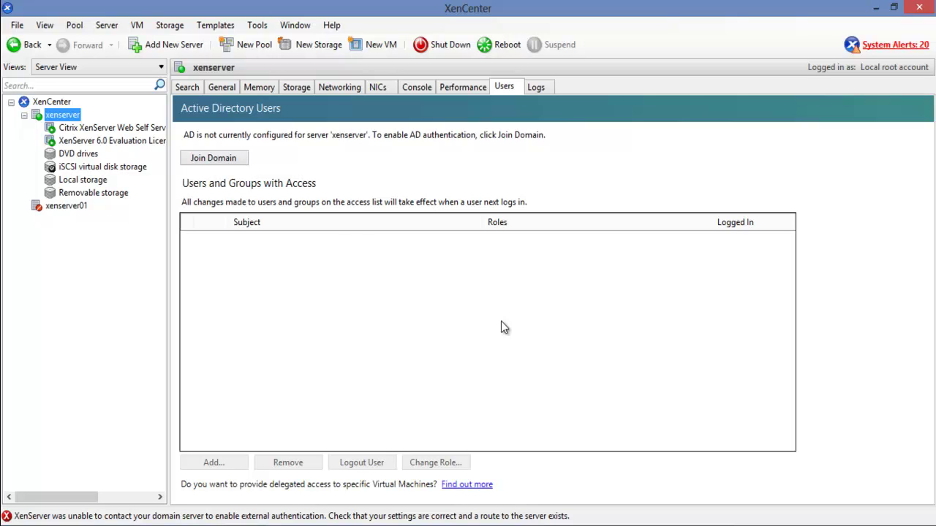
pyautogui.click(241, 158)
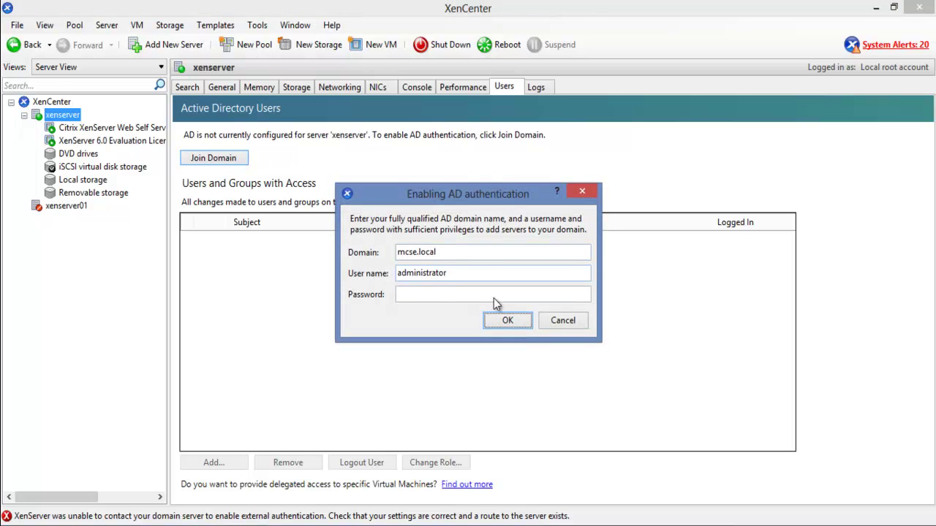
pyautogui.click(565, 322)
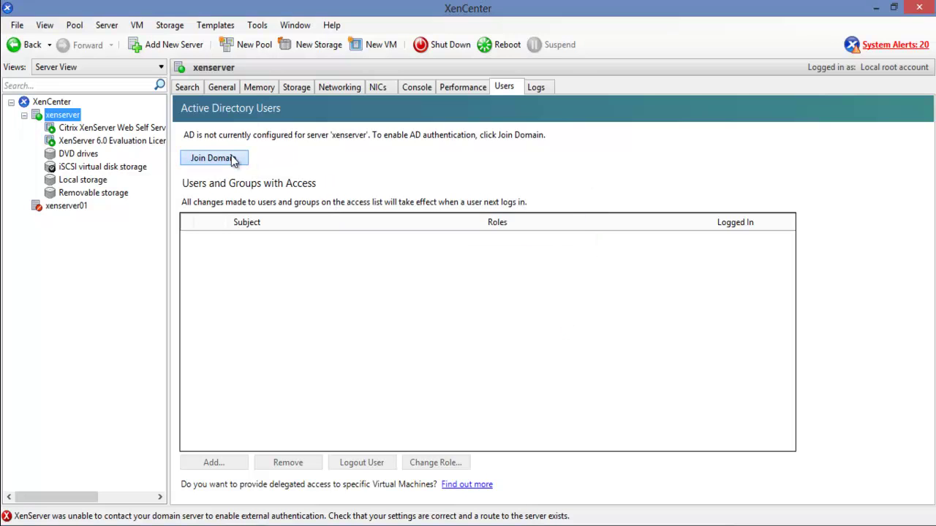
pyautogui.click(233, 158)
pyautogui.click(424, 292)
pyautogui.write('password')
pyautogui.press('Return')
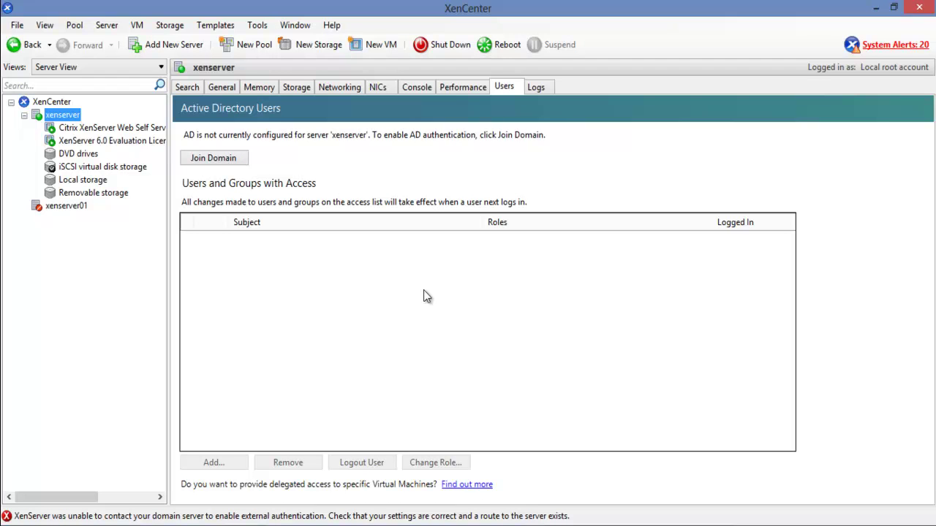
pyautogui.press('F9')
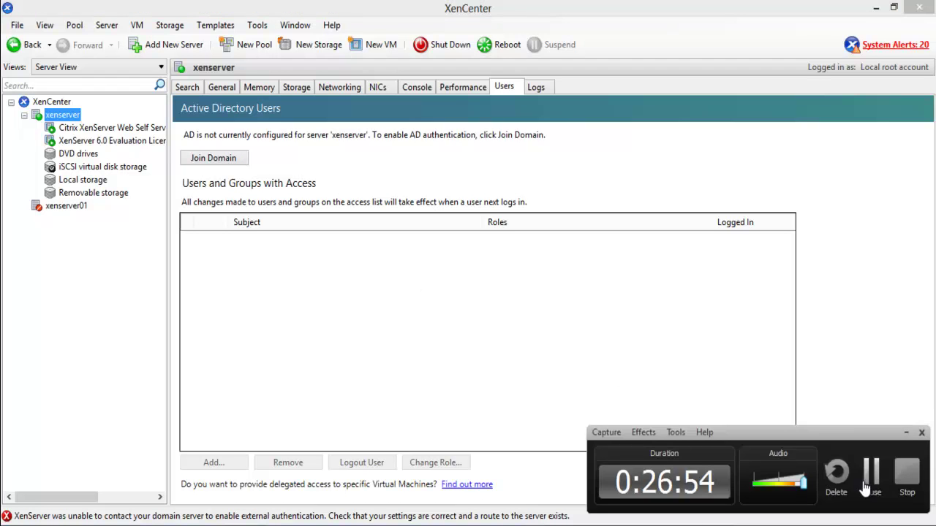
# Retry the mcse.local domain join after re-entering the account password
pyautogui.click(868, 481)
pyautogui.click(236, 157)
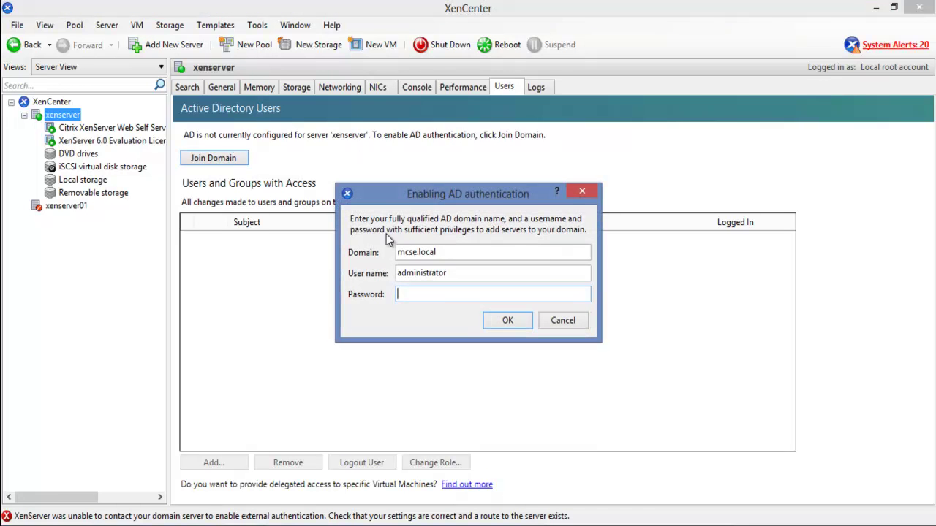
pyautogui.write('*********')
pyautogui.press('Return')
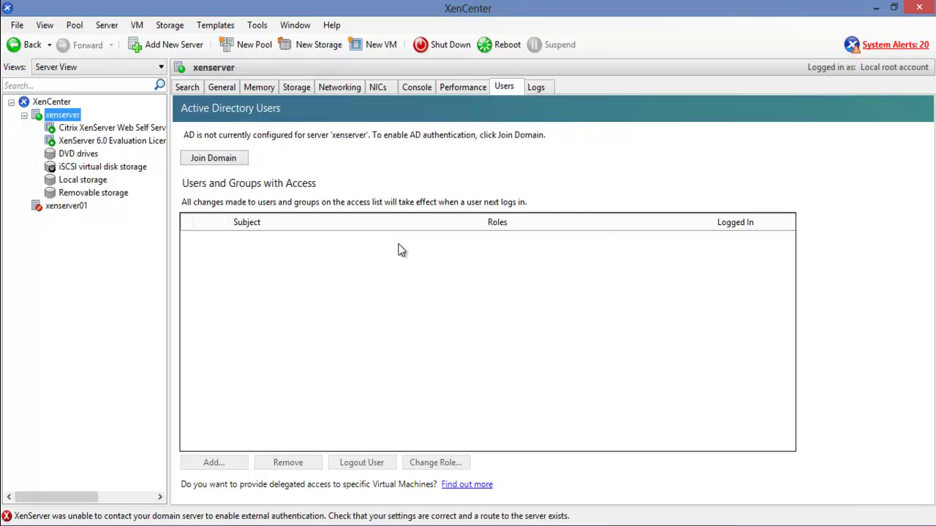
# Resubmit the join with user name administrator and a new password, then return to xenserver's Users page
pyautogui.click(239, 161)
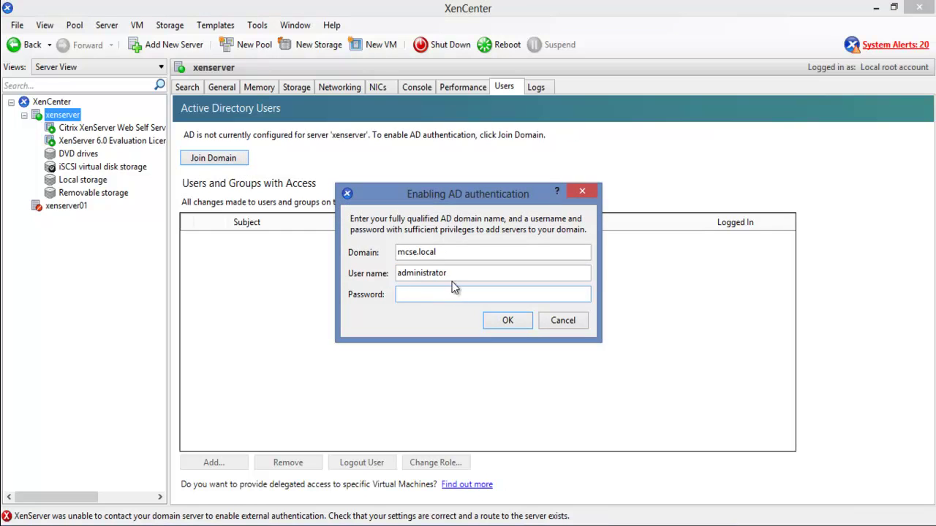
pyautogui.moveTo(453, 274); pyautogui.dragTo(305, 281)
pyautogui.write('admin')
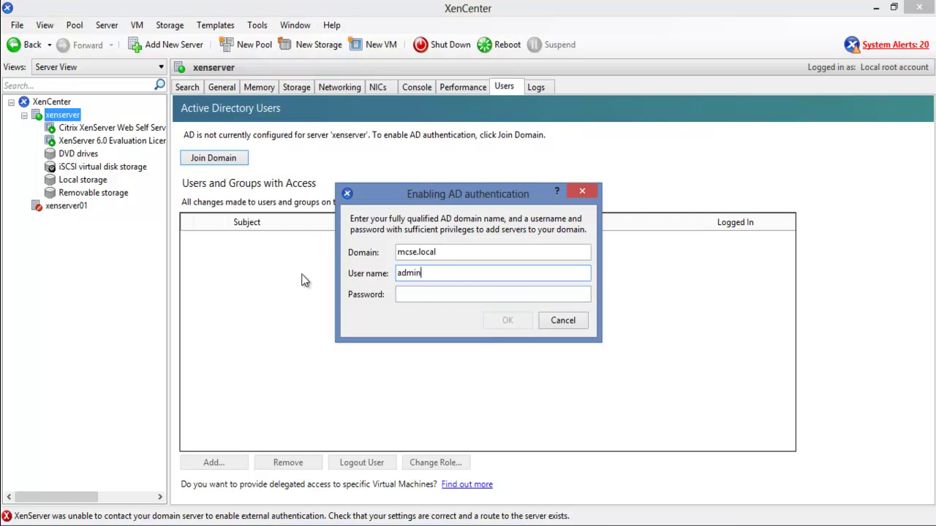
pyautogui.write('istrator')
pyautogui.press('Tab')
pyautogui.write('**********')
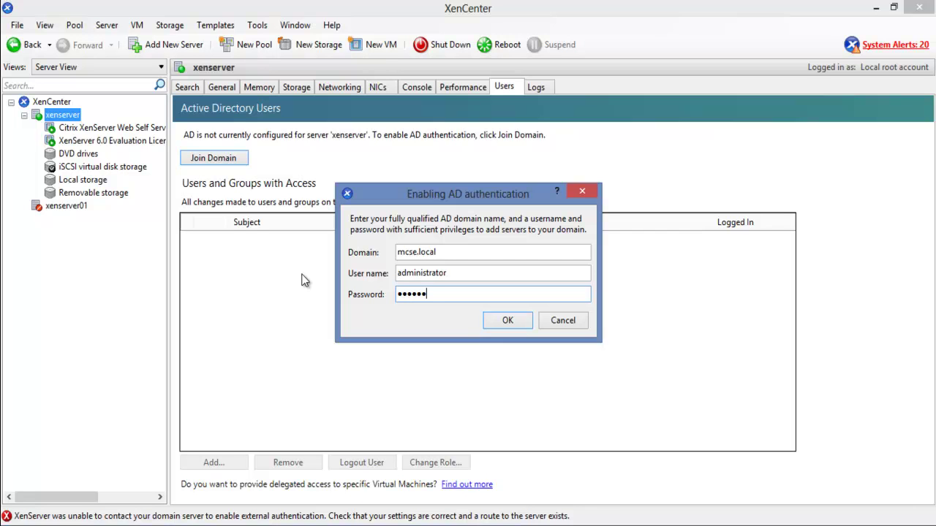
pyautogui.press('Return')
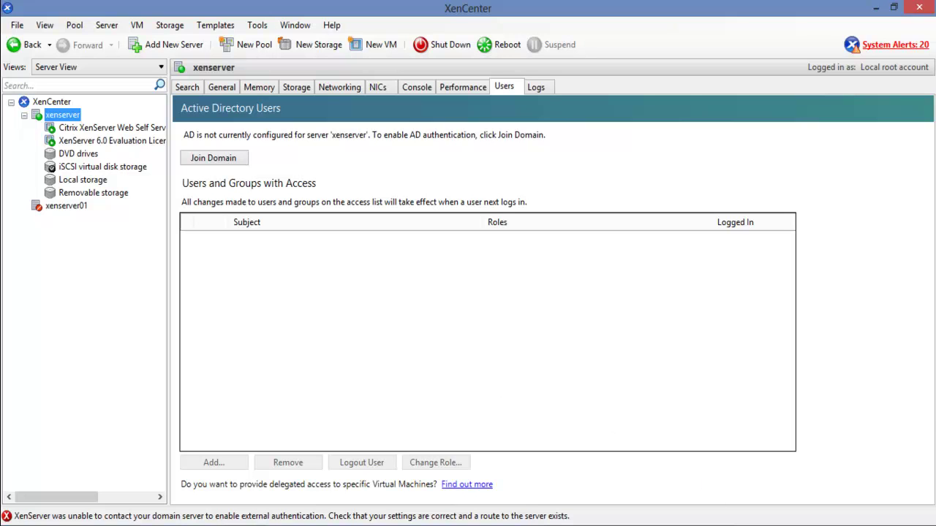
pyautogui.click(870, 474)
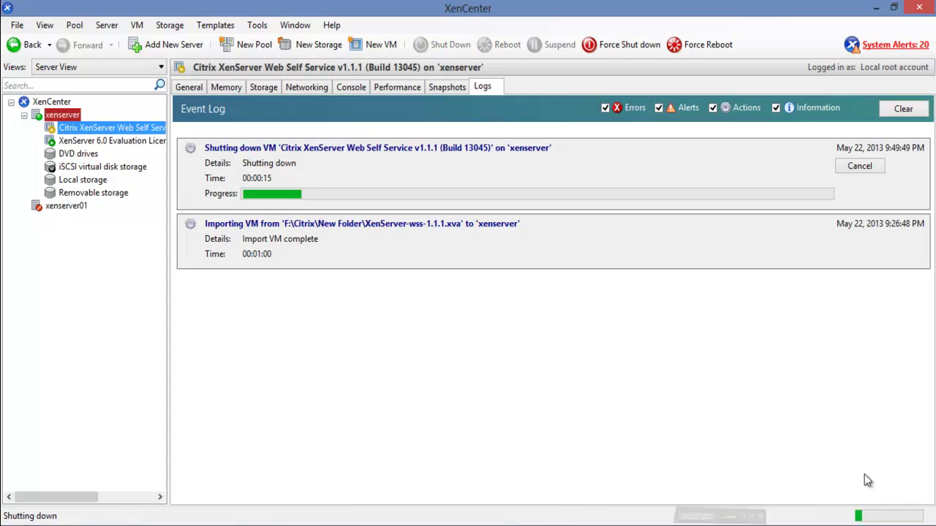
pyautogui.click(65, 115)
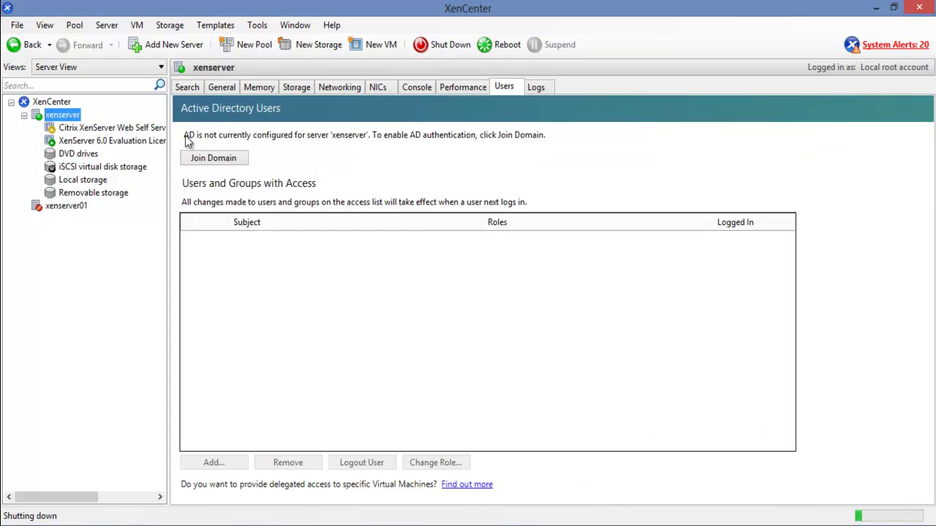